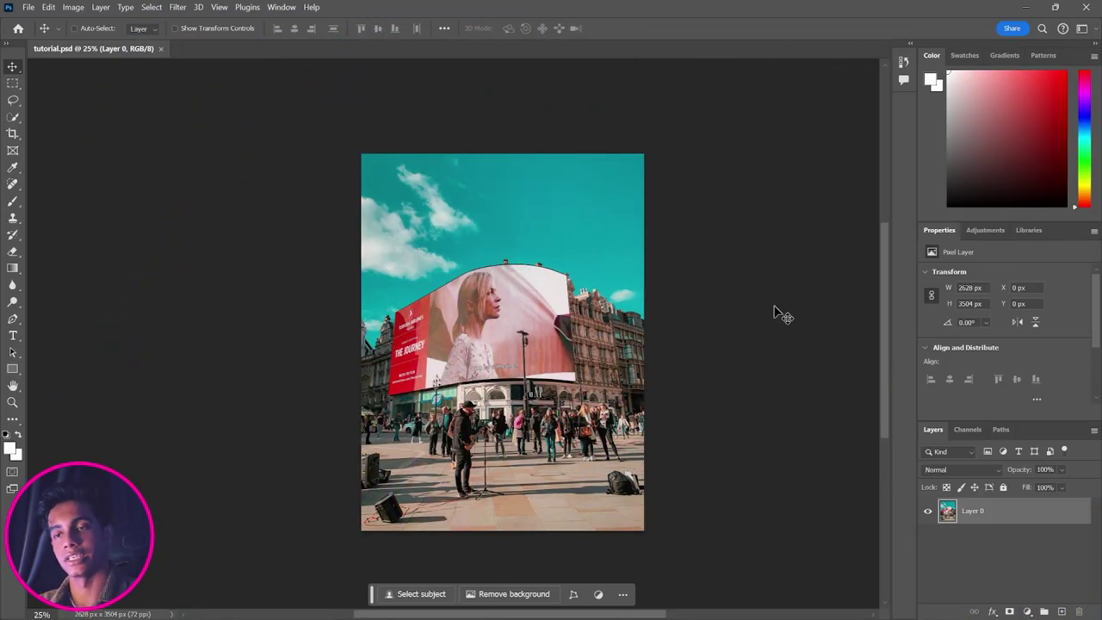
Step: Draw a black rectangle shape about 1719 px wide and 962 px high over the curved billboard
key("z")
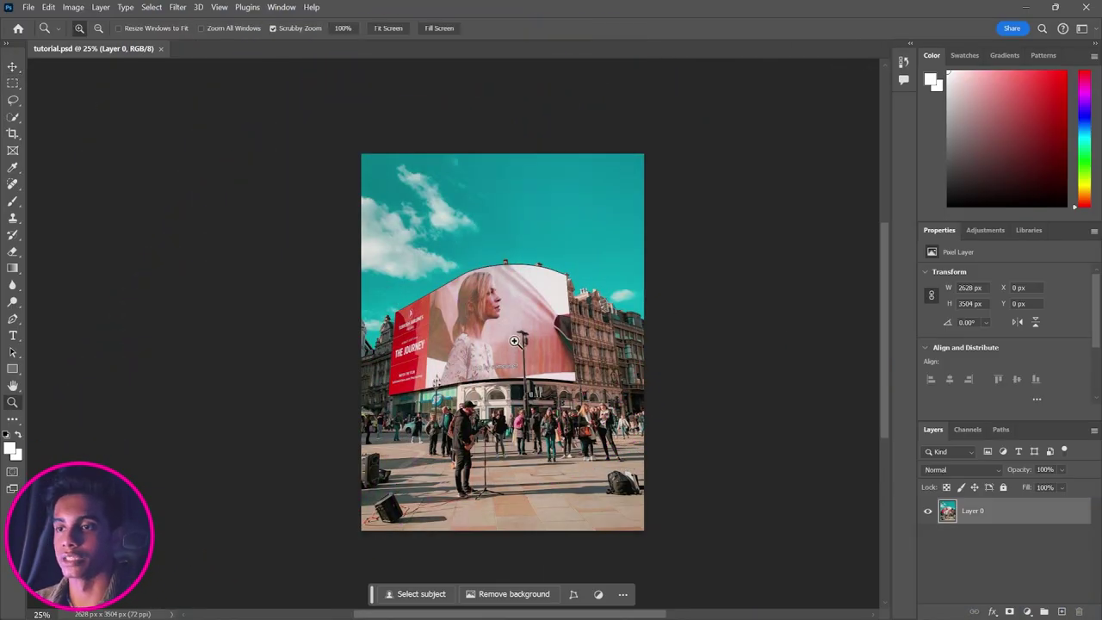
left_click(486, 338)
left_click(486, 338)
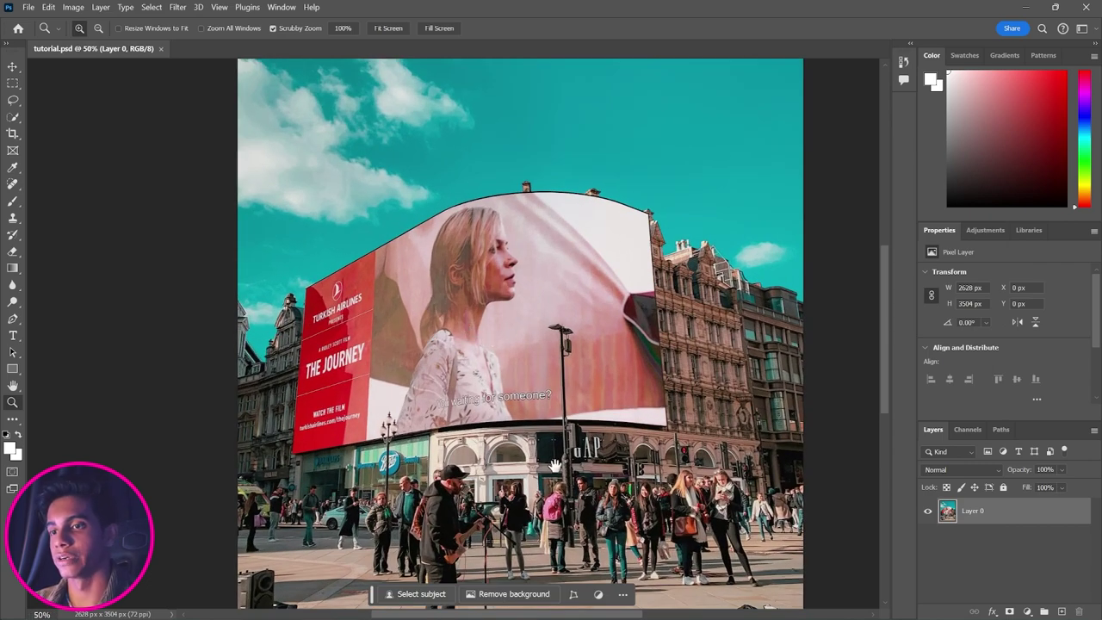
left_click_drag(556, 466, 568, 412)
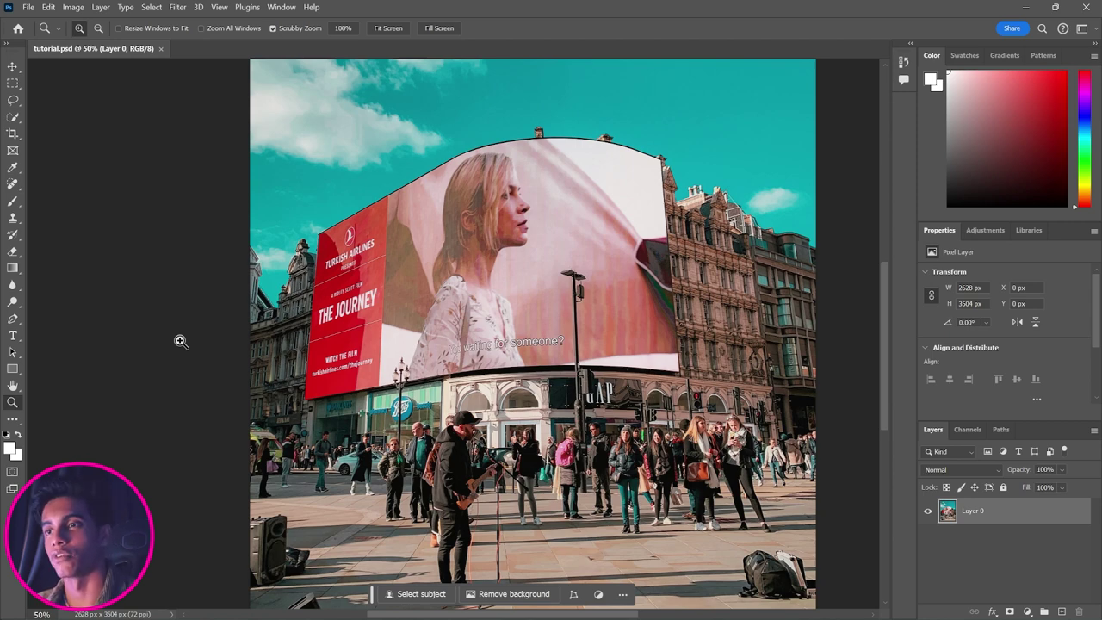
left_click(13, 369)
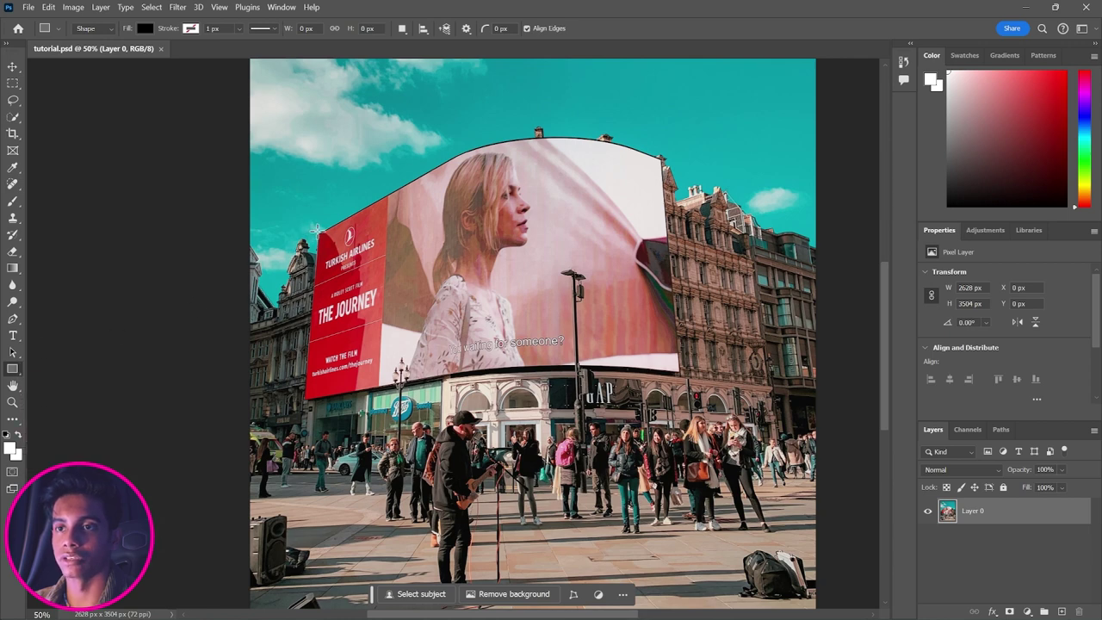
left_click_drag(317, 229, 686, 441)
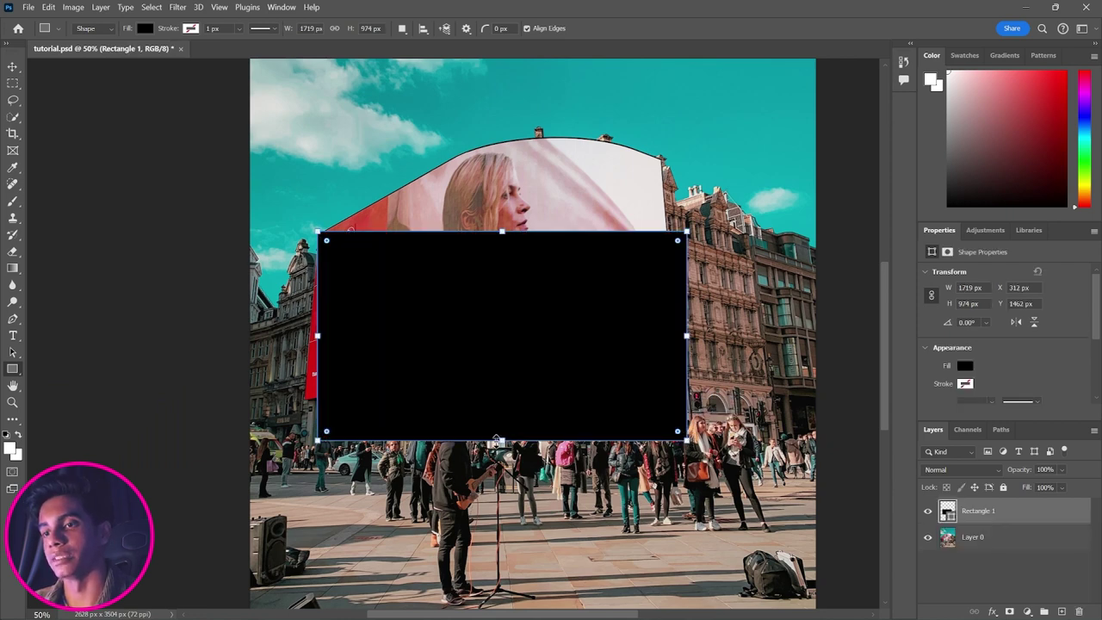
left_click_drag(500, 439, 501, 436)
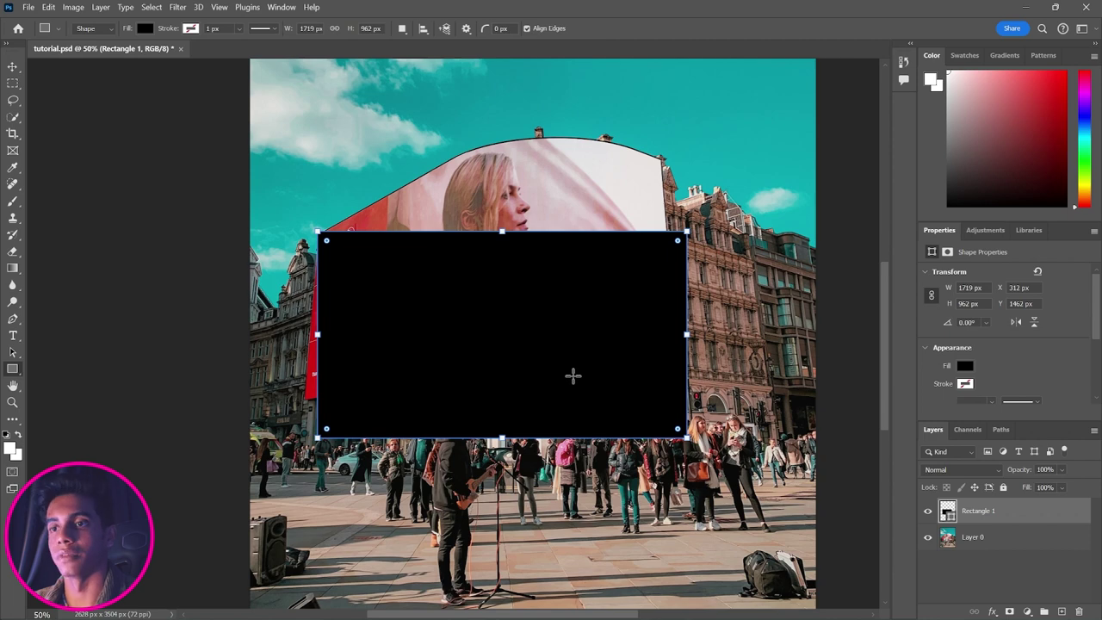
Step: Convert the black rectangle layer to a smart object
left_click(13, 66)
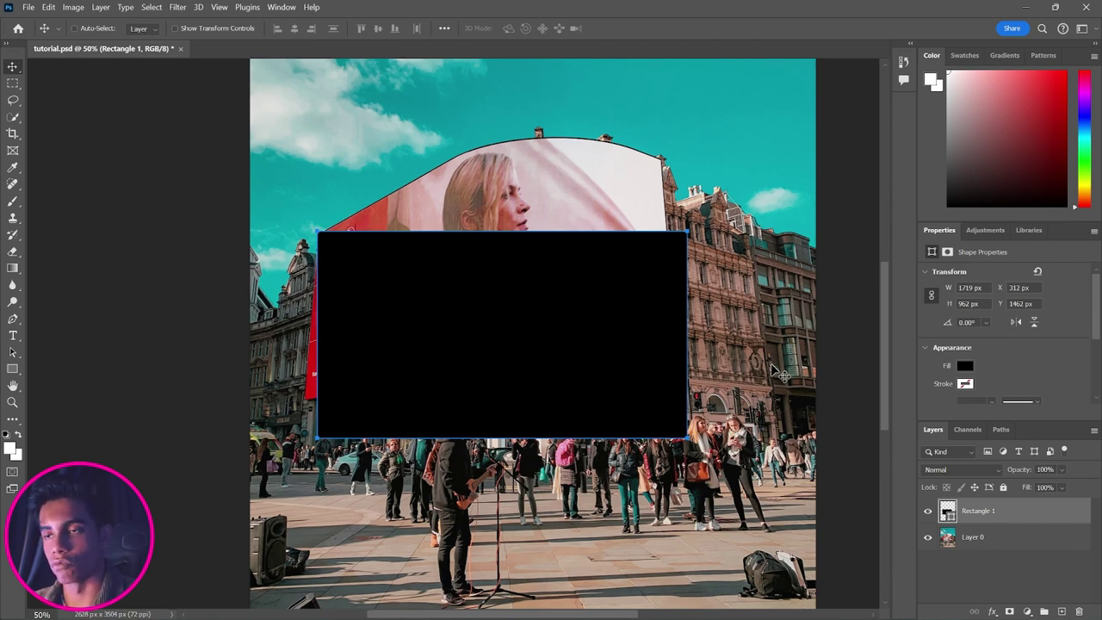
right_click(1001, 513)
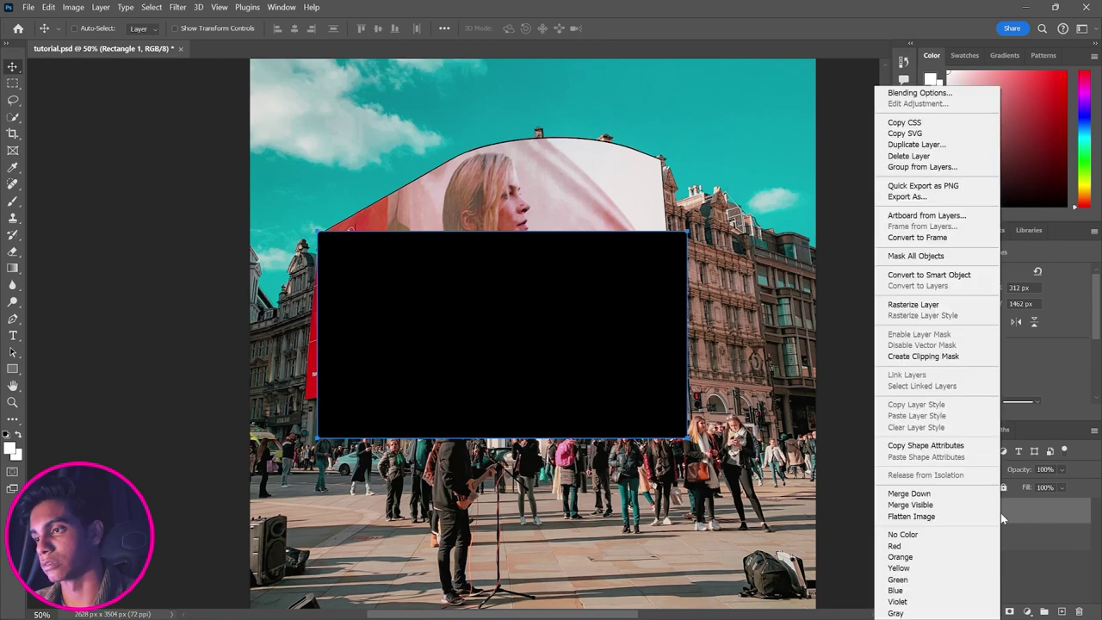
left_click(934, 277)
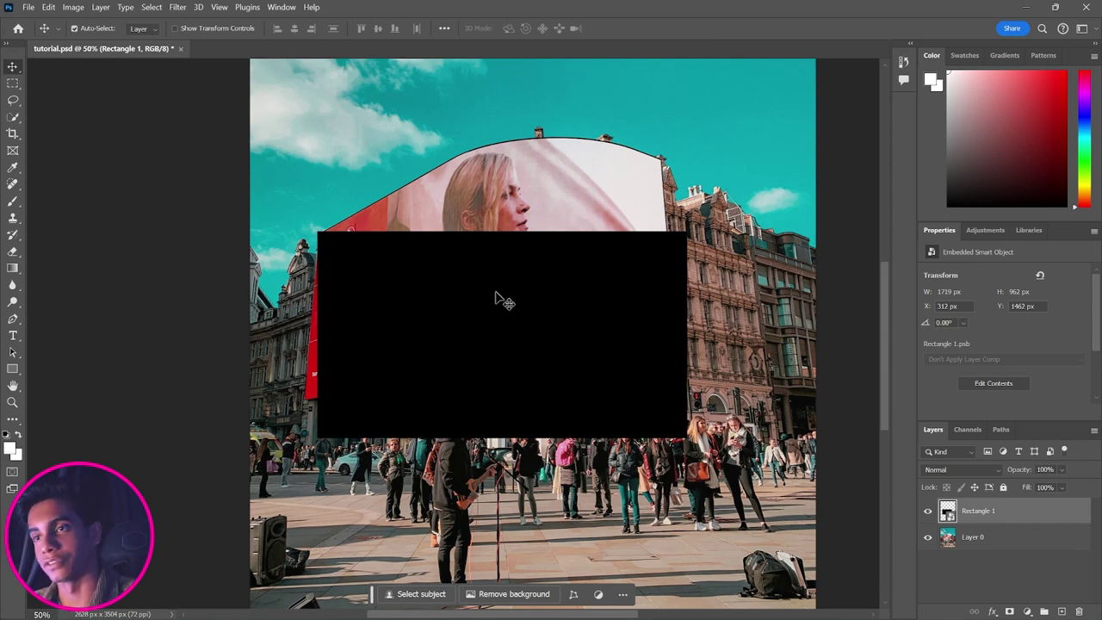
Step: Distort the rectangle smart object with Free Transform so its four corners match the corners of the billboard
key("ctrl")
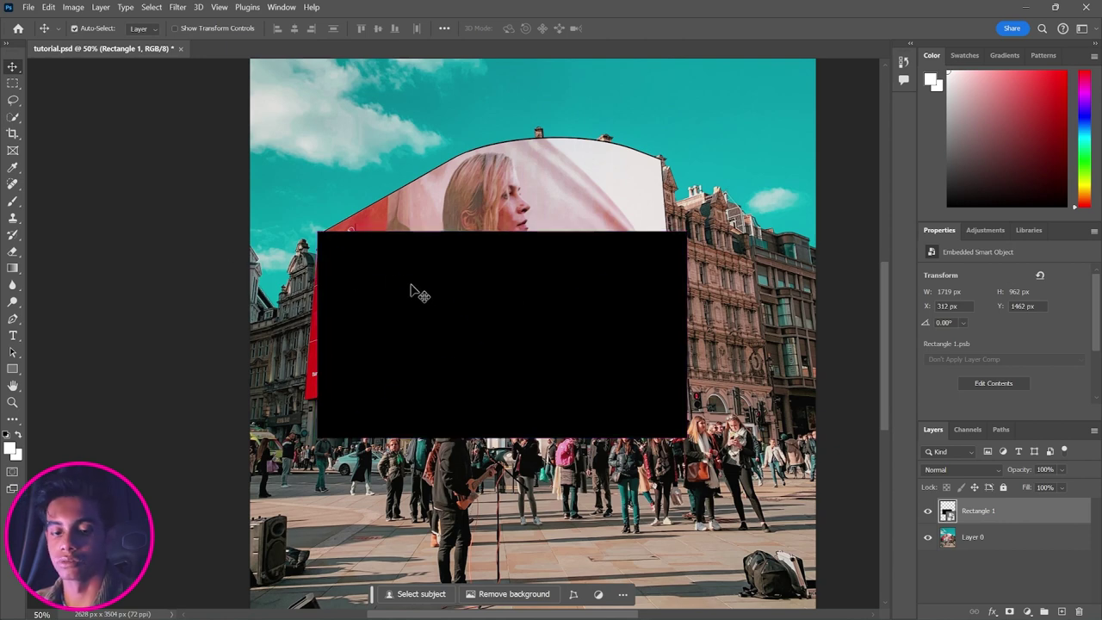
key("ctrl+t")
right_click(521, 290)
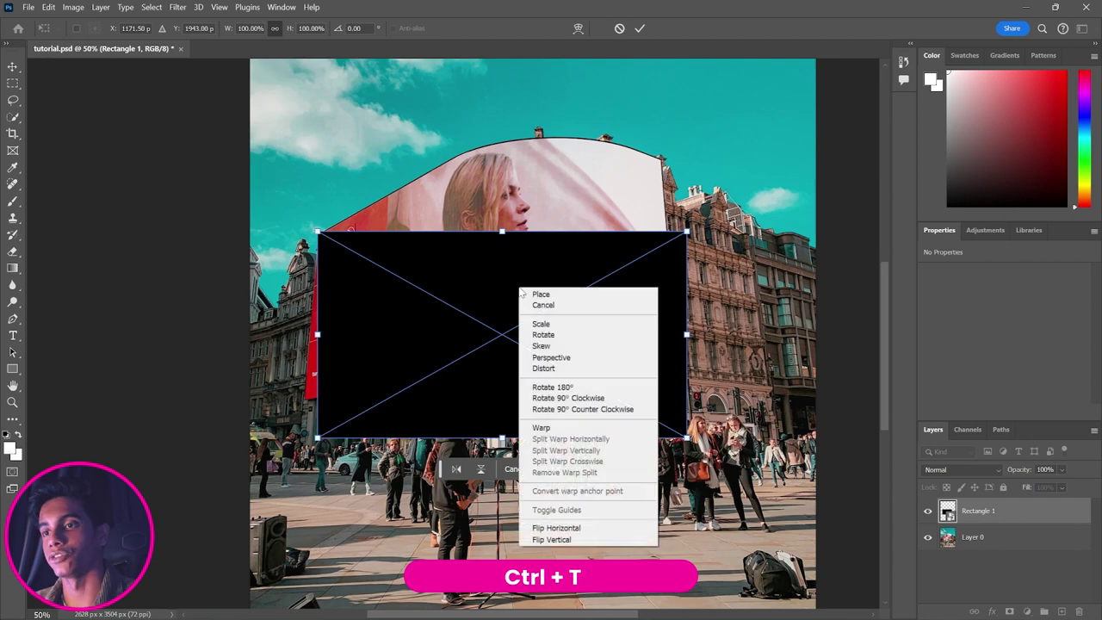
left_click(628, 279)
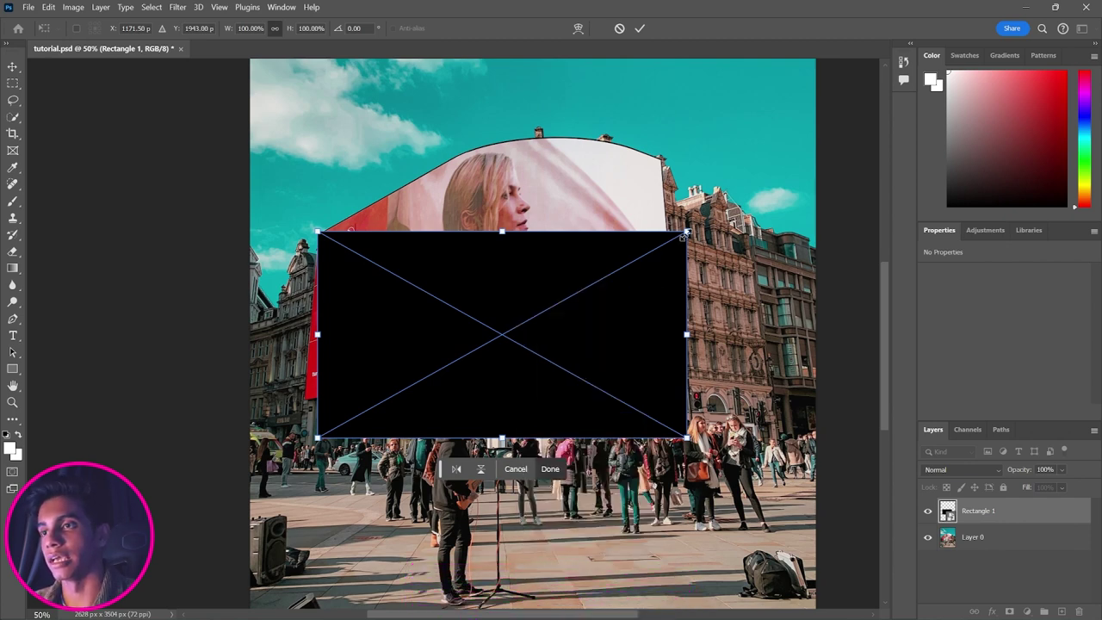
left_click_drag(686, 234, 663, 160)
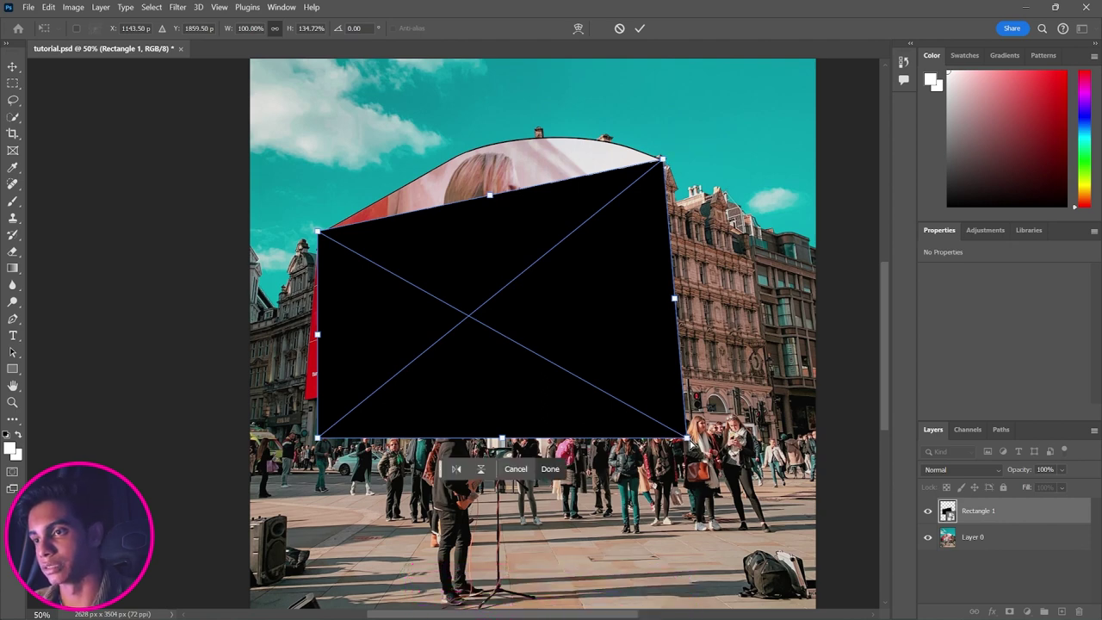
left_click_drag(688, 439, 683, 376)
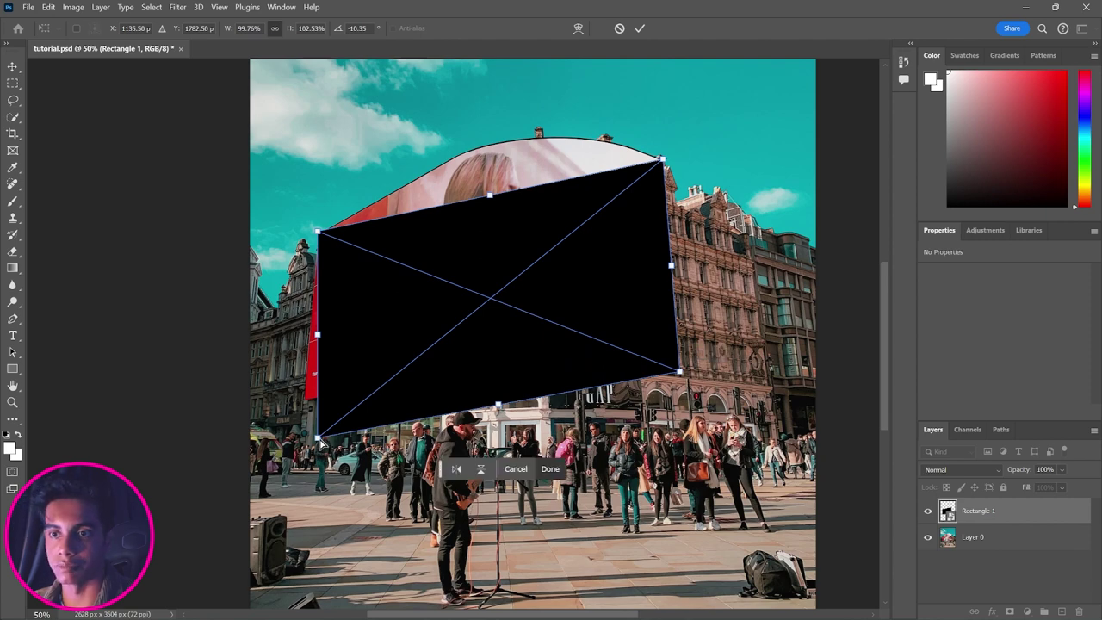
left_click_drag(319, 439, 305, 399)
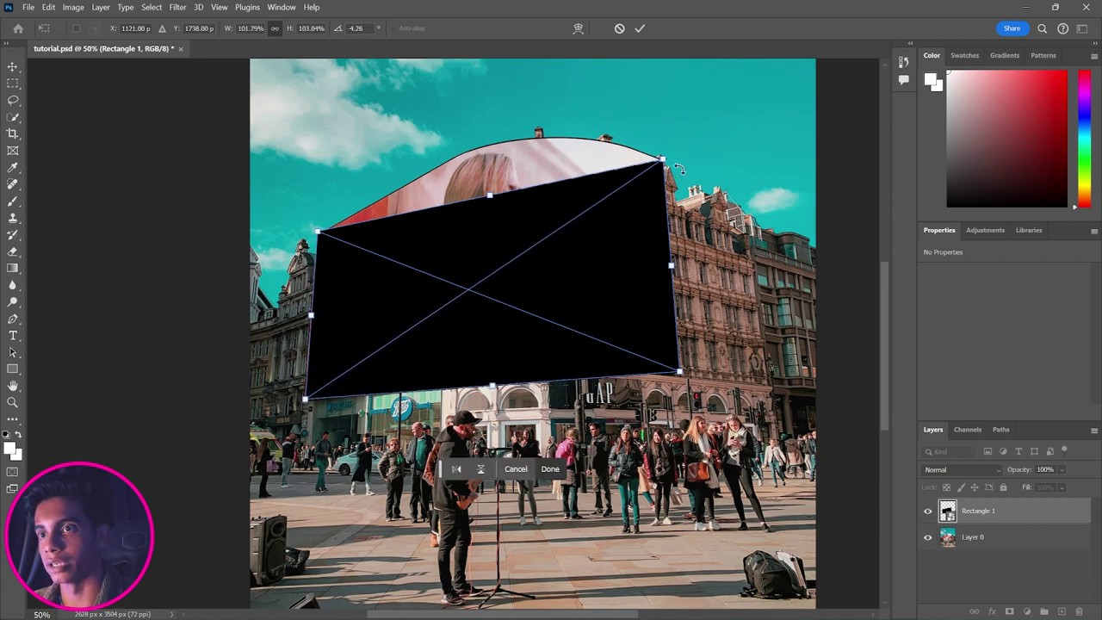
key("Return")
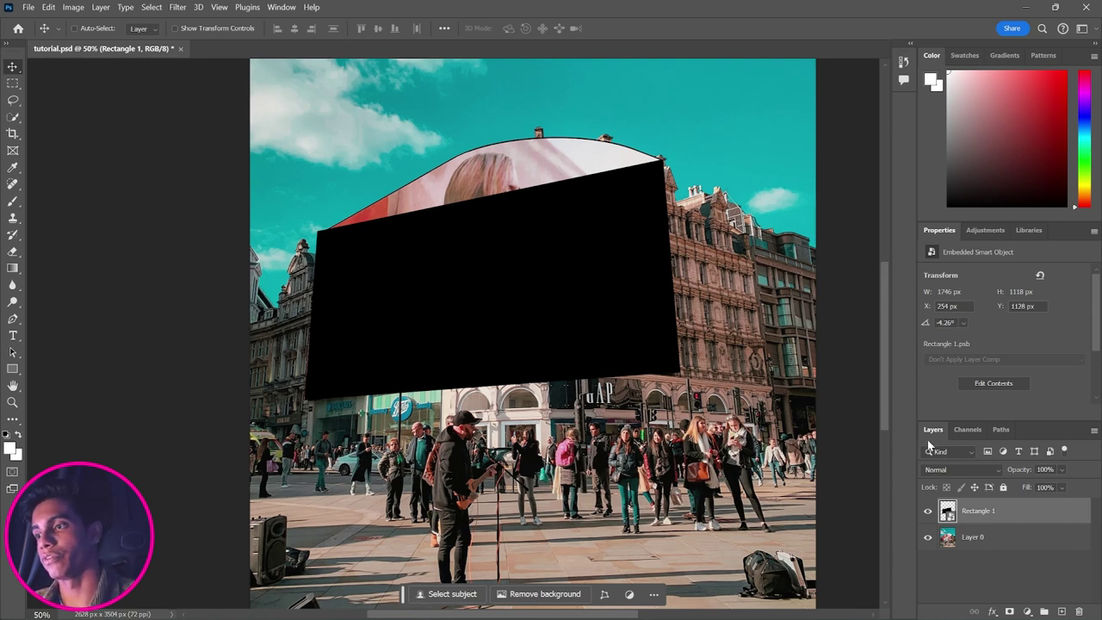
Step: Paste the copied Paint screenshot into the rectangle smart object's contents and scale it to about 1734 x 975 px to fill the canvas
double_click(947, 513)
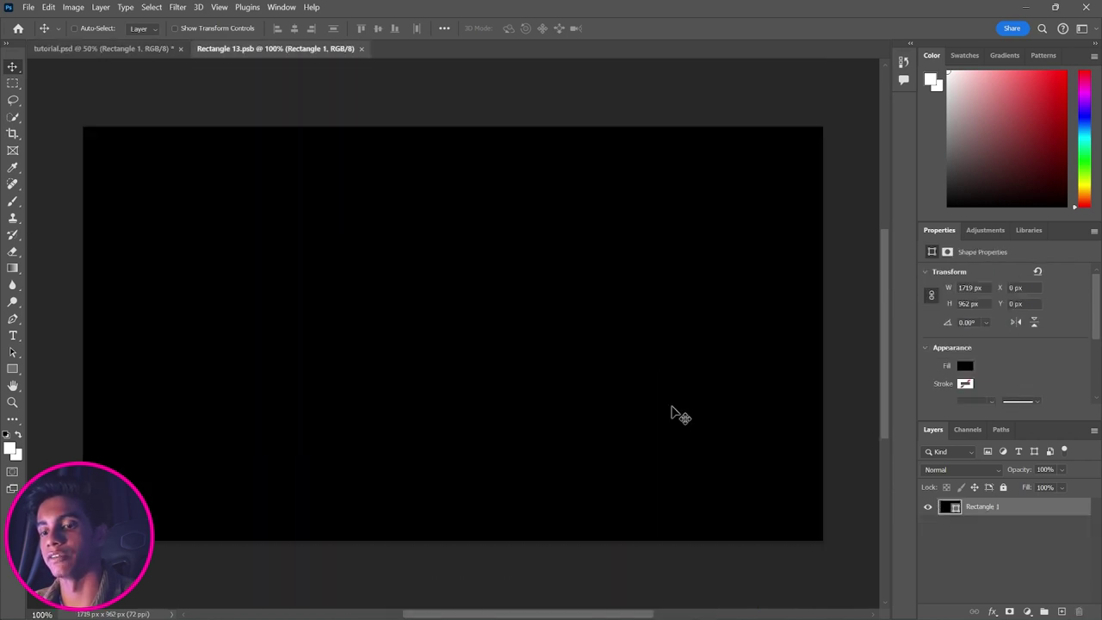
key("ctrl+v")
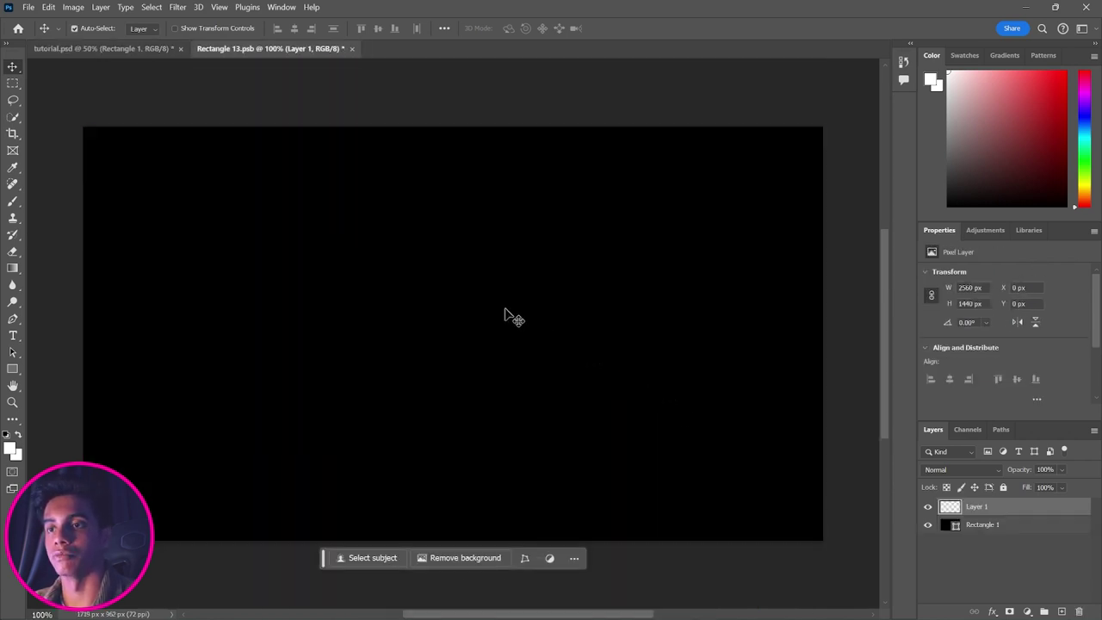
key("ctrl+t")
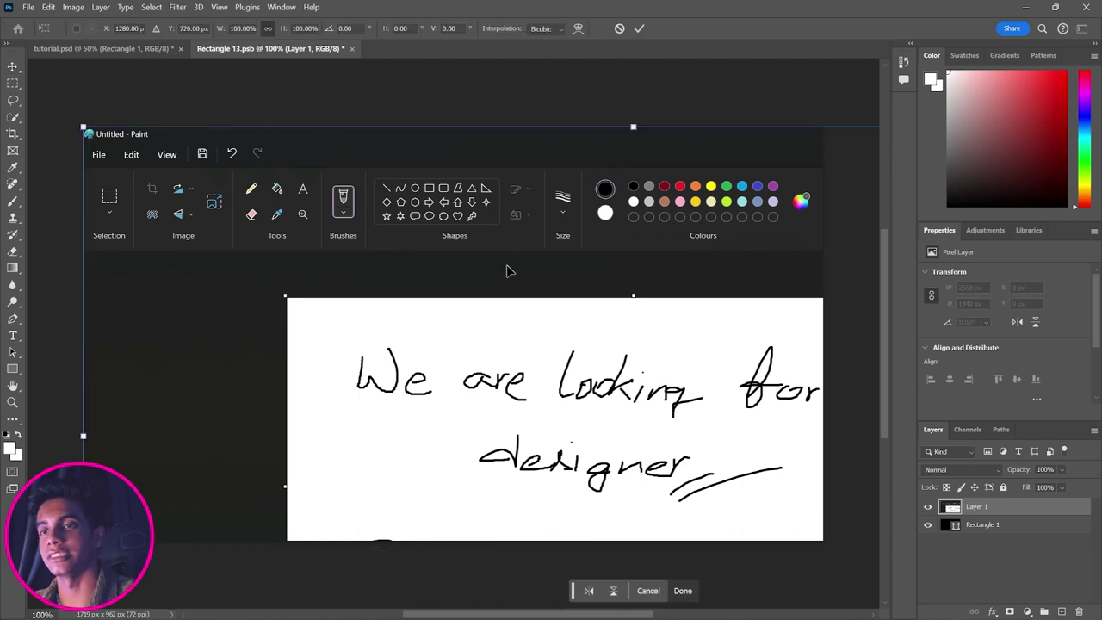
left_click_drag(84, 127, 241, 216)
left_click_drag(379, 328, 221, 238)
left_click_drag(866, 568, 827, 548)
key("Return")
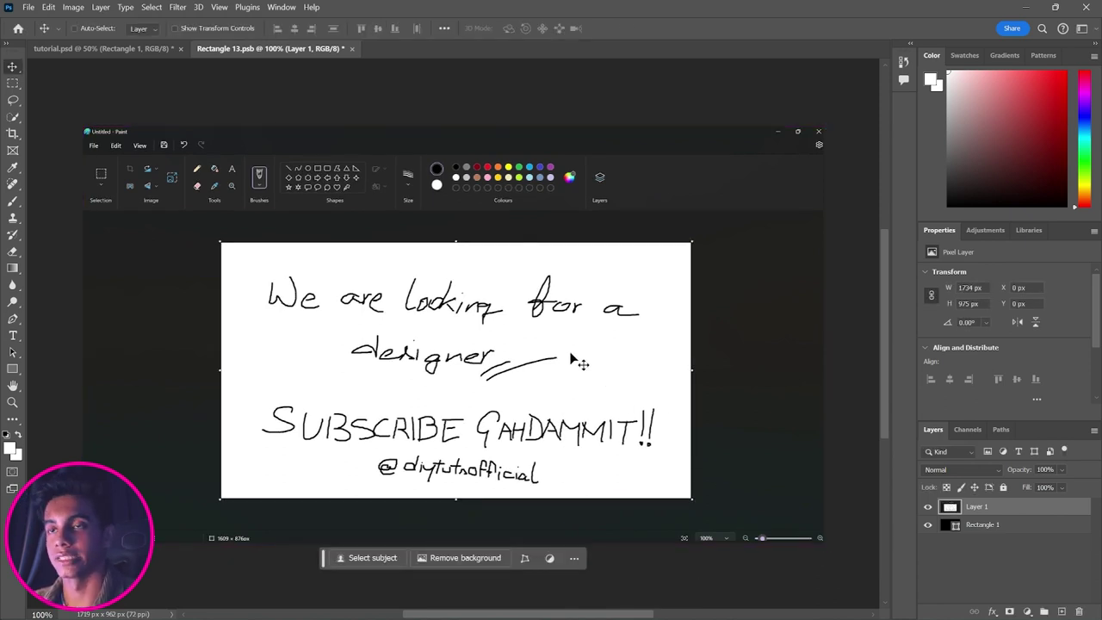
Step: Save the smart object's edited contents and return to tutorial.psd
key("ctrl+s")
left_click(134, 53)
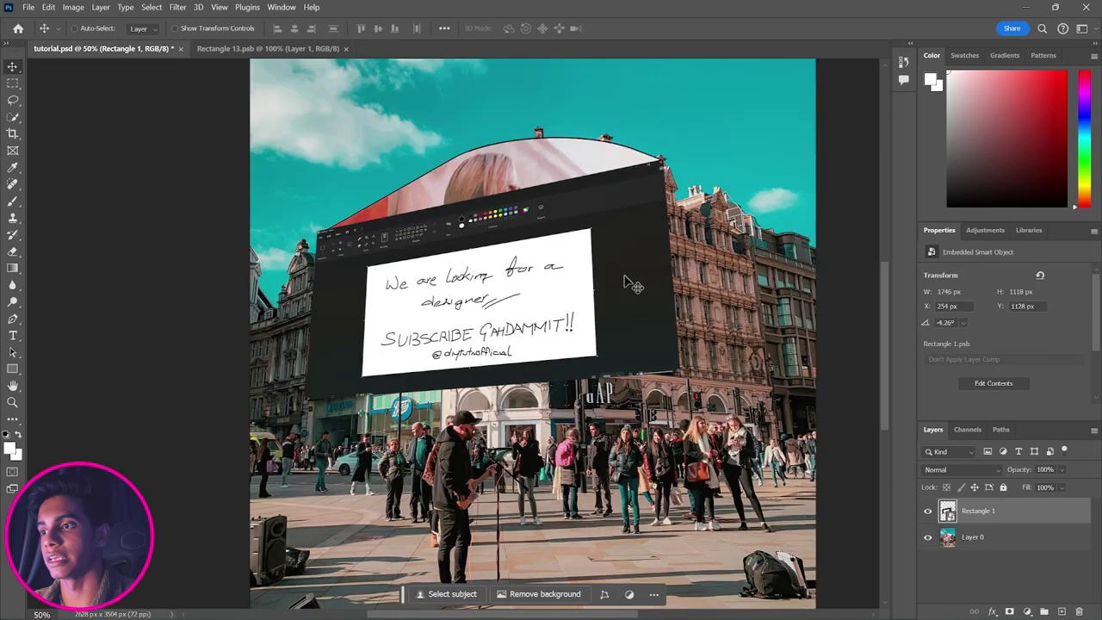
double_click(948, 511)
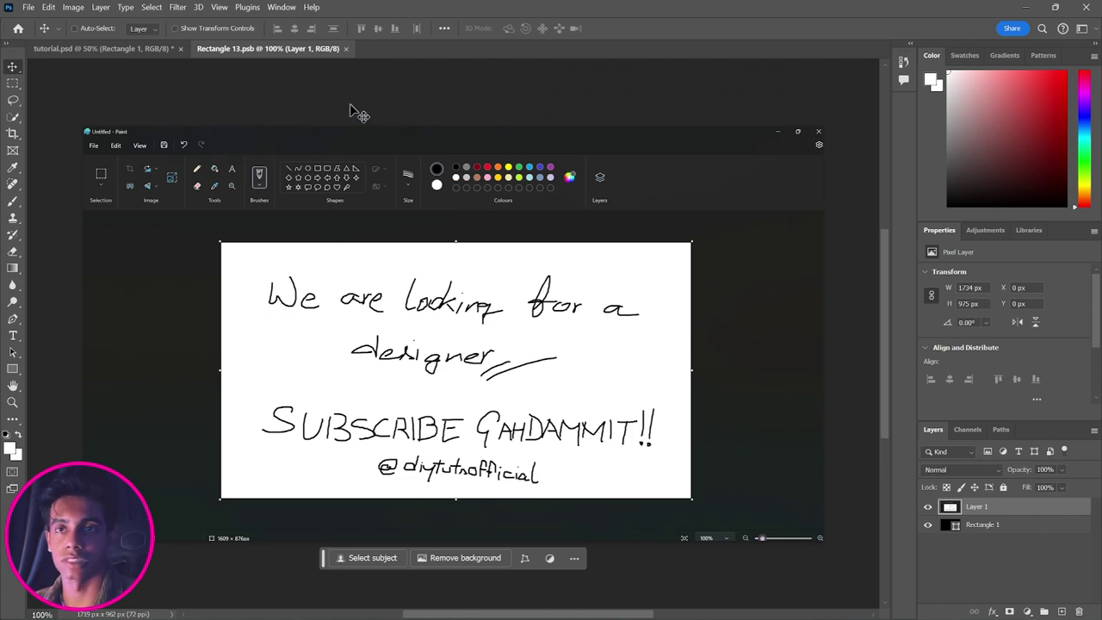
left_click(95, 50)
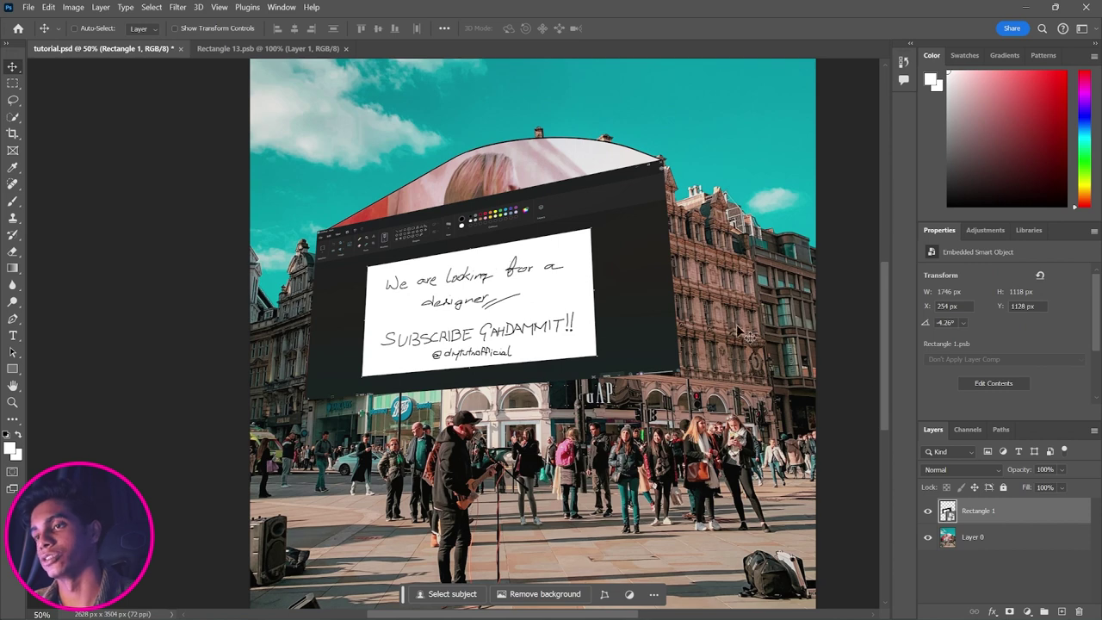
Step: Set the rectangle smart object's blend mode to Multiply and start a Warp transform on it
left_click(972, 474)
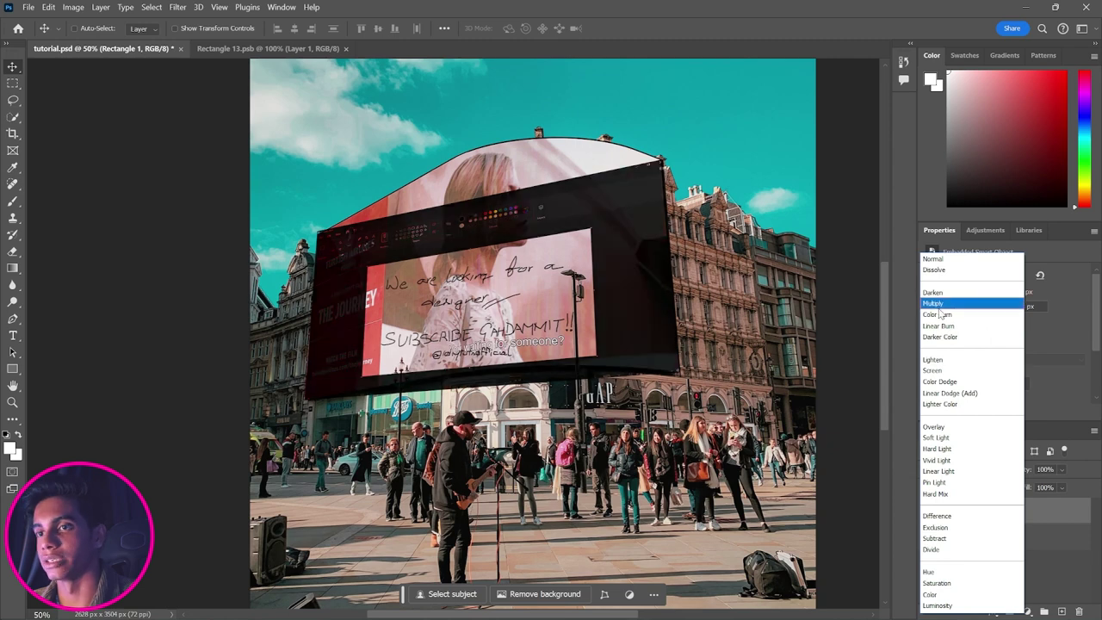
left_click(935, 303)
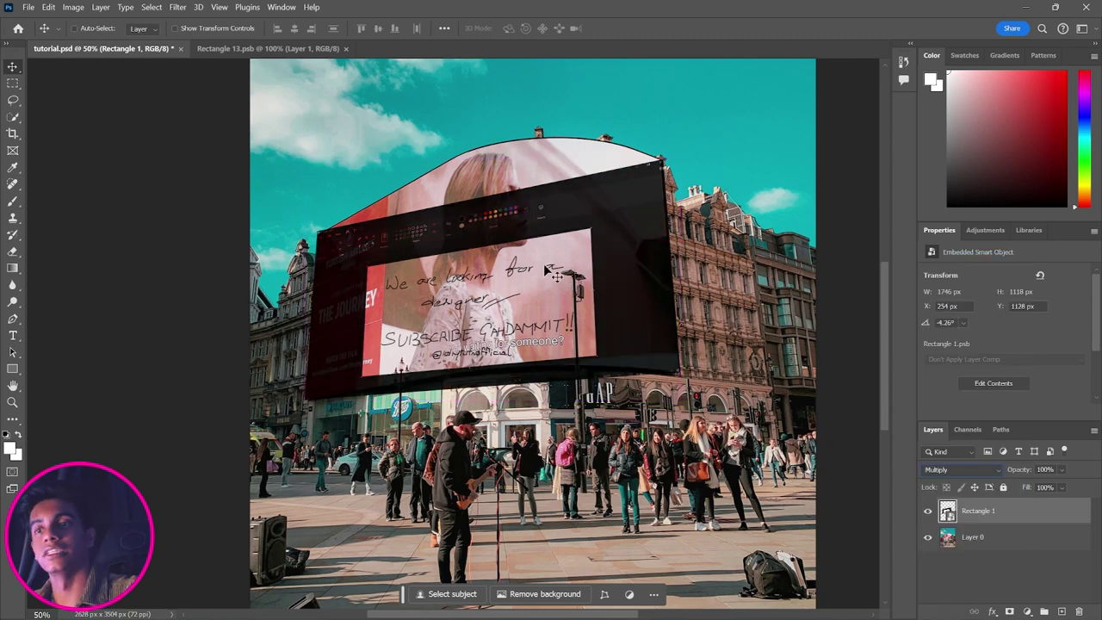
key("ctrl")
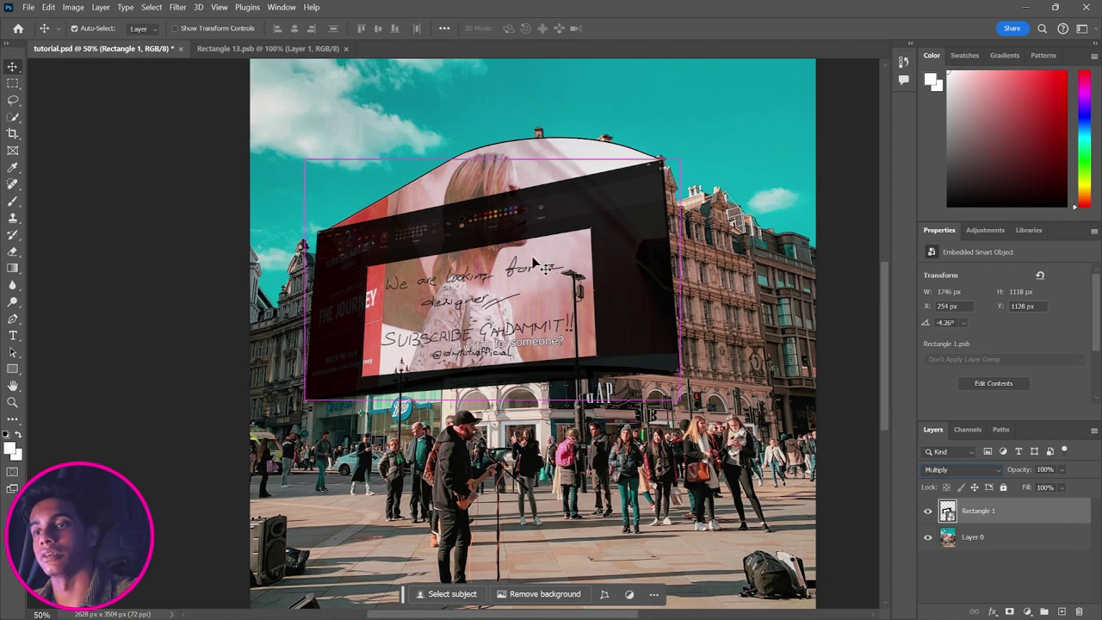
key("ctrl+t")
right_click(531, 256)
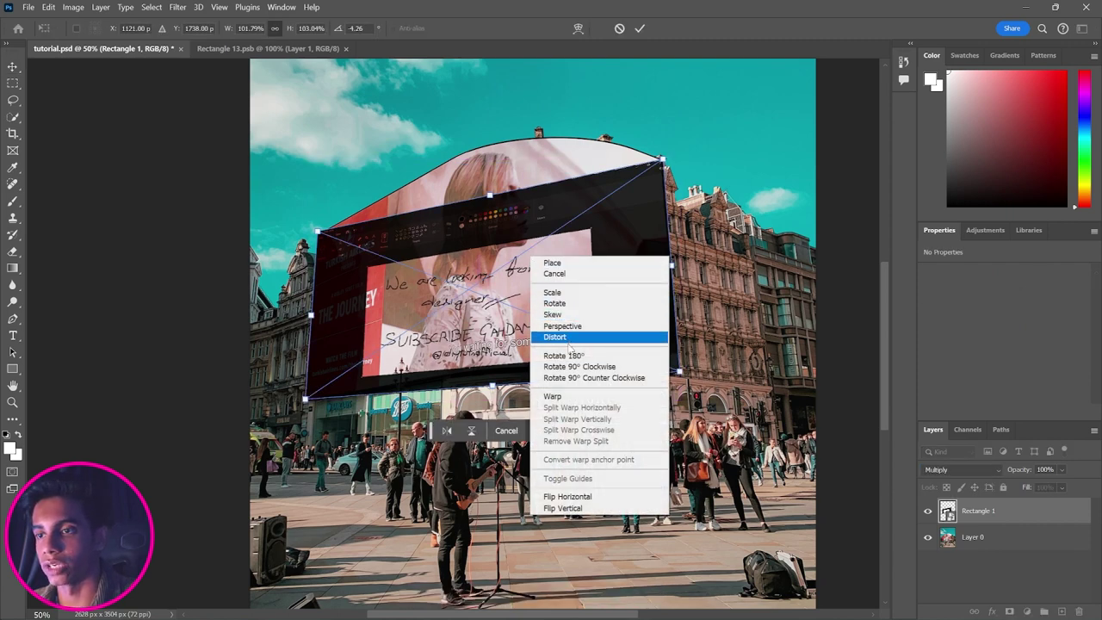
left_click(575, 397)
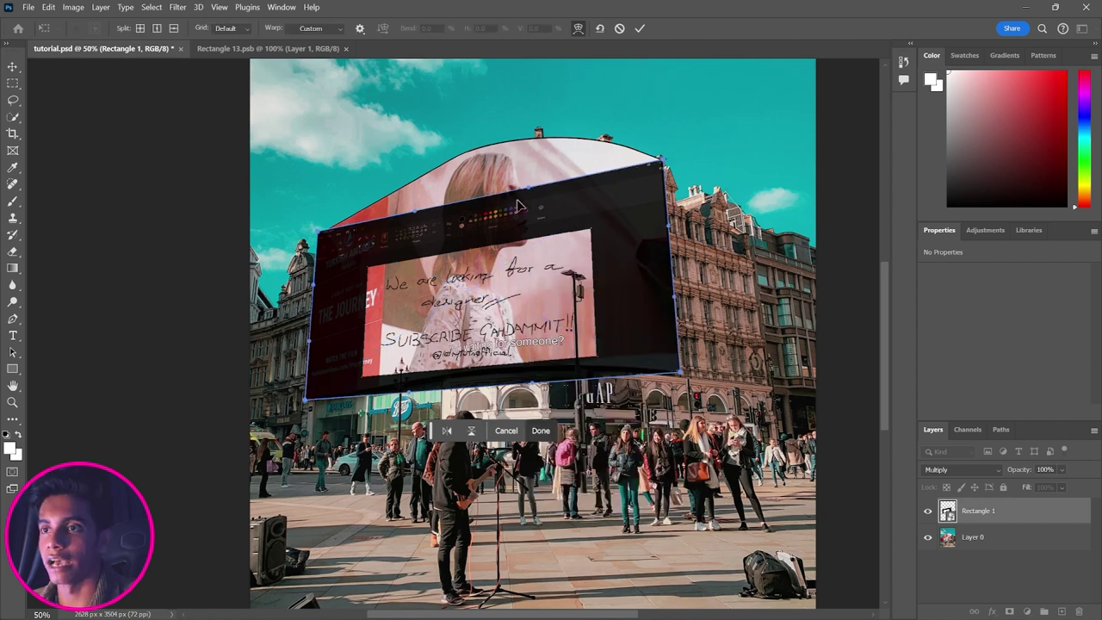
Step: Set the warp grid to 5 x 5, keeping the warp type on Custom
left_click(229, 28)
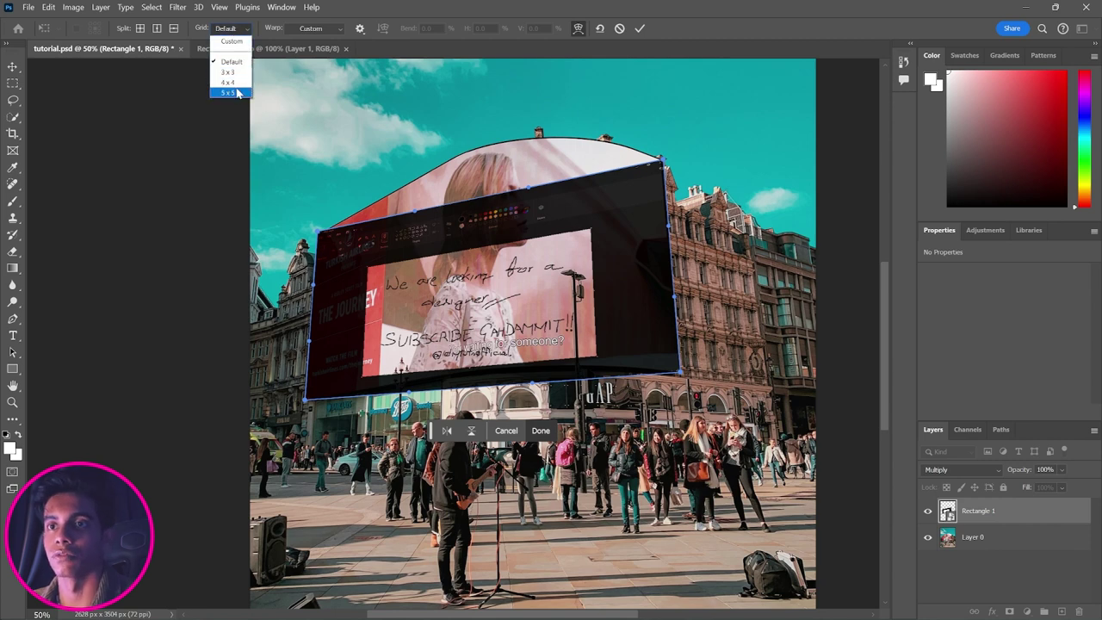
left_click(217, 31)
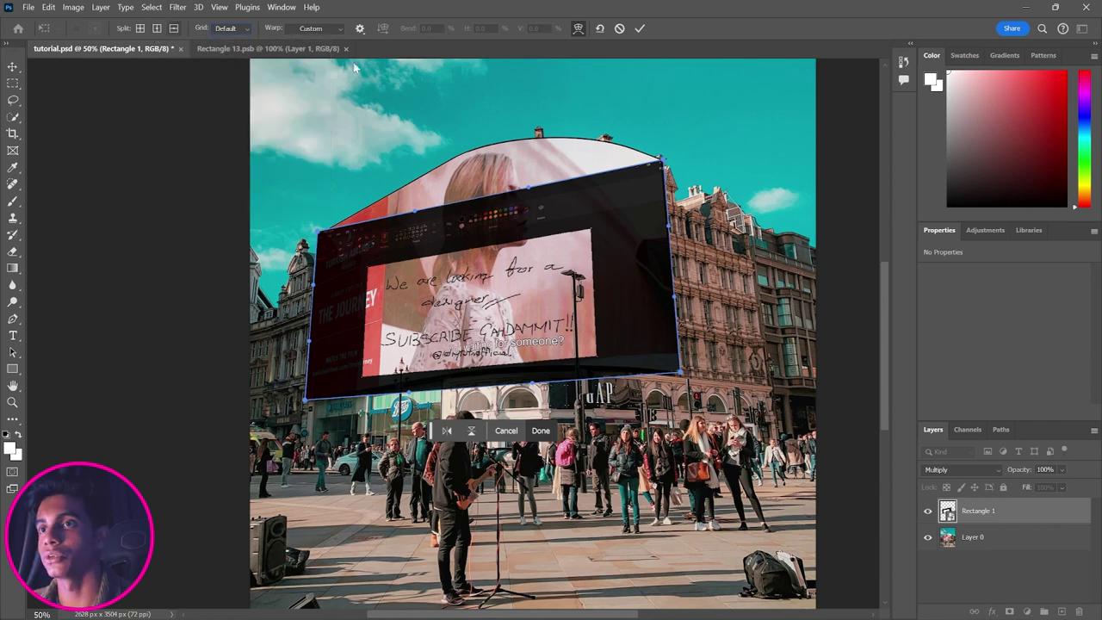
left_click(315, 31)
left_click(318, 32)
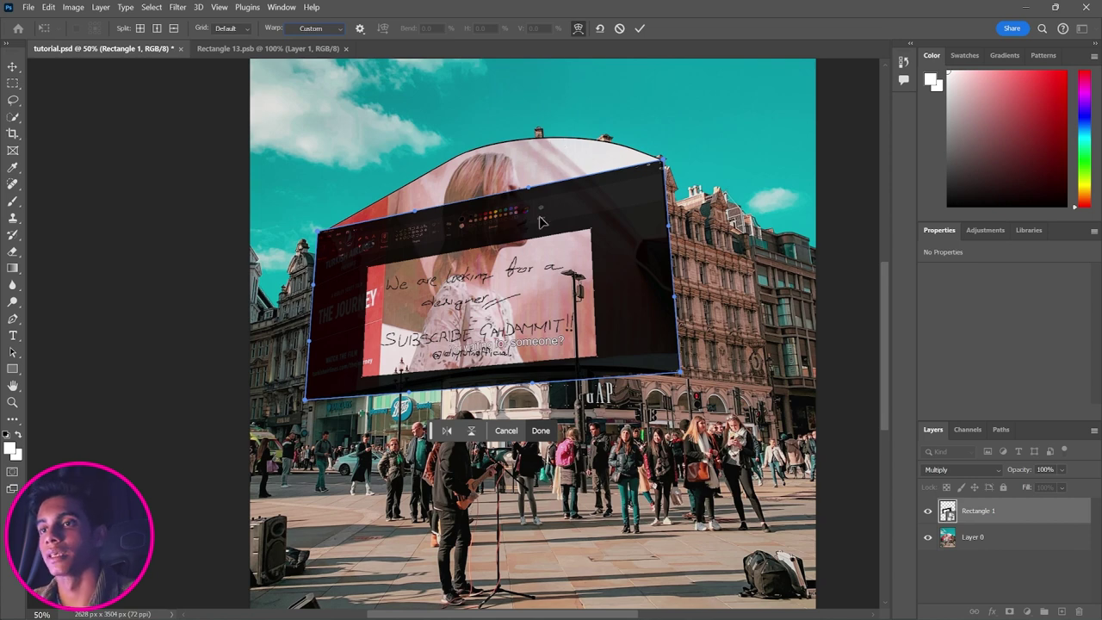
left_click(231, 29)
left_click(229, 73)
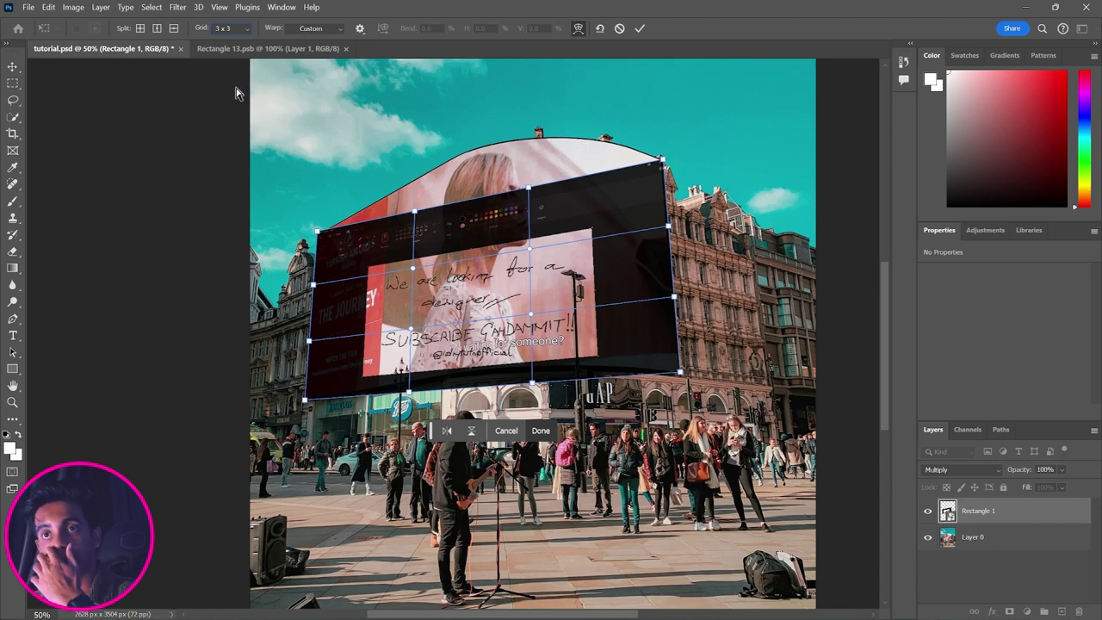
left_click(229, 30)
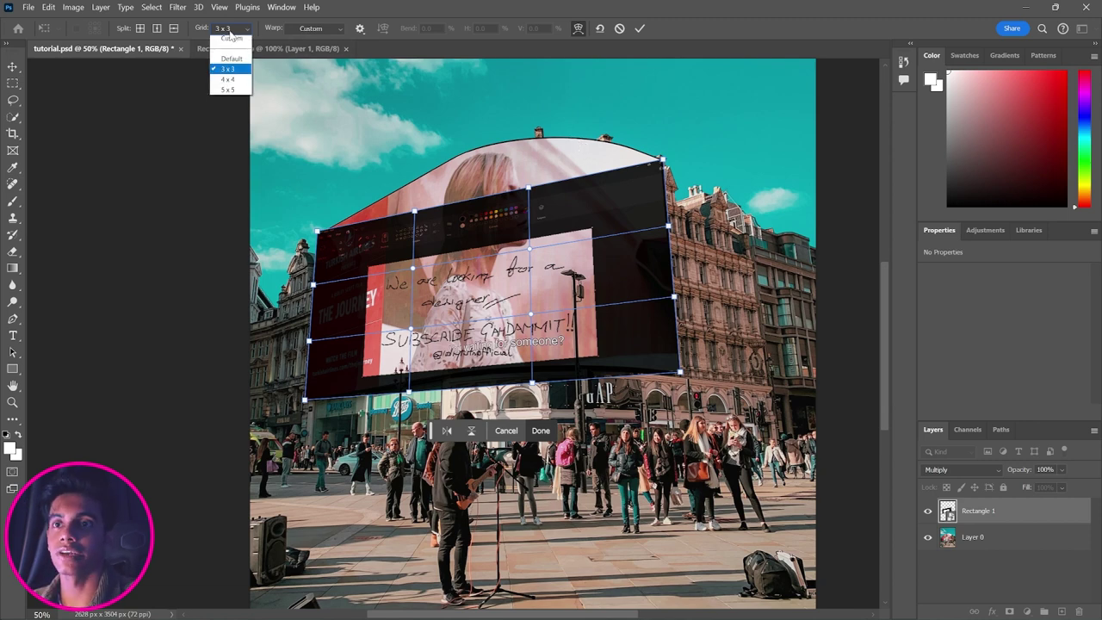
left_click(229, 31)
left_click(229, 29)
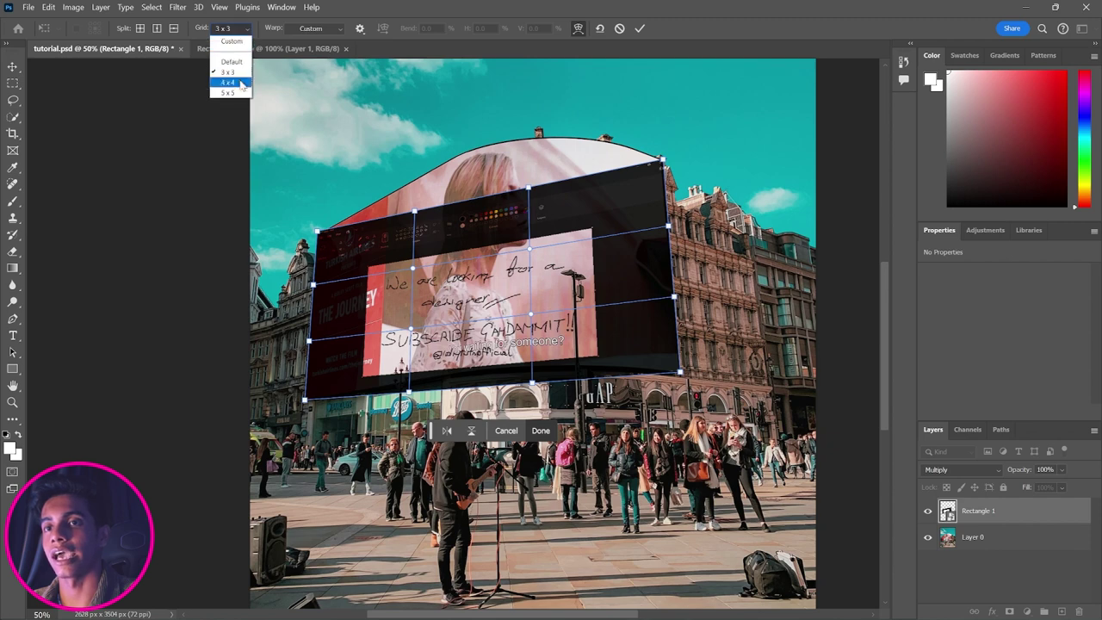
left_click(228, 93)
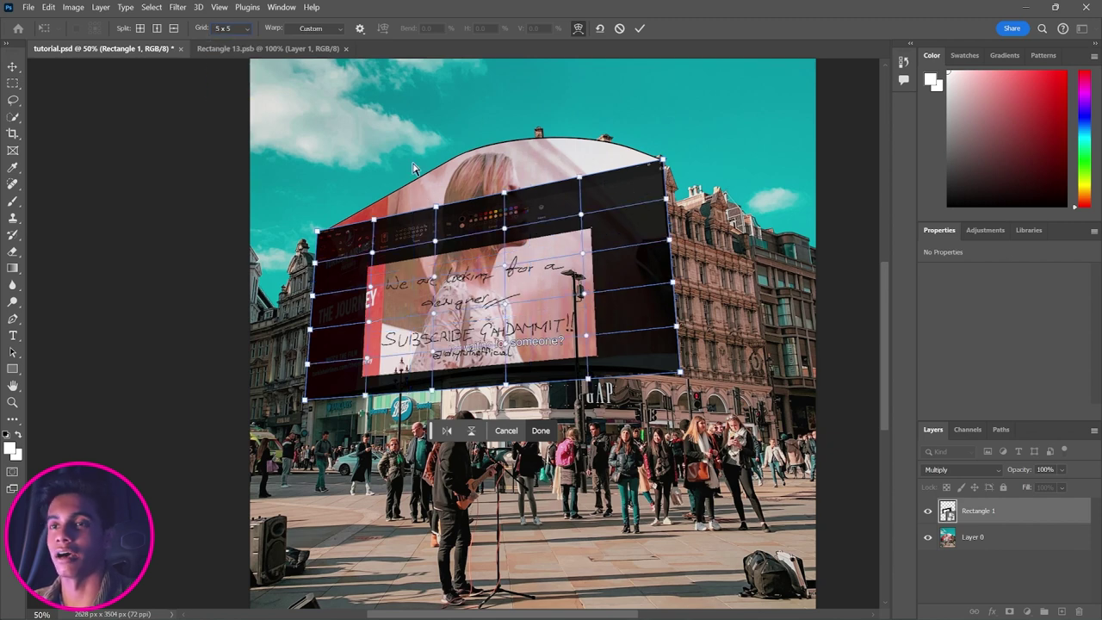
Step: Set the warp grid to 3 x 3 and fit the two top-corner handles and the bottom-left corner to the billboard's outline
left_click(225, 29)
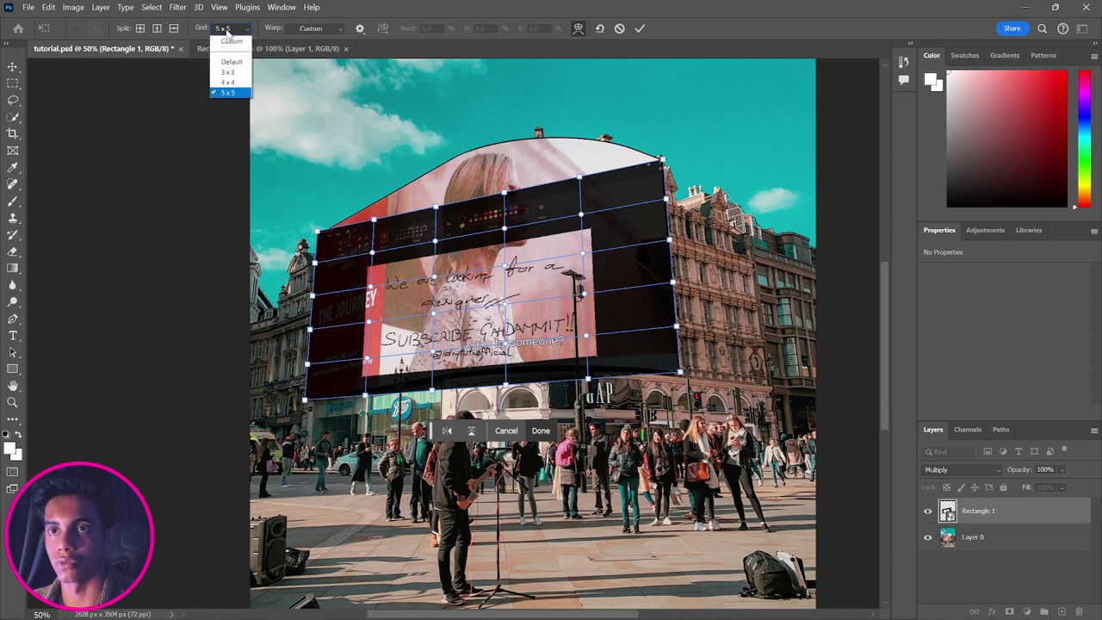
left_click(233, 78)
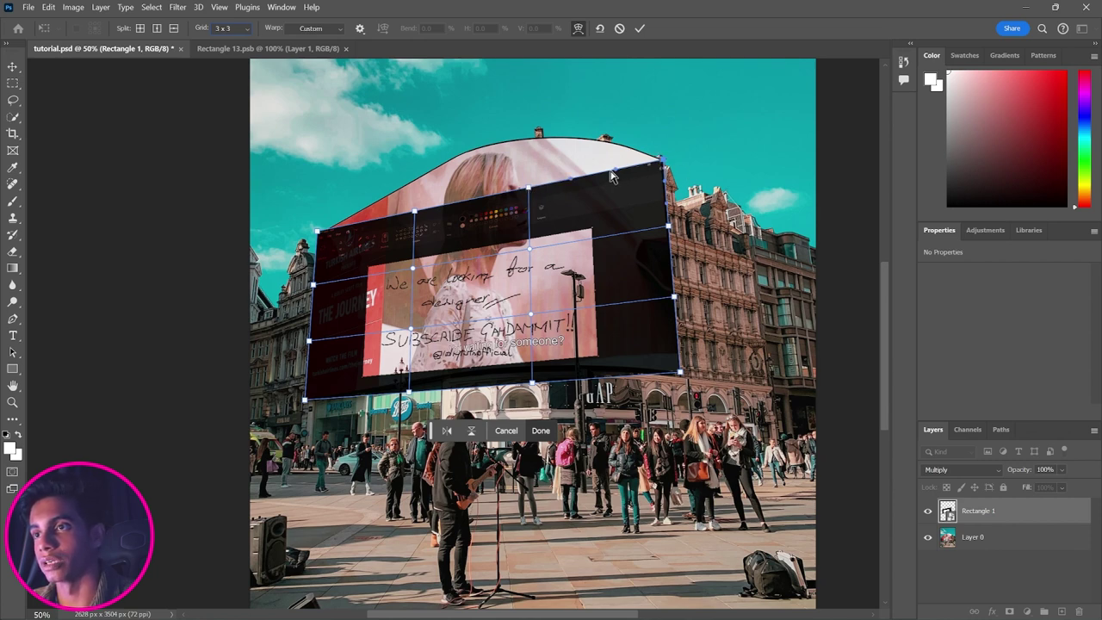
left_click_drag(611, 177, 604, 139)
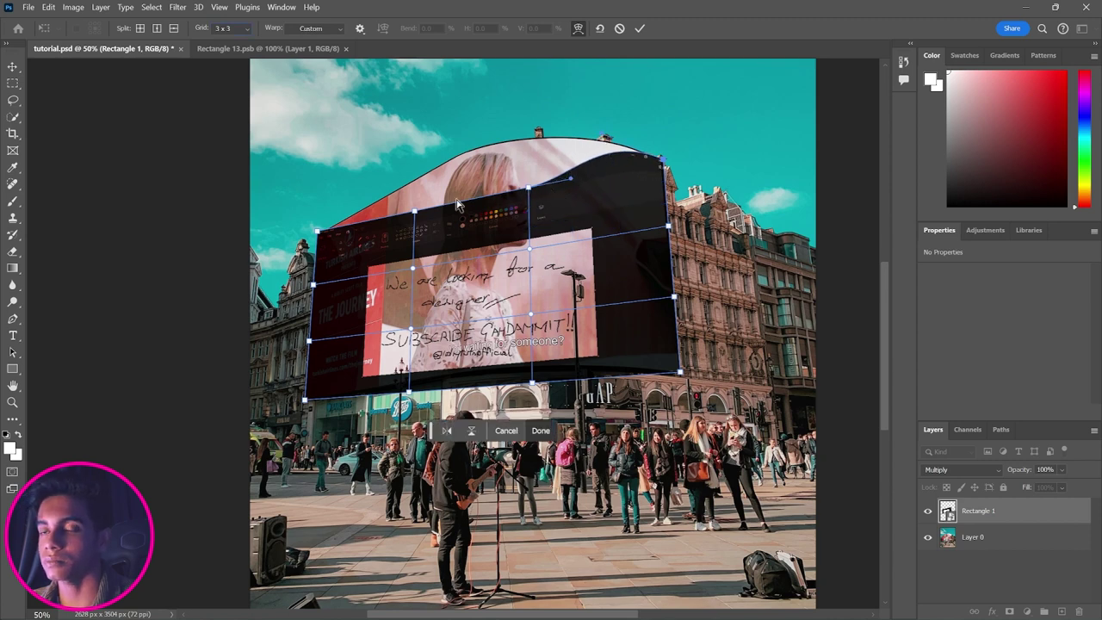
left_click(317, 231)
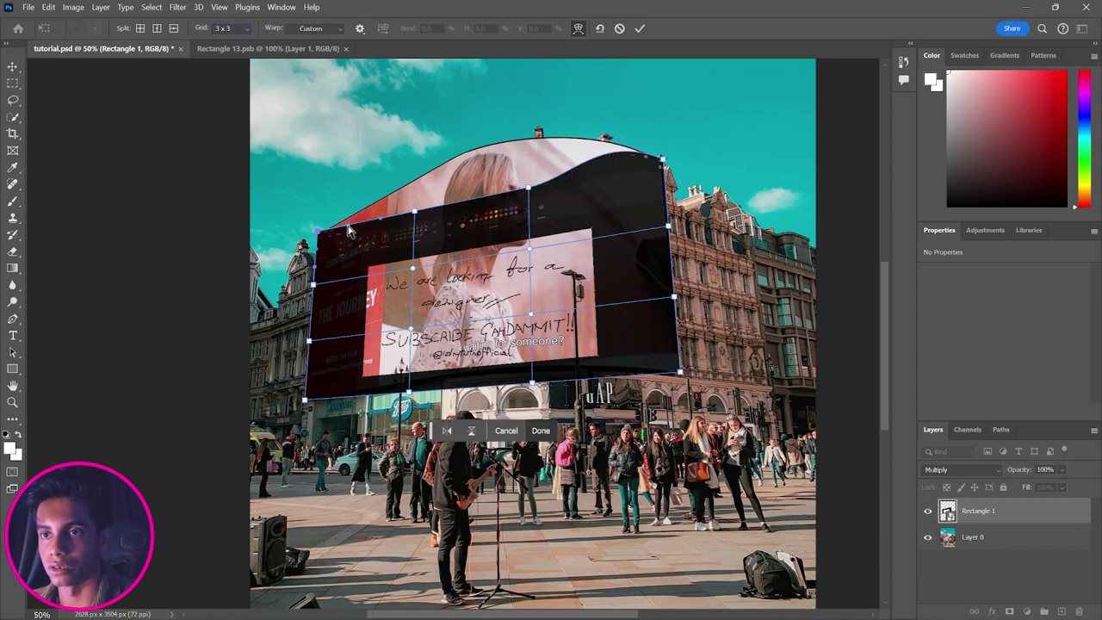
left_click_drag(348, 229, 343, 222)
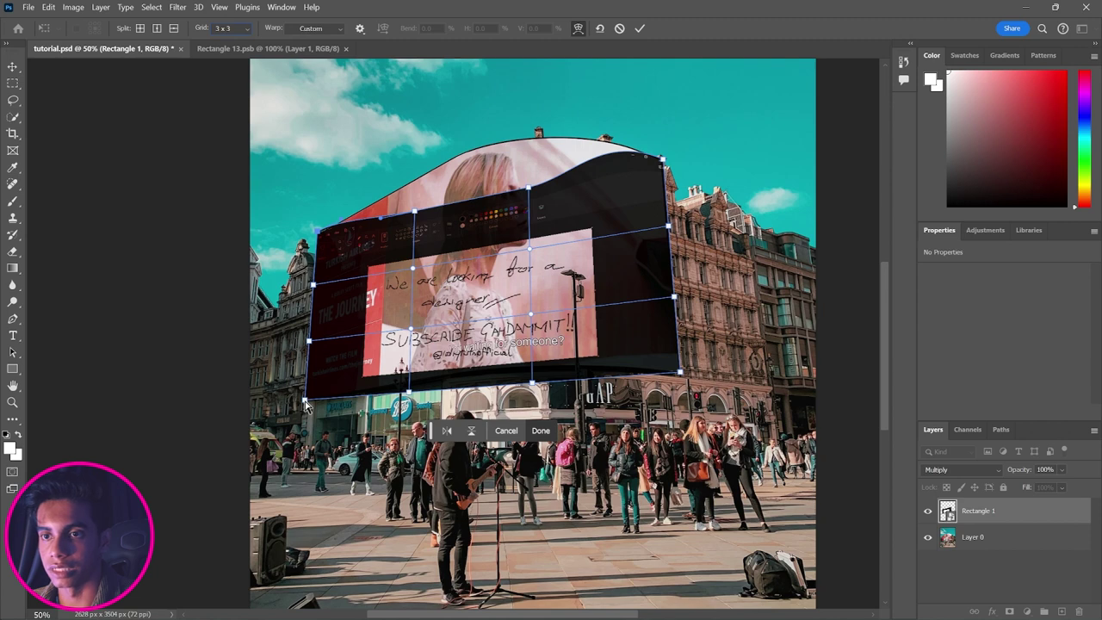
left_click_drag(304, 405, 307, 406)
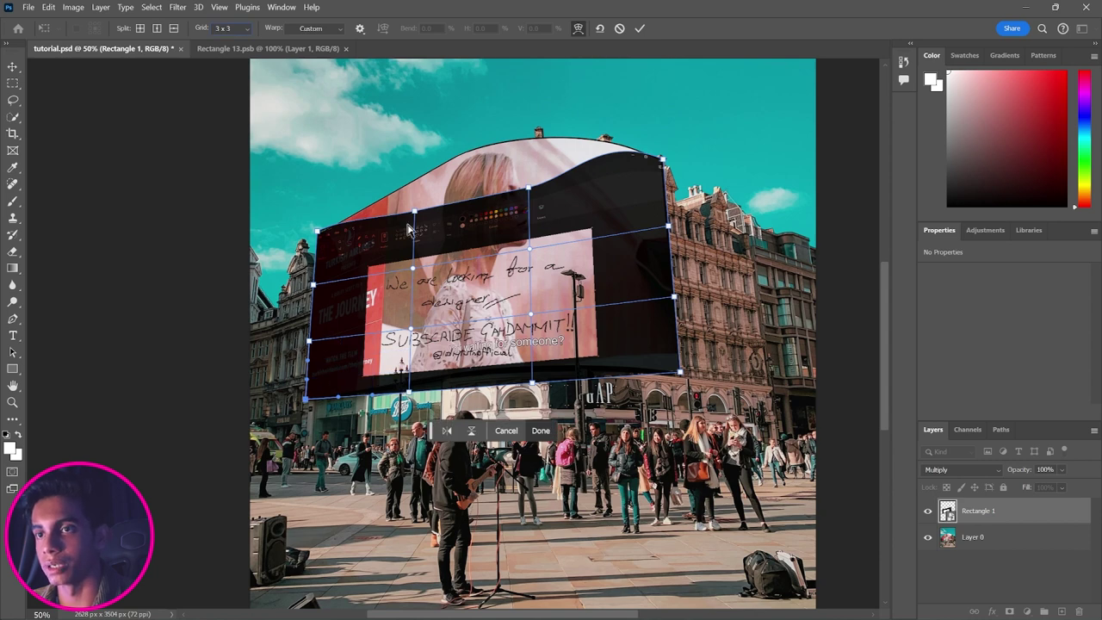
Step: Raise the two inner points of the warp's top edge and adjust their curve handles to follow the billboard's curved top
left_click_drag(414, 211, 383, 197)
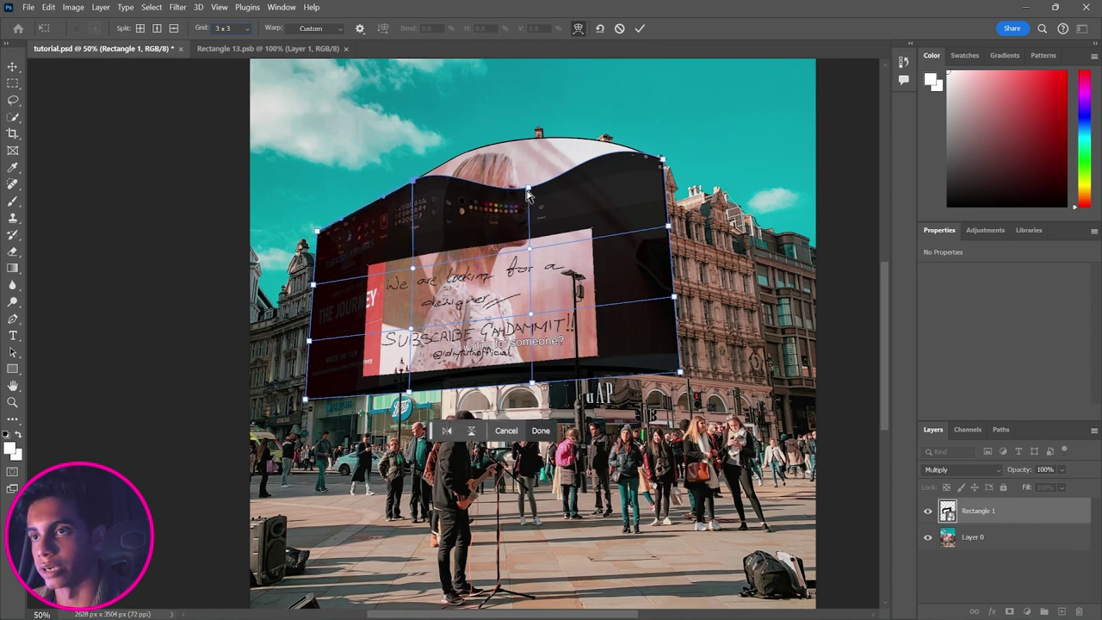
left_click_drag(529, 187, 526, 147)
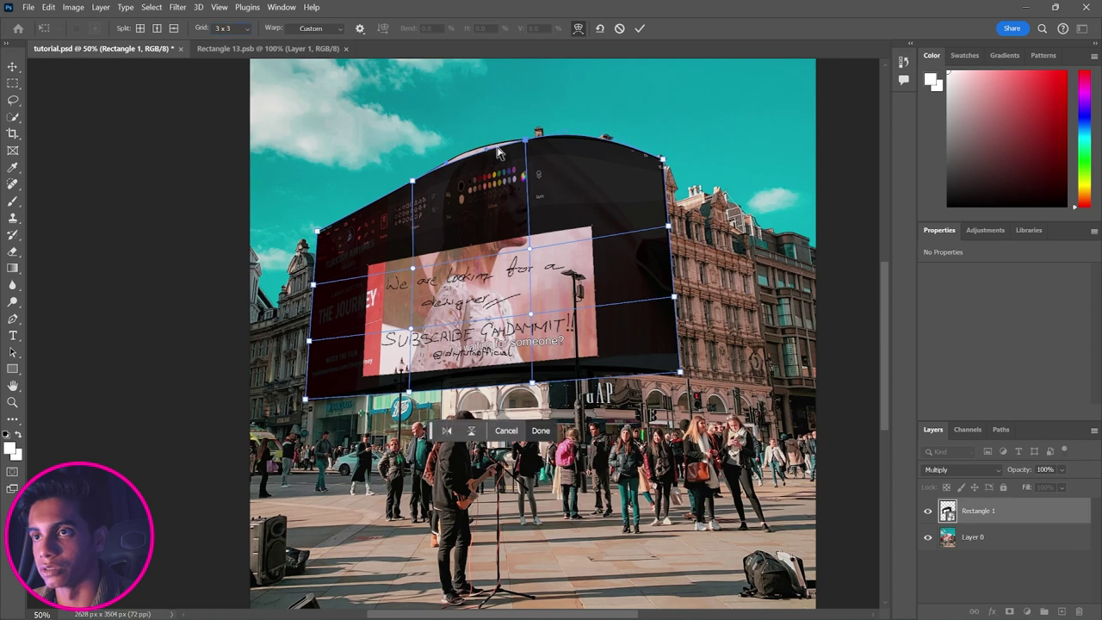
left_click_drag(559, 139, 541, 147)
left_click(527, 140)
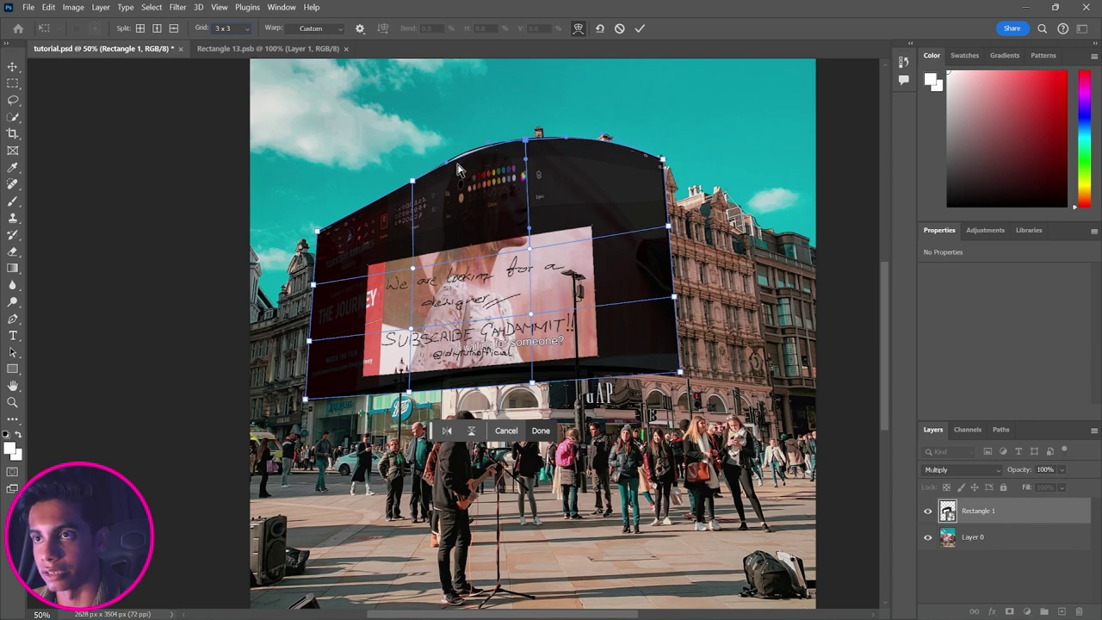
left_click_drag(454, 162, 458, 158)
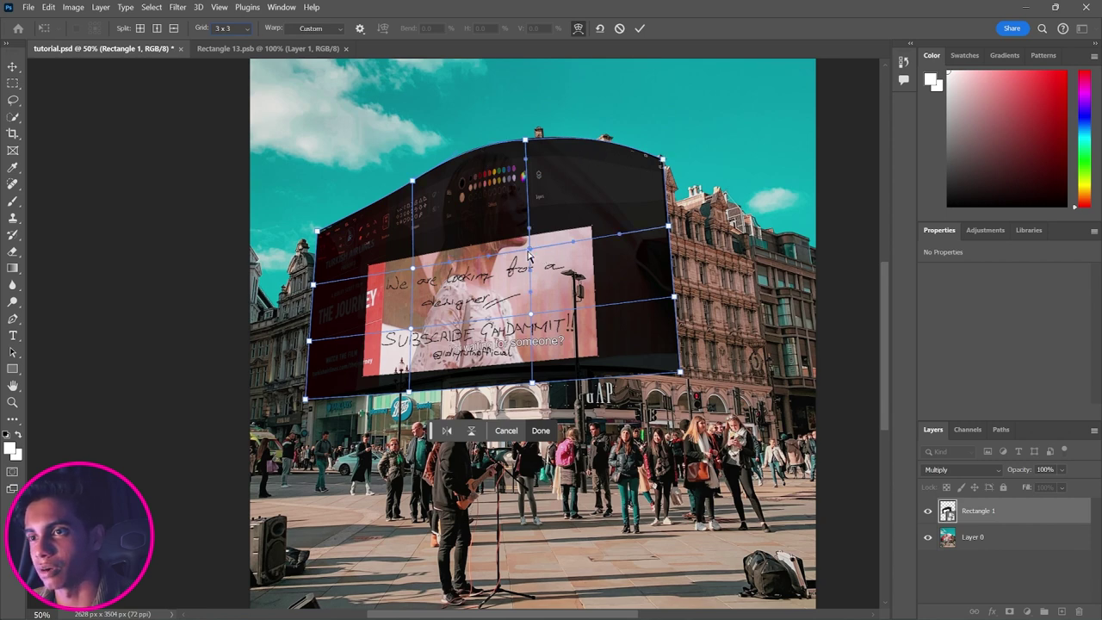
Step: Raise the warp's interior and bottom-edge points to follow the billboard's curvature, and apply the warp
left_click_drag(532, 251, 524, 234)
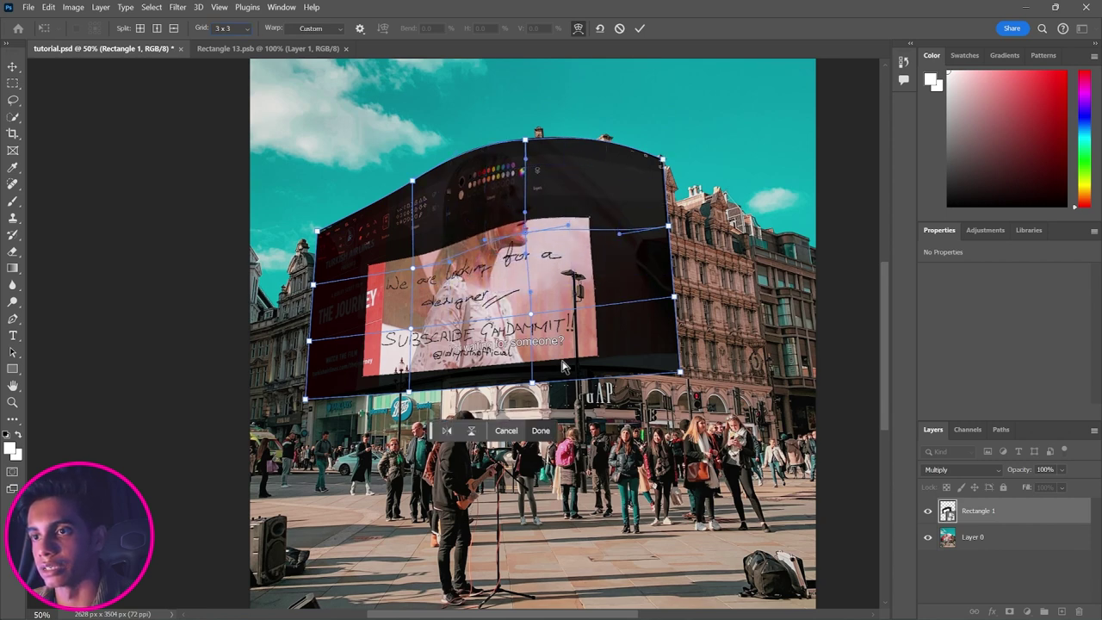
left_click_drag(532, 385, 533, 366)
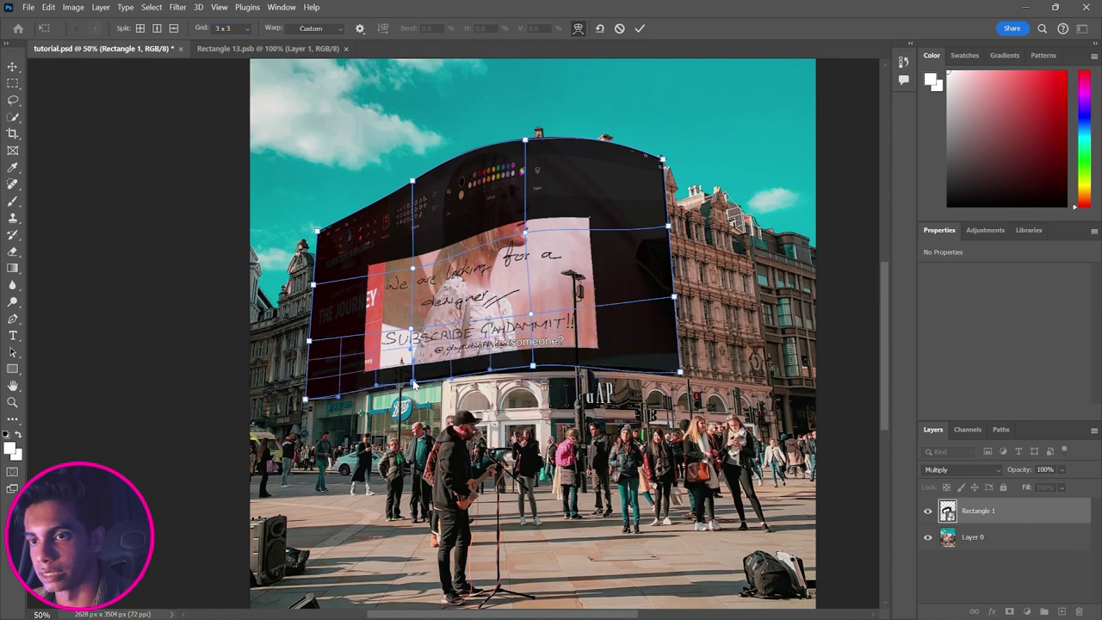
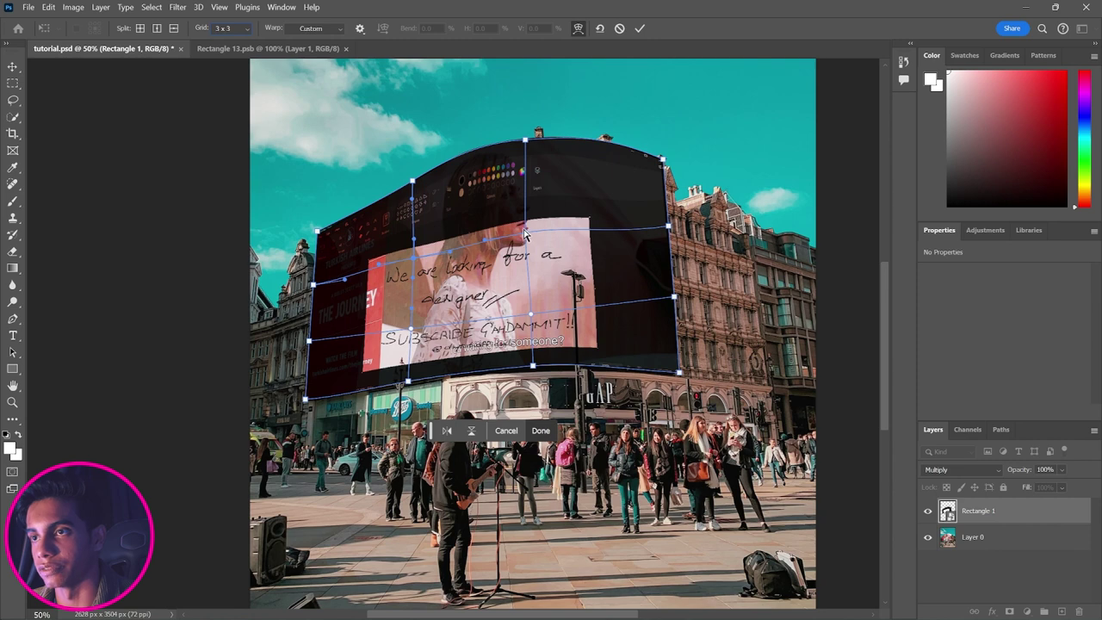
left_click_drag(524, 233, 528, 225)
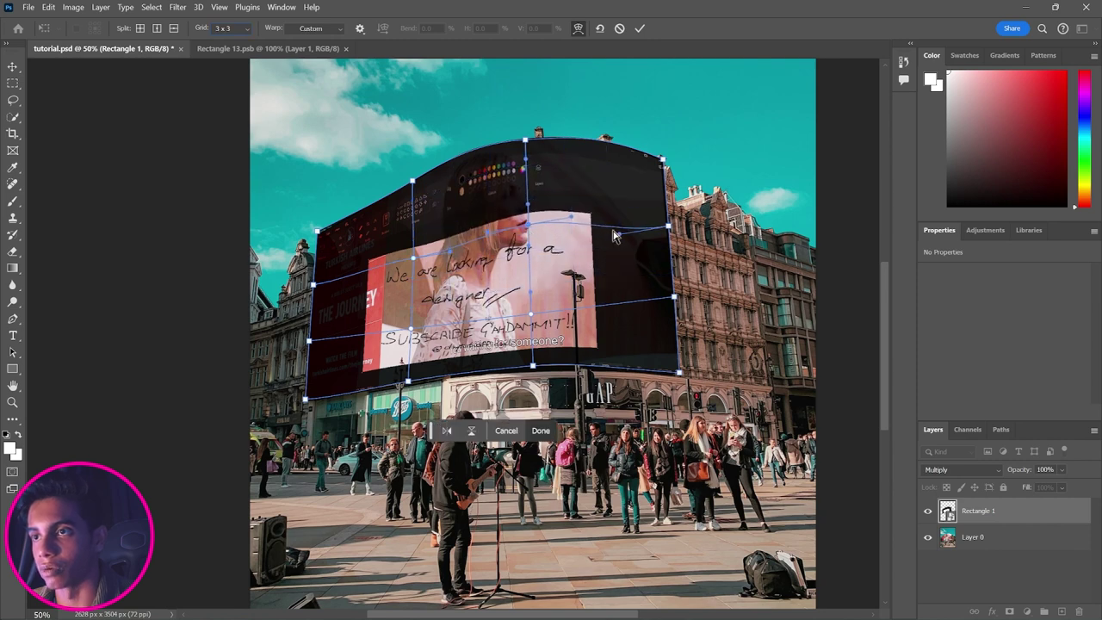
left_click_drag(617, 232, 620, 222)
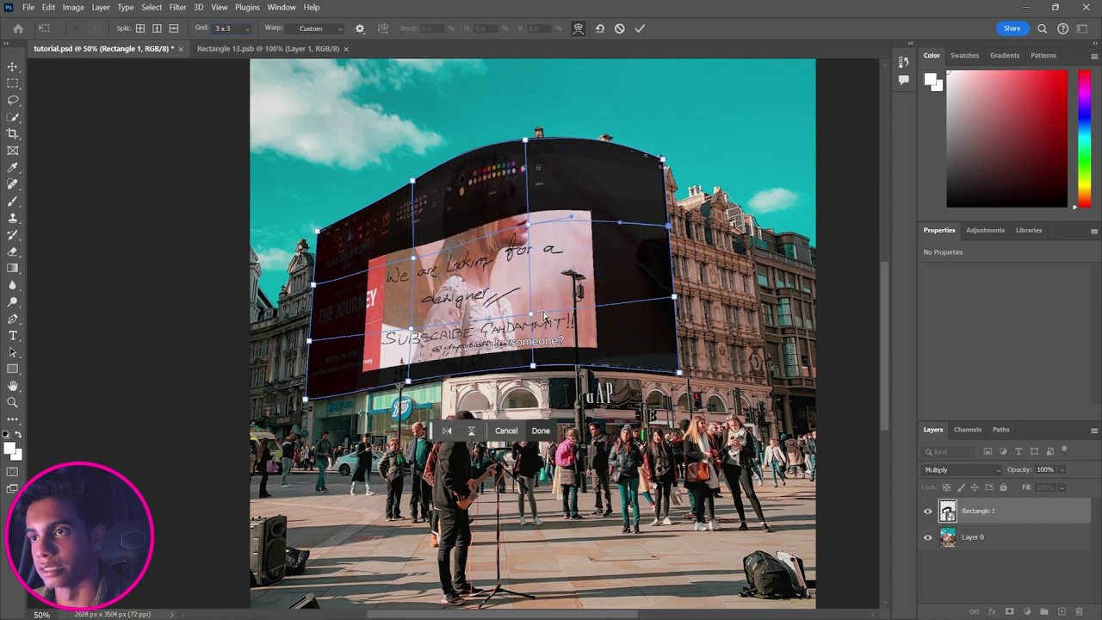
left_click_drag(530, 312, 529, 306)
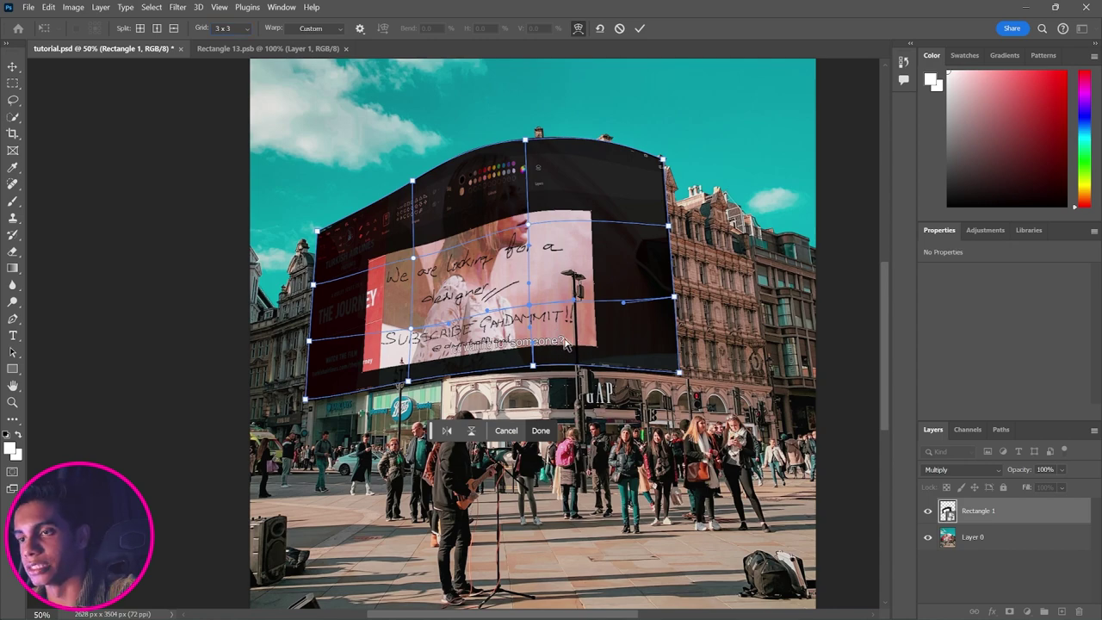
left_click(13, 67)
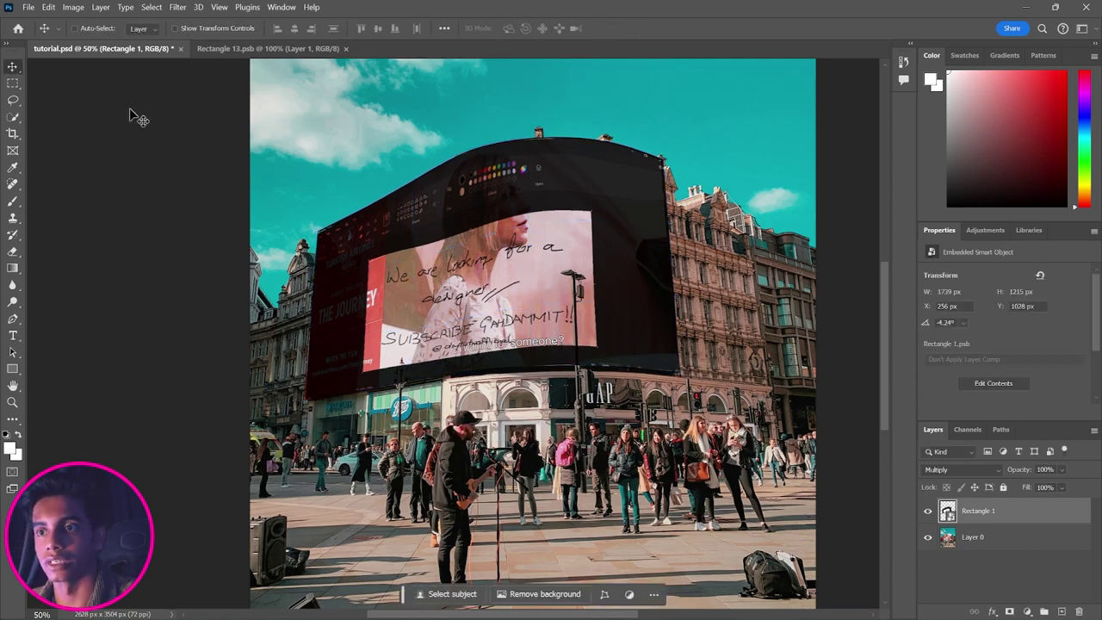
Step: Warp the smart object's lower-left corner and adjacent bottom-edge handle to match the billboard's lower edge, and apply the warp
key("z")
left_click(510, 200)
left_click(512, 203)
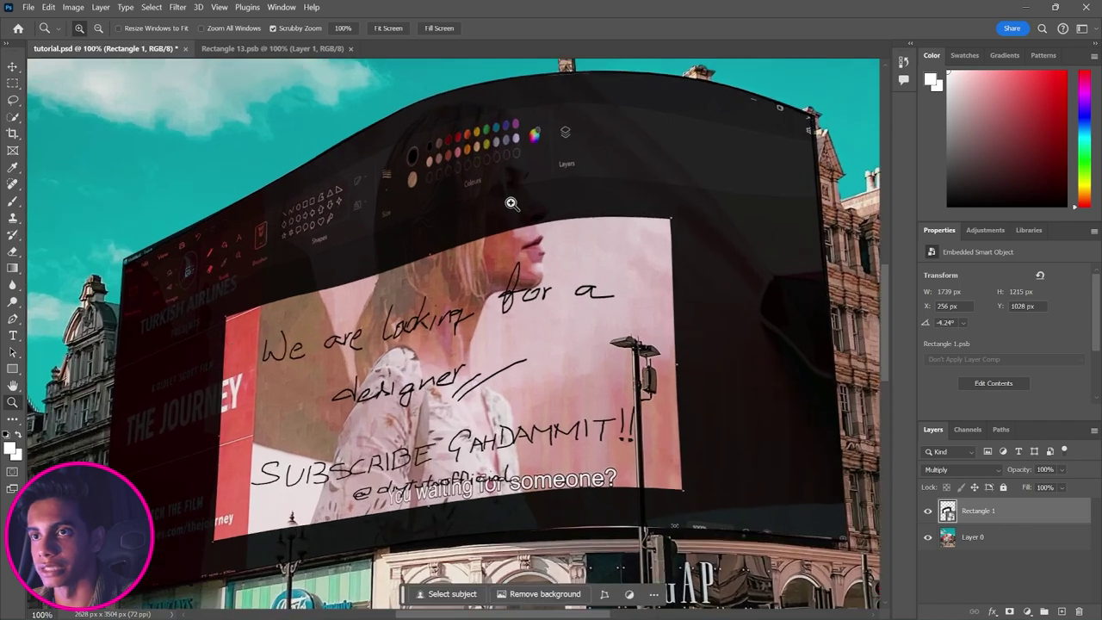
left_click(512, 203, "alt")
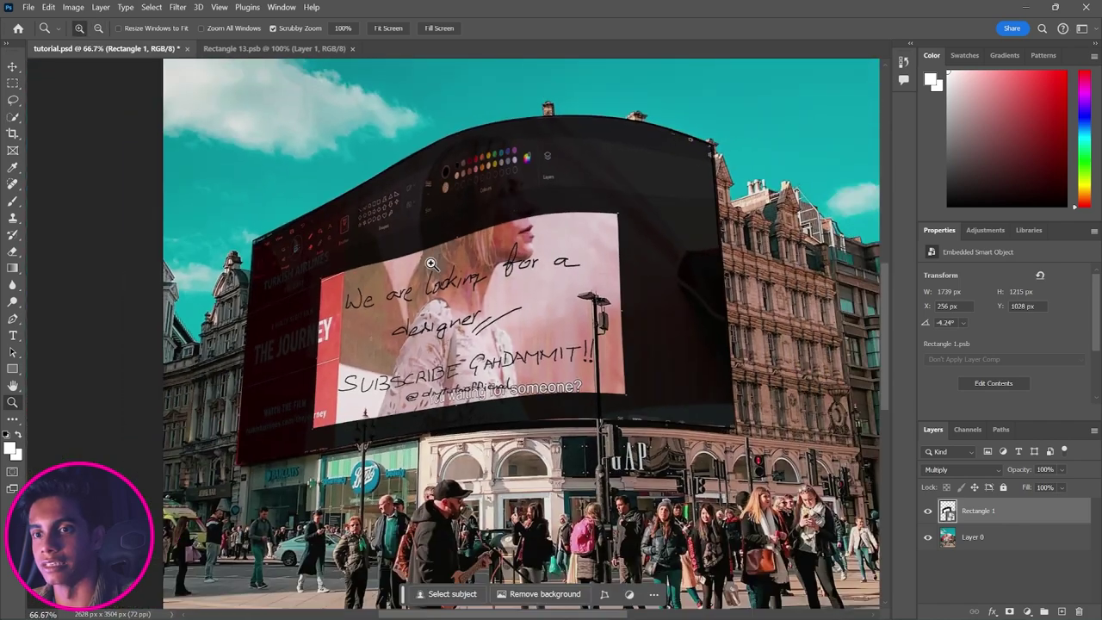
left_click(244, 463)
left_click(244, 462)
key("ctrl+t")
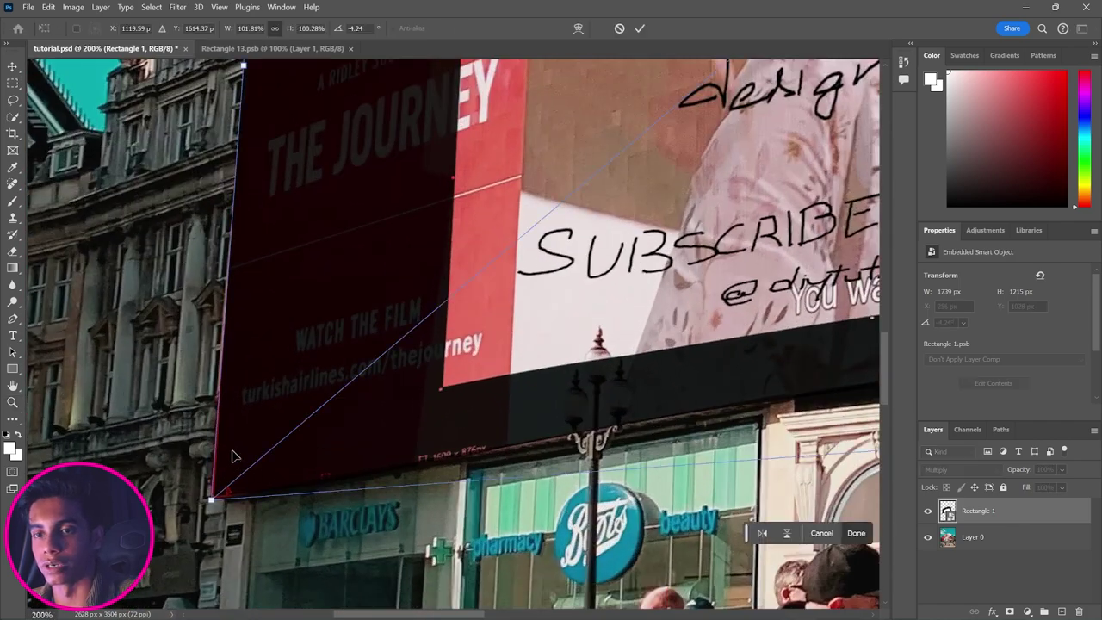
right_click(267, 154)
left_click(288, 294)
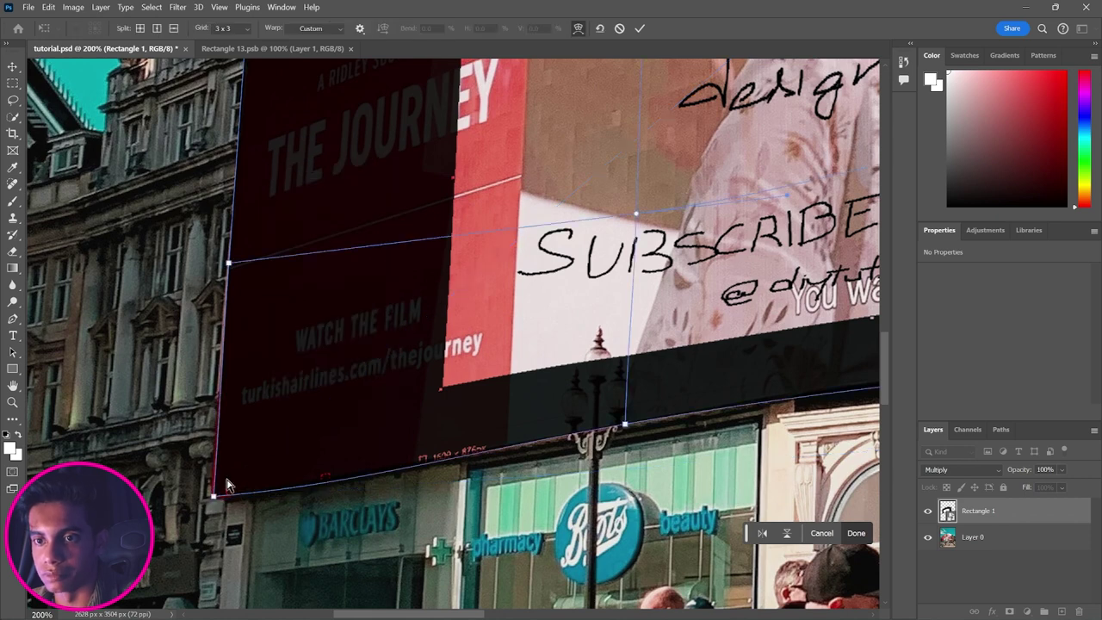
left_click(215, 497)
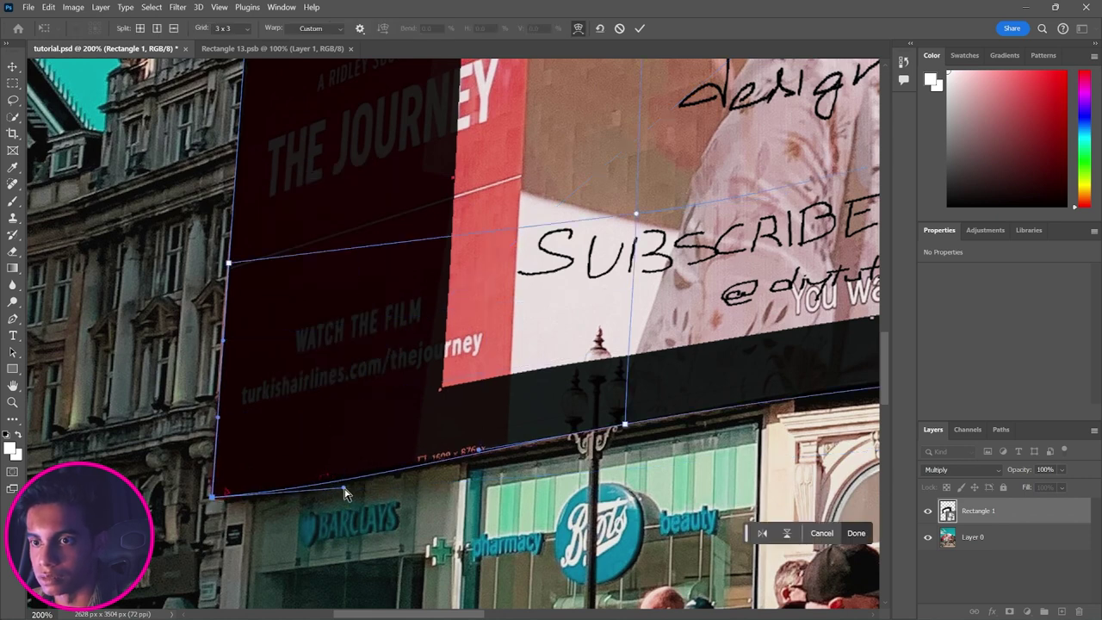
left_click_drag(344, 493, 360, 479)
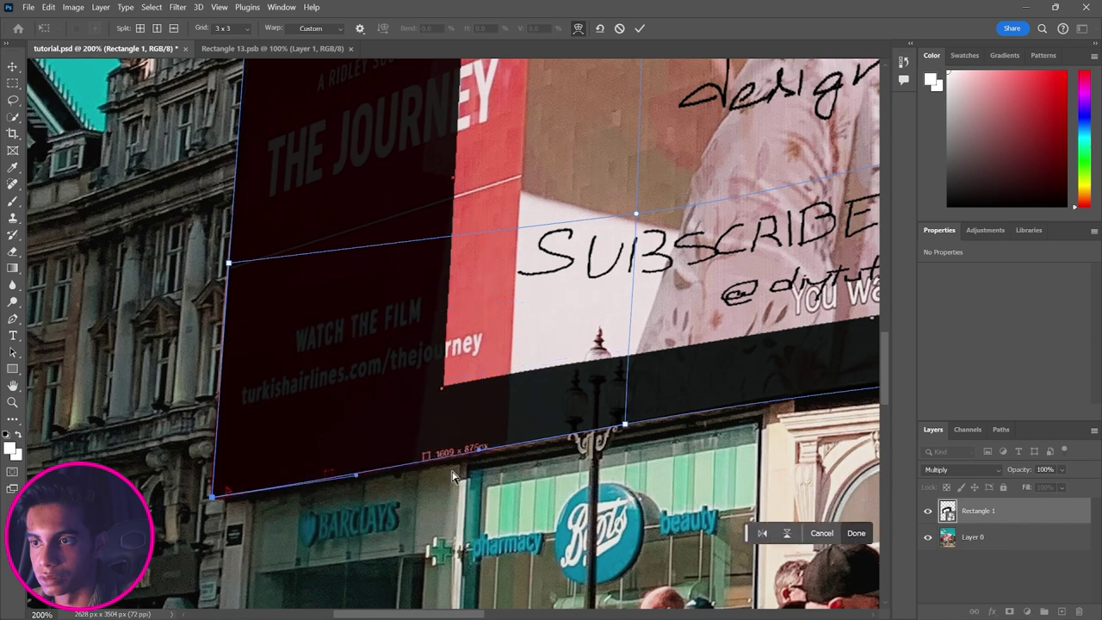
scroll(615, 427, "up", 10)
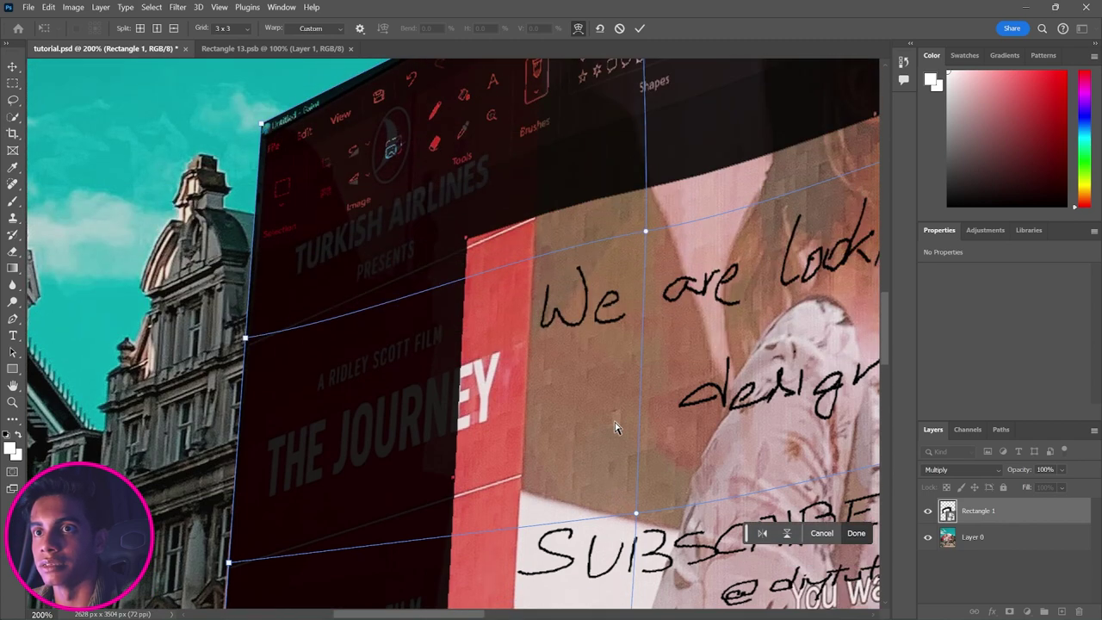
key("Return")
Step: Compare the upper-left corner with the photo beneath, then warp that corner and its top-edge handle onto the billboard's edge and apply
left_click_drag(607, 370, 521, 311)
left_click(522, 311)
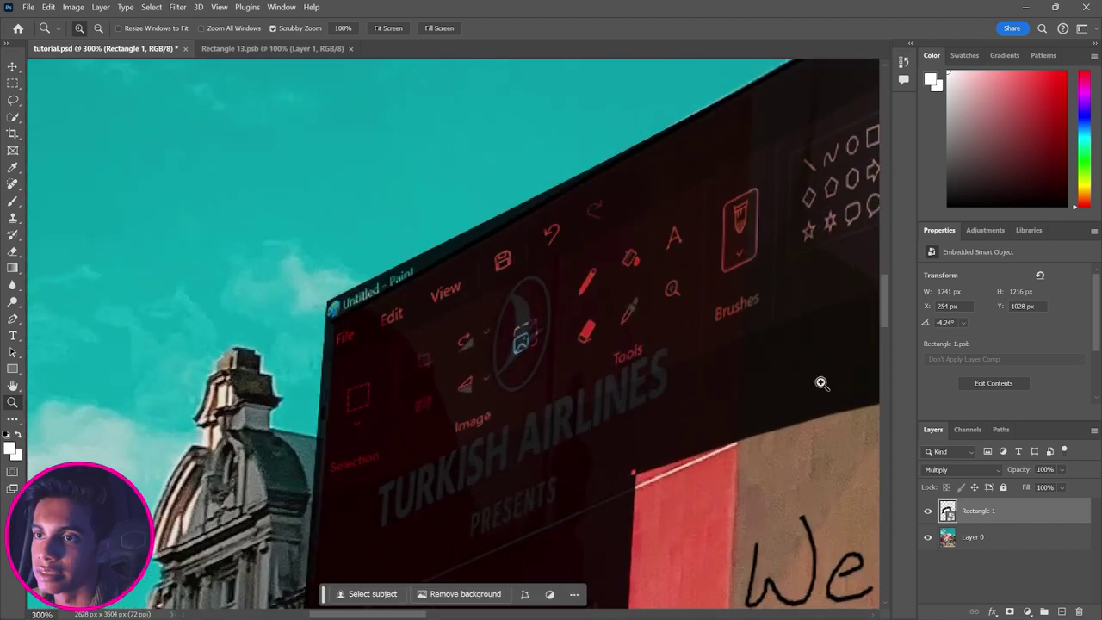
left_click(929, 512)
left_click(928, 512)
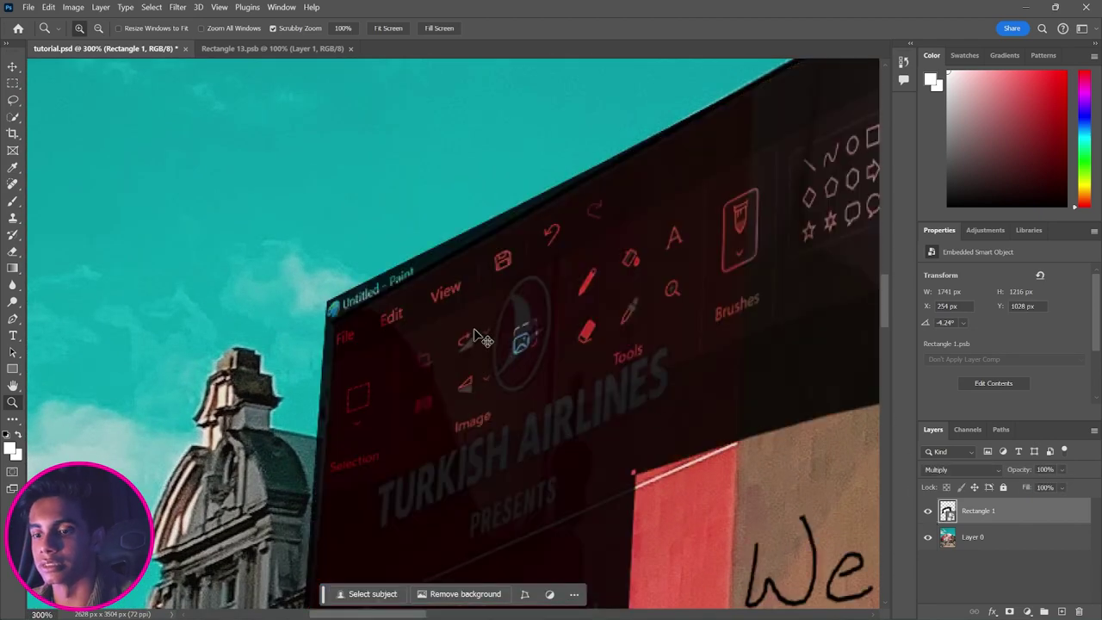
key("ctrl+t")
right_click(364, 300)
left_click(448, 441)
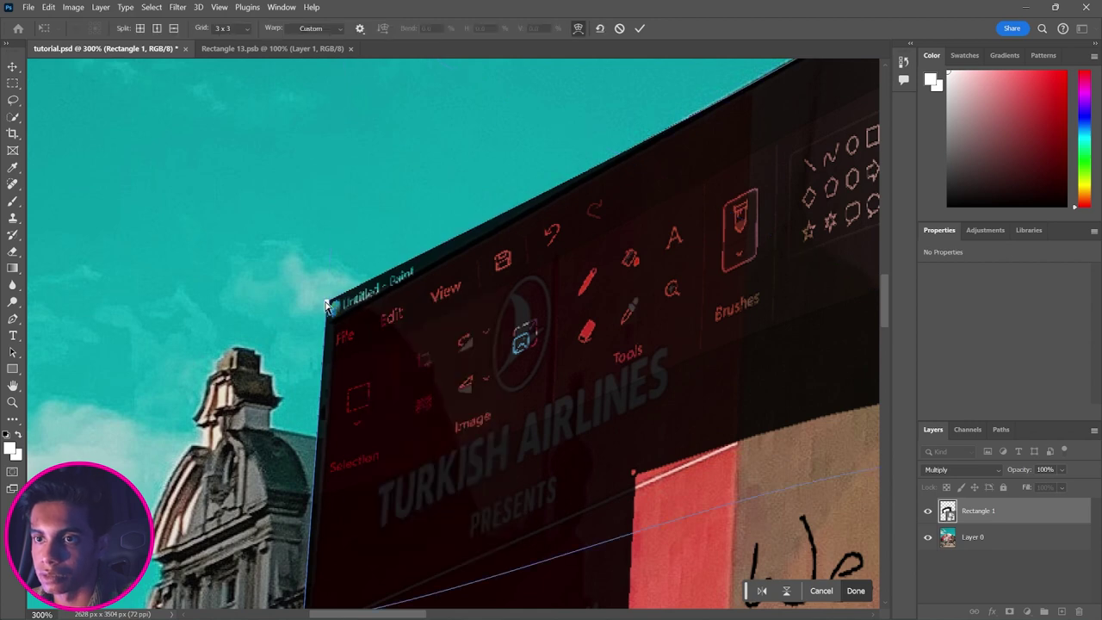
left_click_drag(342, 324, 334, 325)
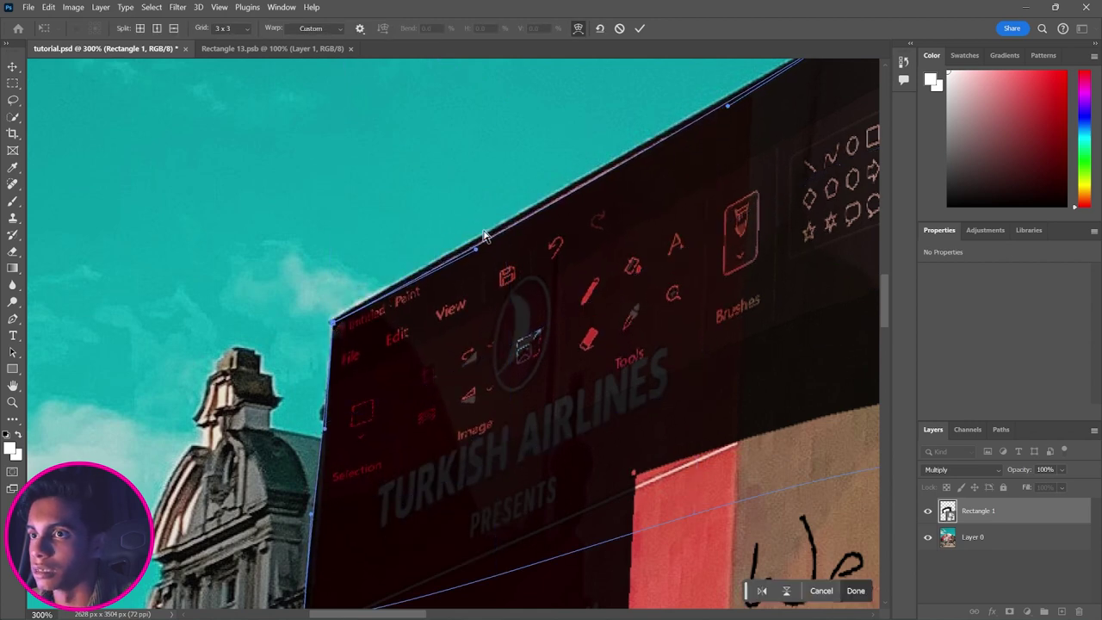
left_click_drag(475, 250, 473, 247)
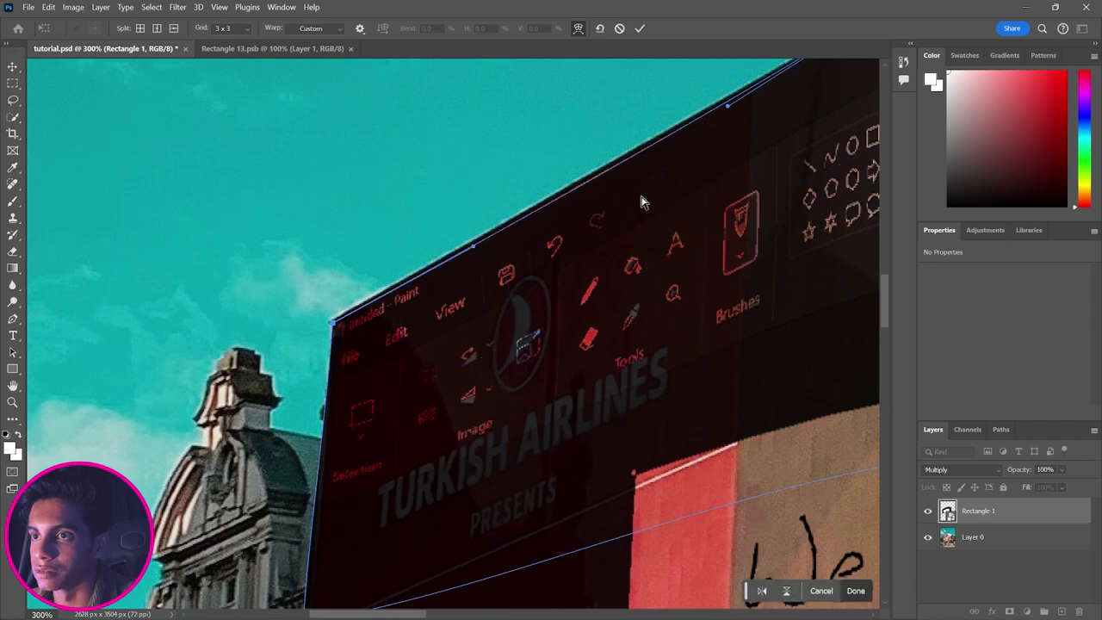
key("Return")
Step: Set the Rectangle 1 layer's blend mode to Normal
key("z")
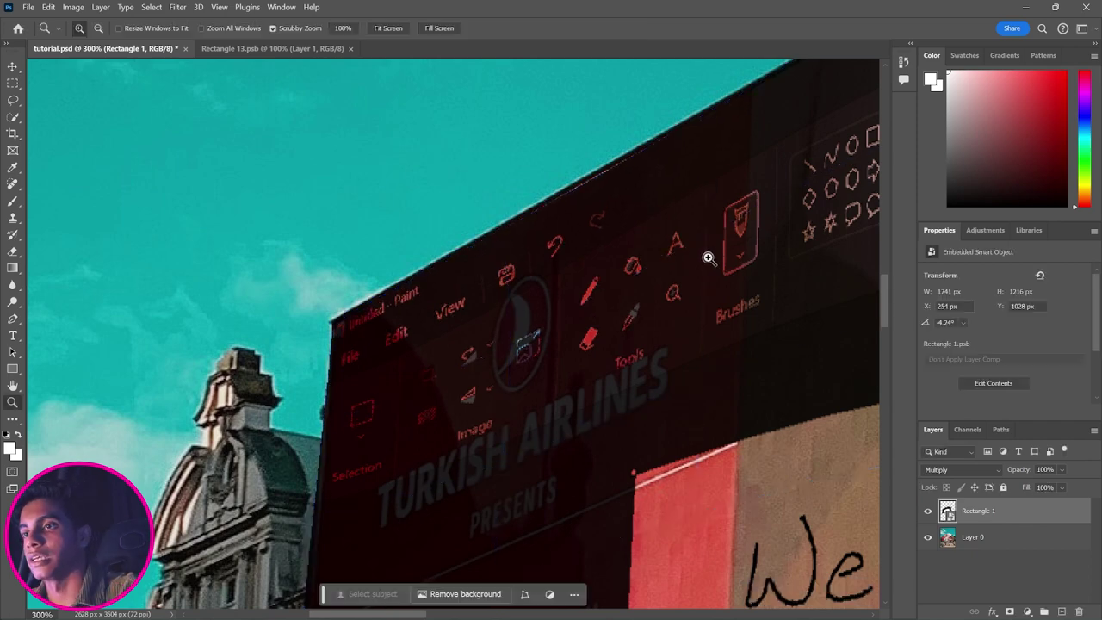
left_click(676, 288, "alt")
left_click(677, 288, "alt")
left_click(680, 289, "alt")
left_click(680, 290, "alt")
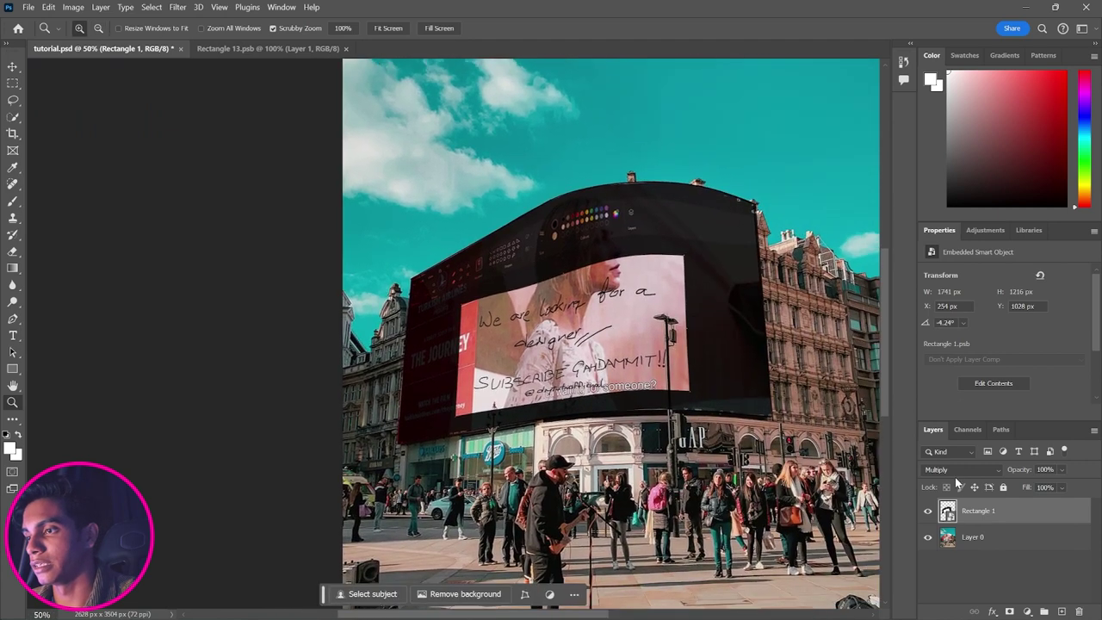
left_click(957, 472)
left_click(960, 263)
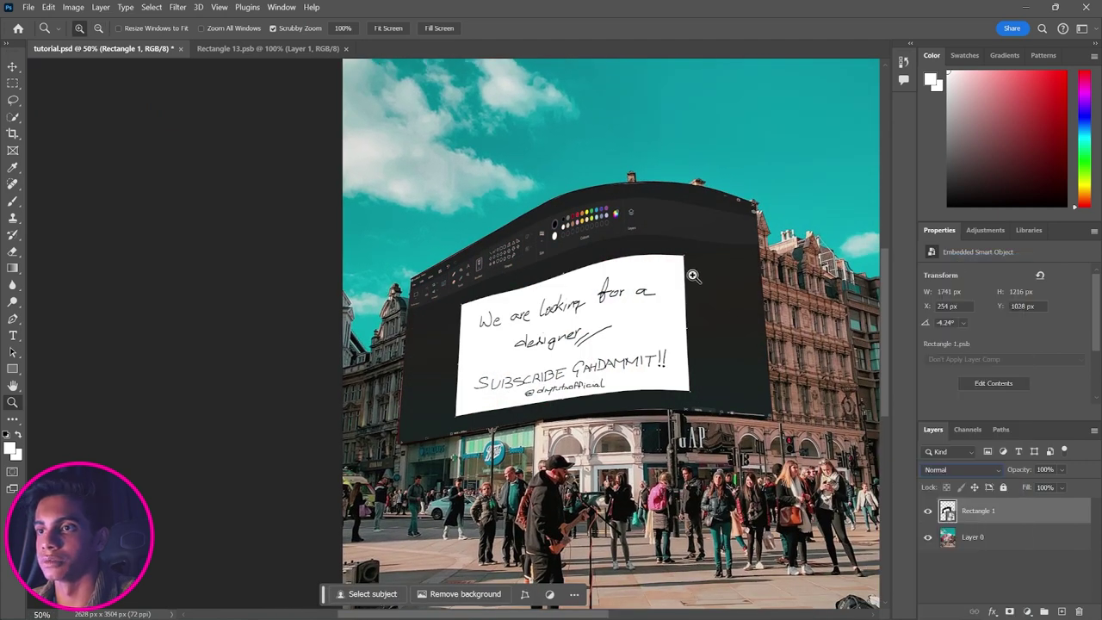
Step: Warp the Rectangle 1 smart object by nudging the grid line between its two upper interior points upward
key("ctrl+t")
right_click(647, 276)
left_click(665, 360)
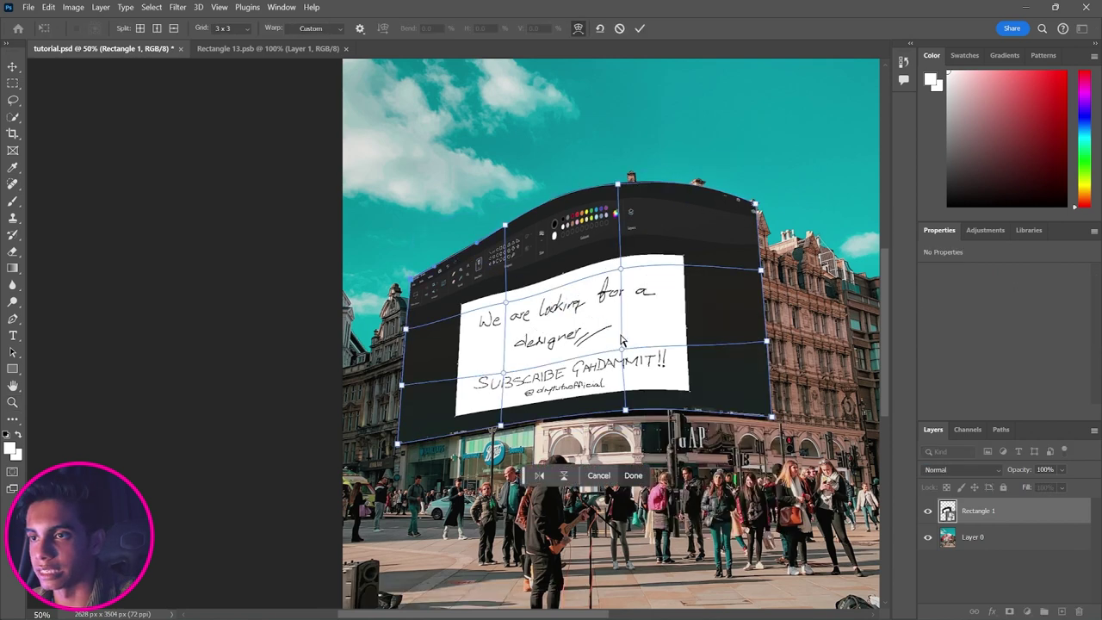
left_click(582, 279)
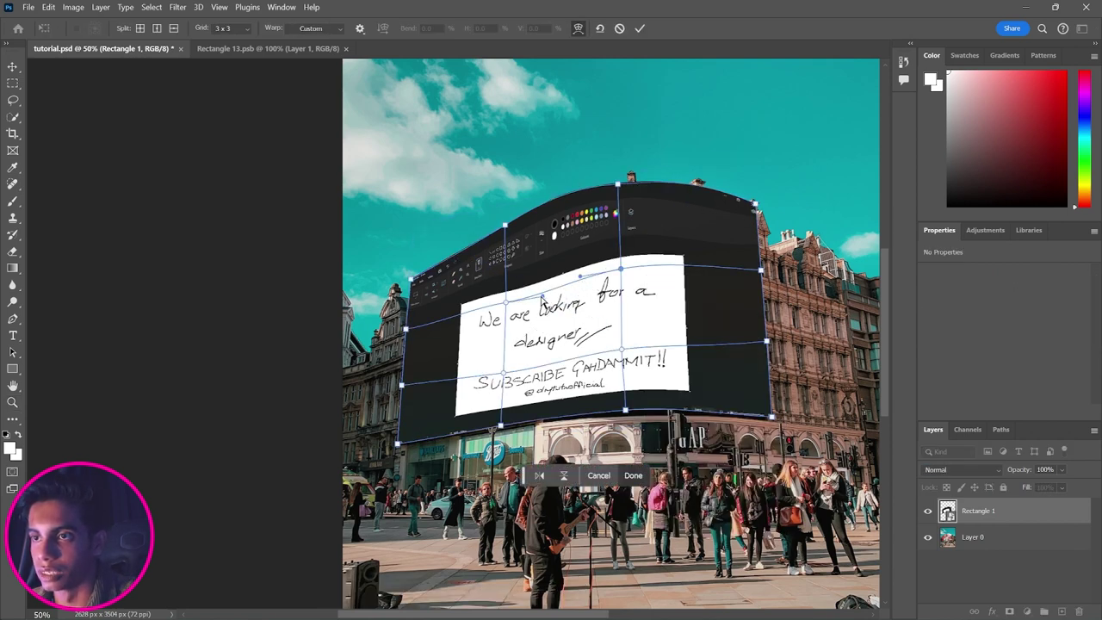
left_click_drag(542, 298, 543, 291)
Step: Raise the two lower interior warp points, adjust the upper-left interior point to follow the billboard's curve, and apply the warp
left_click(570, 360)
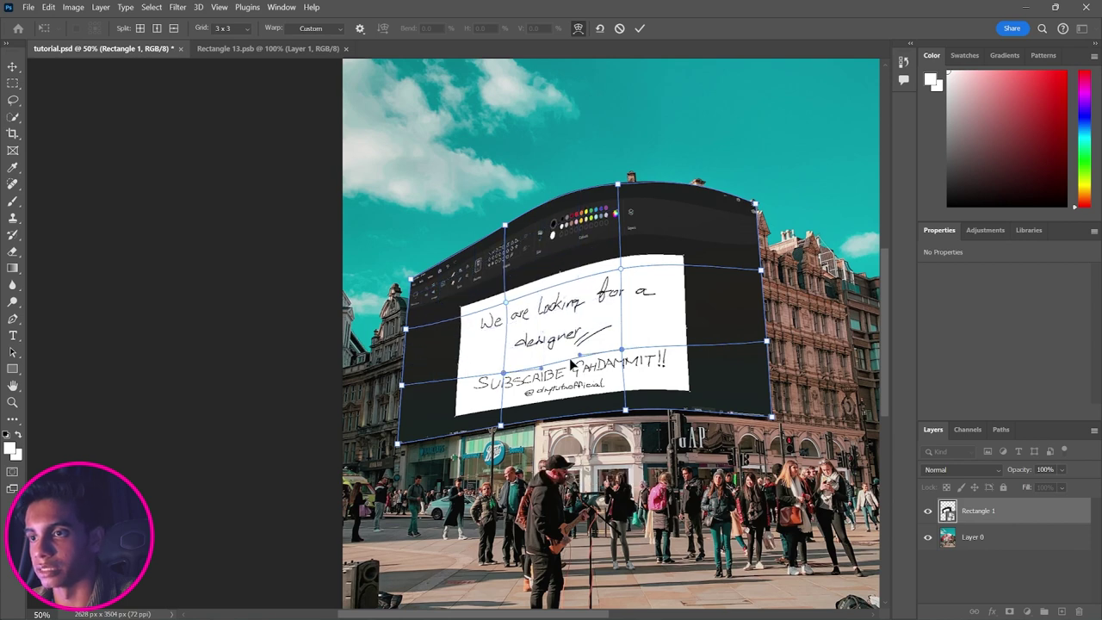
left_click_drag(570, 360, 623, 341)
key("ctrl+z")
left_click(623, 347)
left_click_drag(503, 372, 533, 361)
left_click_drag(766, 341, 714, 336)
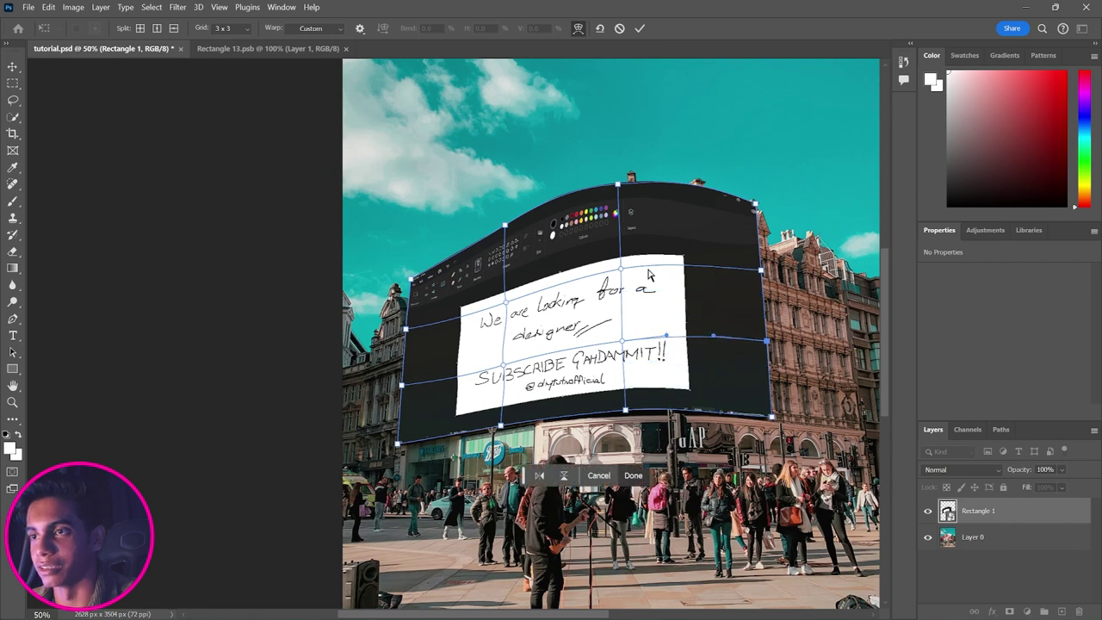
left_click_drag(506, 305, 505, 281)
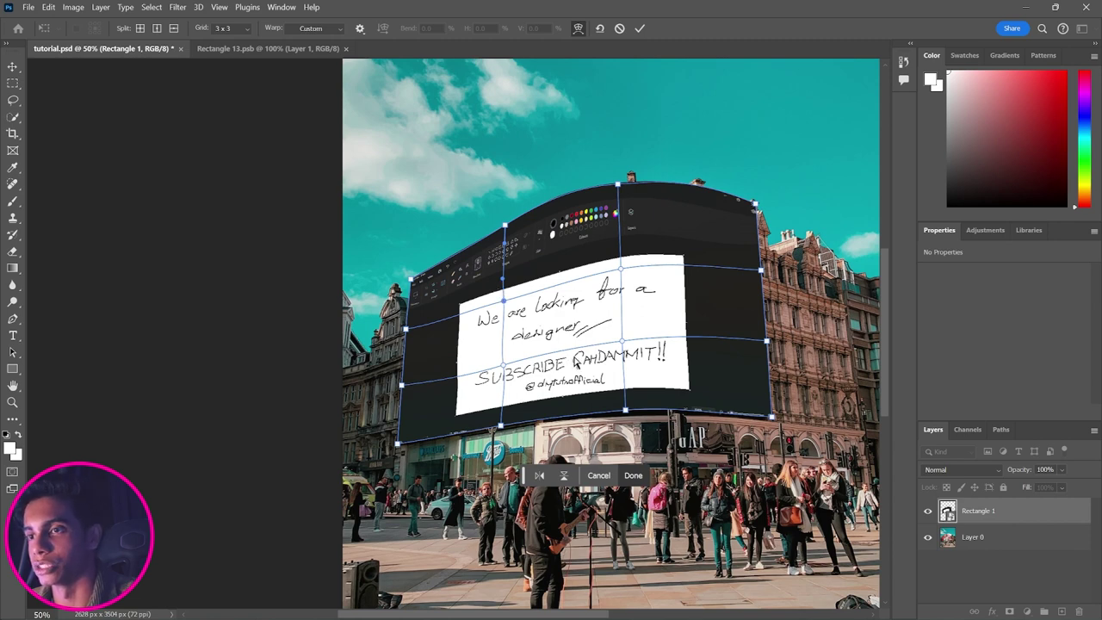
key("Return")
Step: Examine the warped artwork's fit against the original billboard by temporarily hiding the Rectangle 1 layer
key("z")
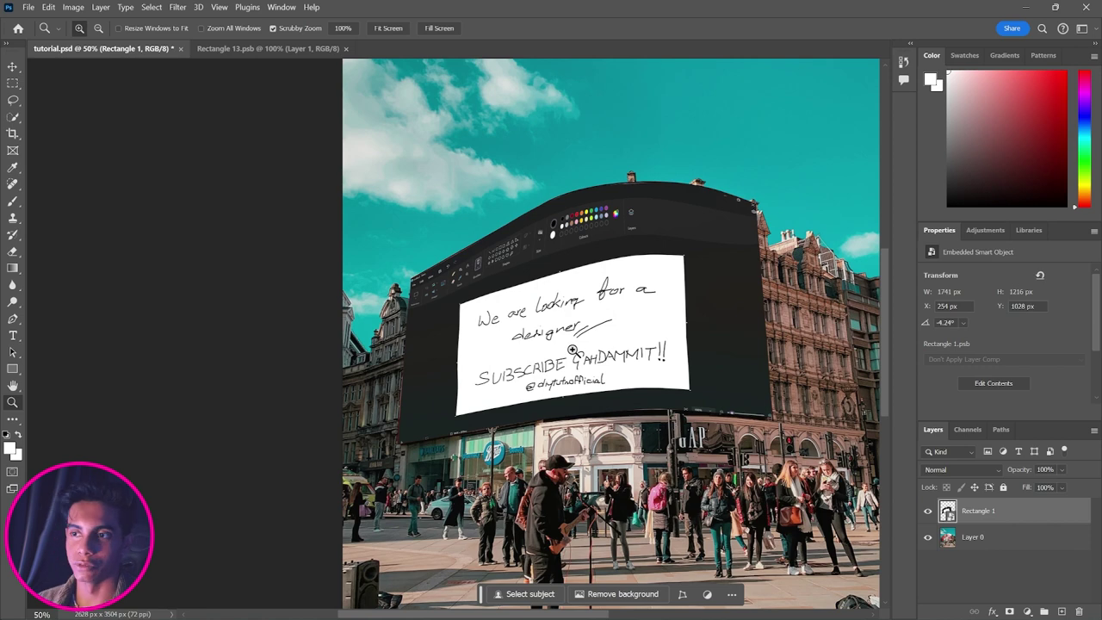
left_click(577, 324, "alt")
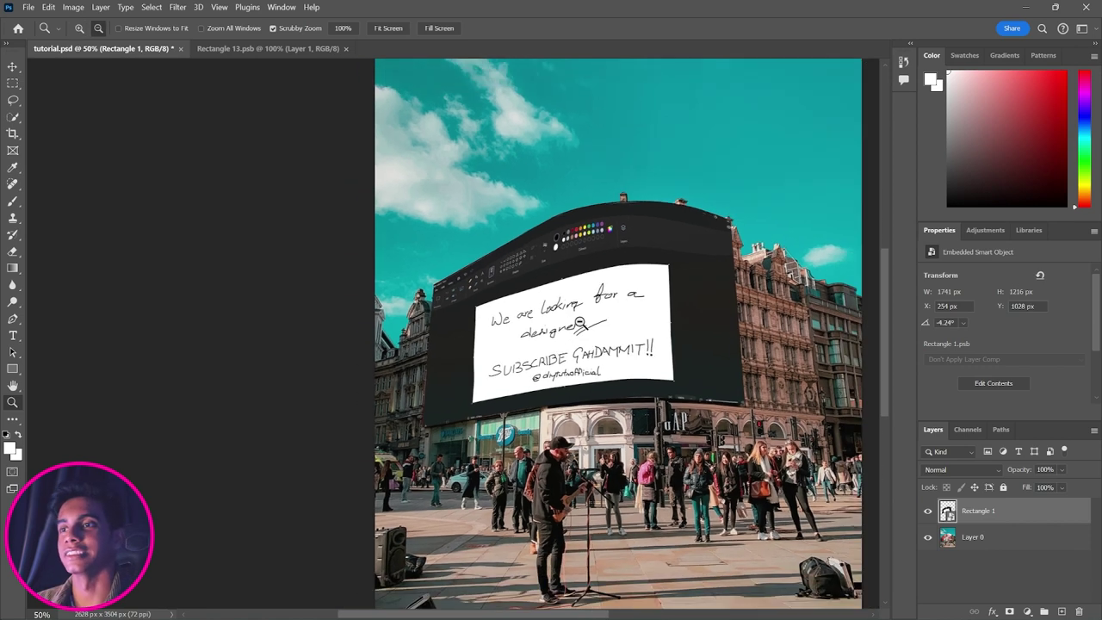
left_click_drag(583, 318, 646, 306)
left_click_drag(499, 350, 498, 350)
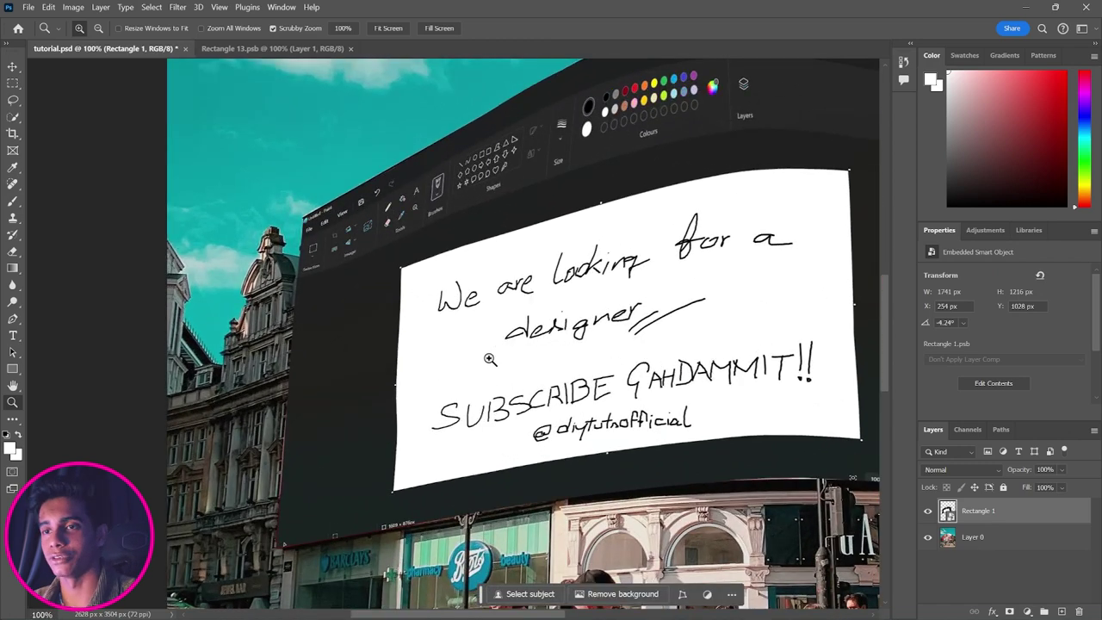
left_click(928, 512)
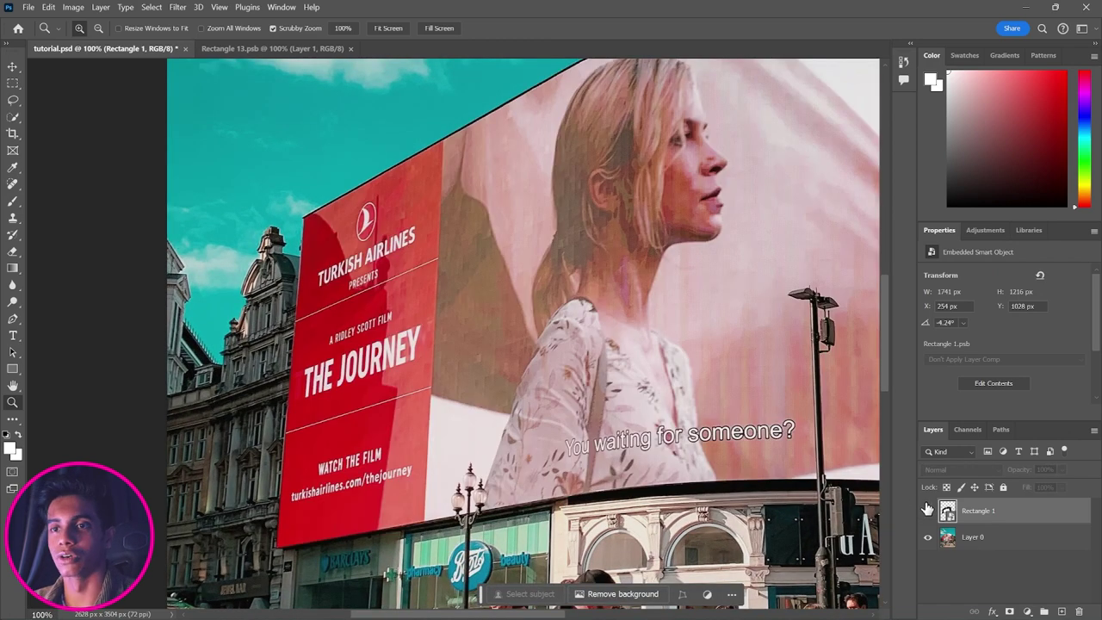
left_click(928, 512)
left_click(609, 352, "alt")
left_click(609, 353, "alt")
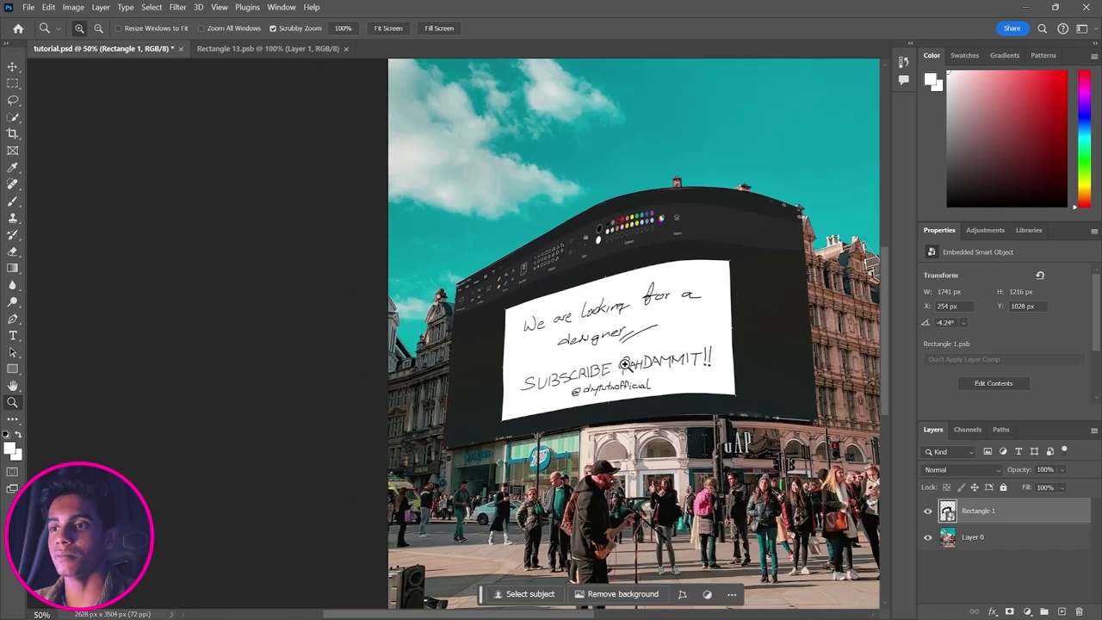
left_click_drag(618, 359, 532, 309)
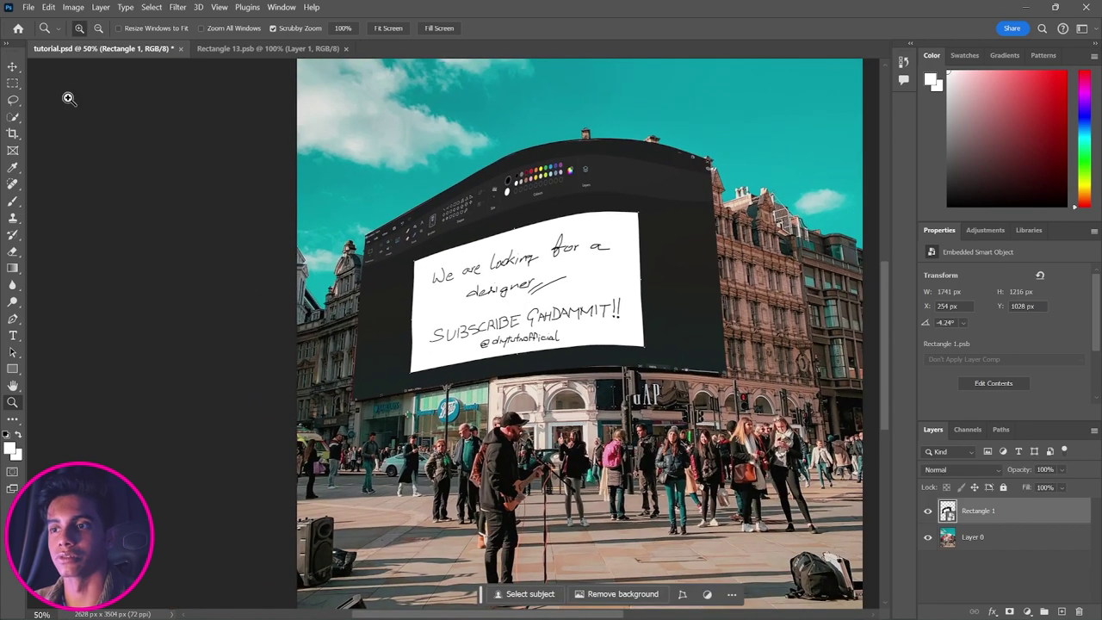
Step: Load the outline of the Rectangle 1 smart object as a selection
left_click(12, 83)
right_click(490, 279)
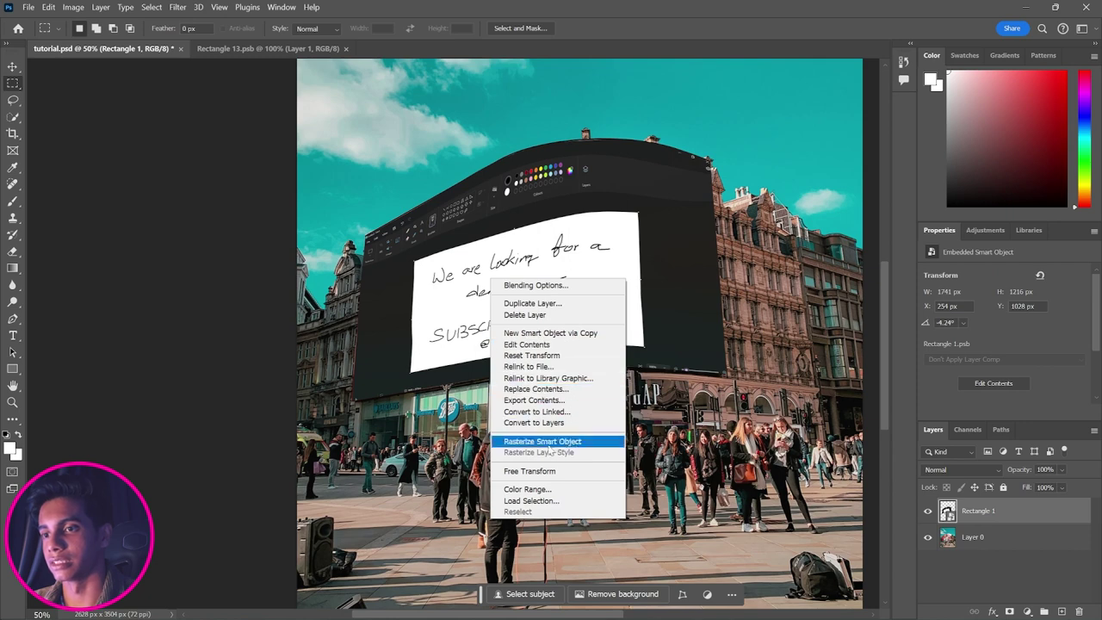
left_click(989, 512)
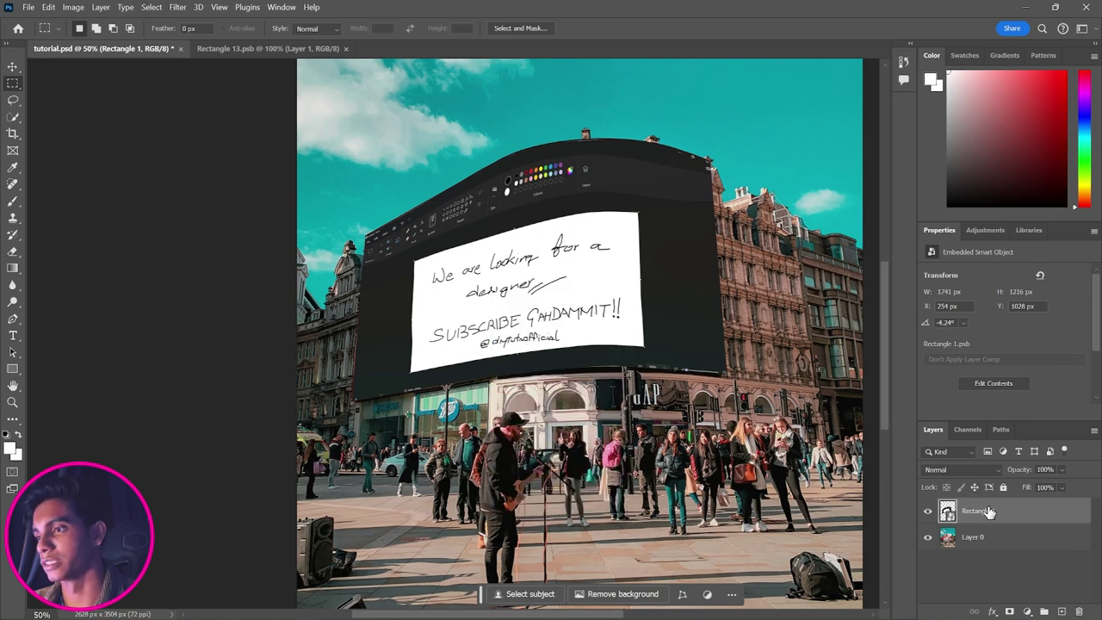
right_click(585, 284)
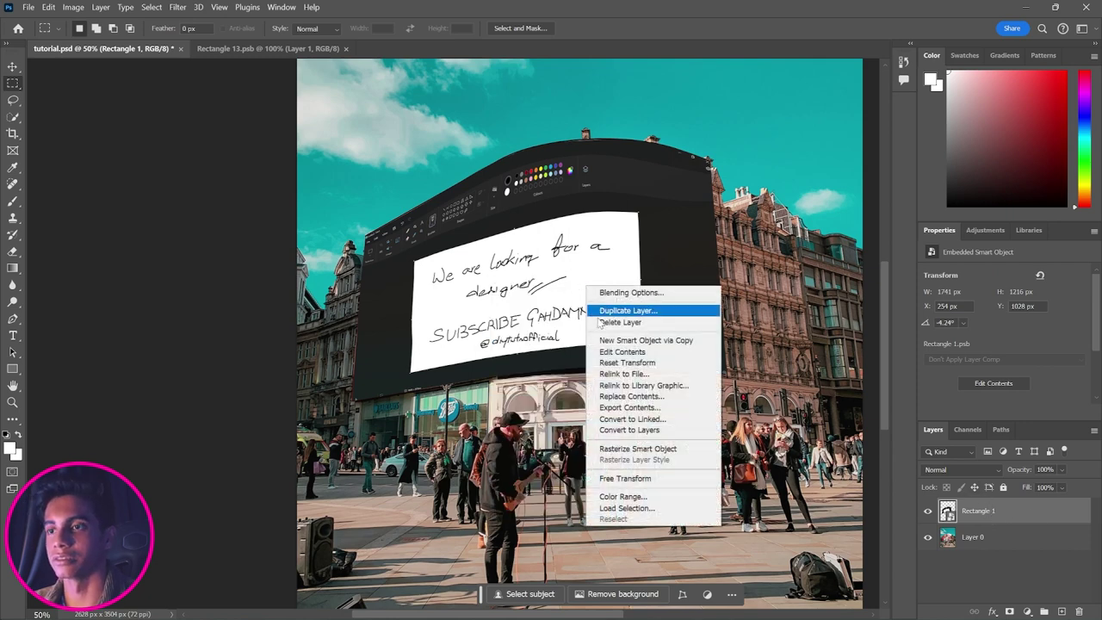
left_click(627, 508)
left_click(232, 205)
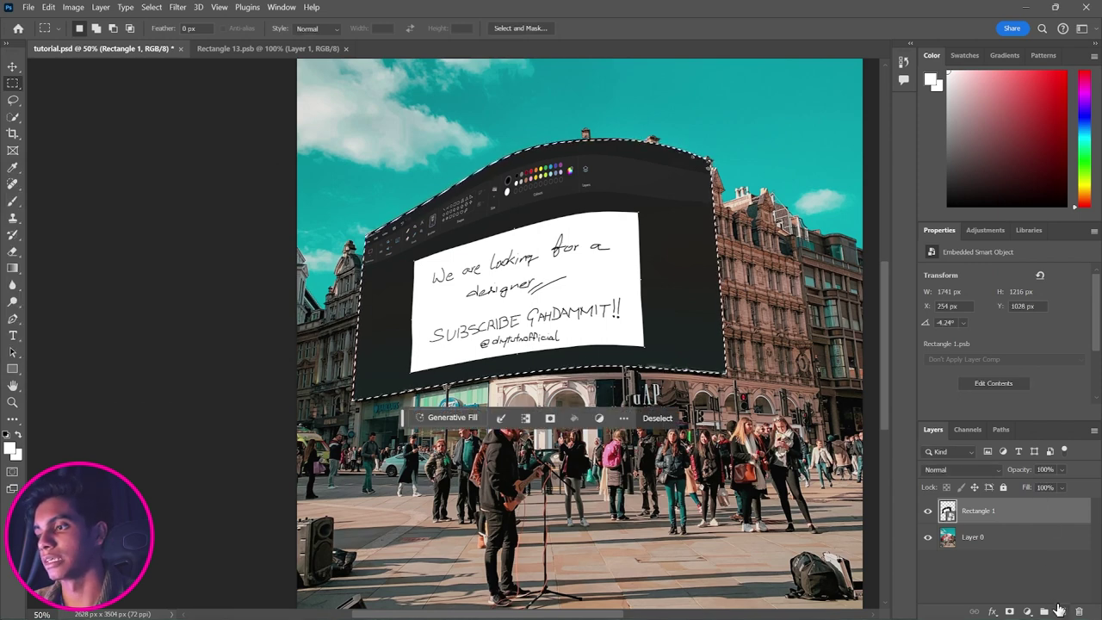
left_click(1060, 611)
right_click(451, 314)
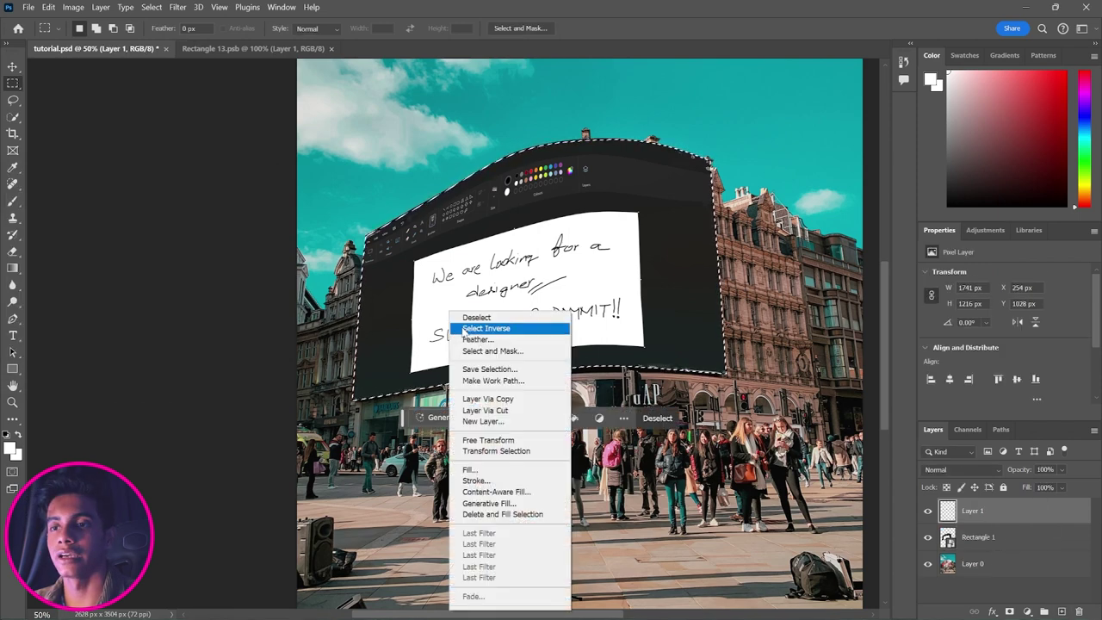
left_click(472, 469)
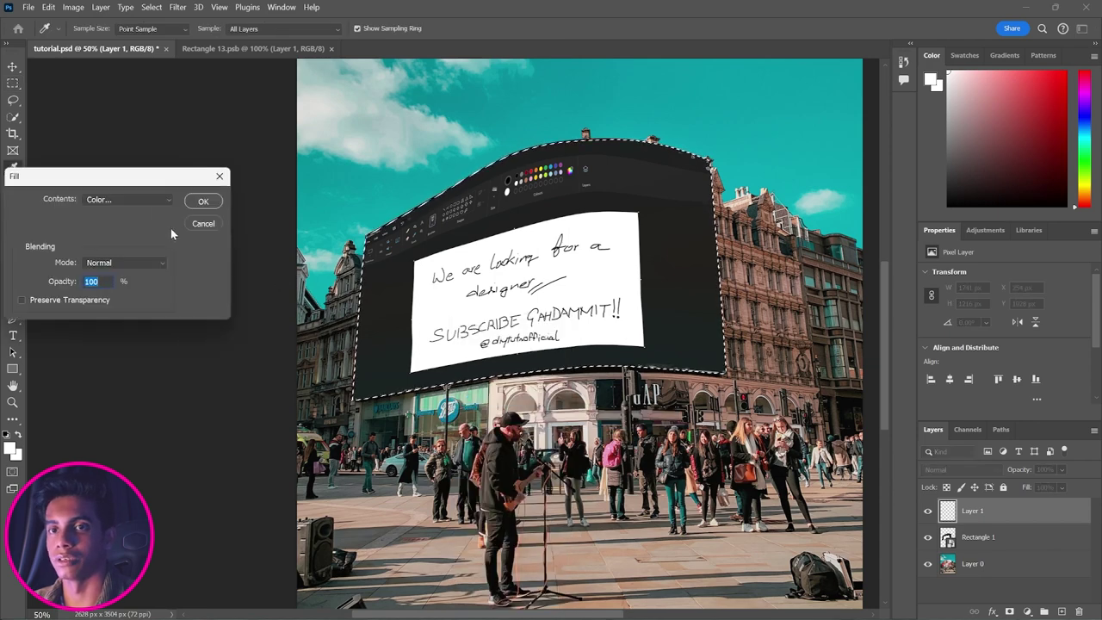
left_click(138, 199)
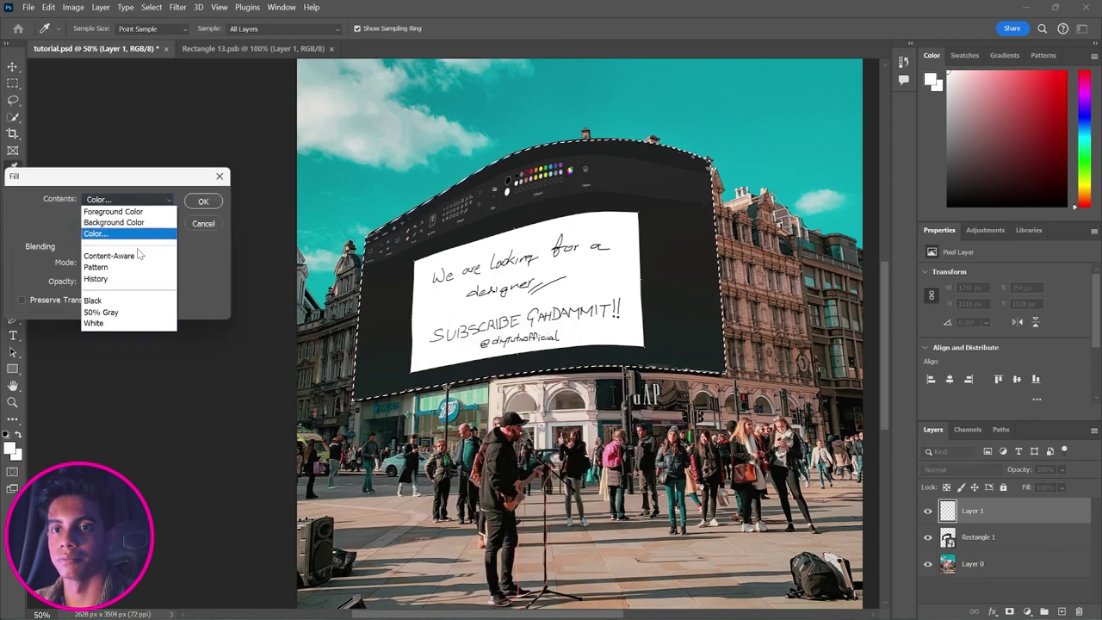
left_click(138, 234)
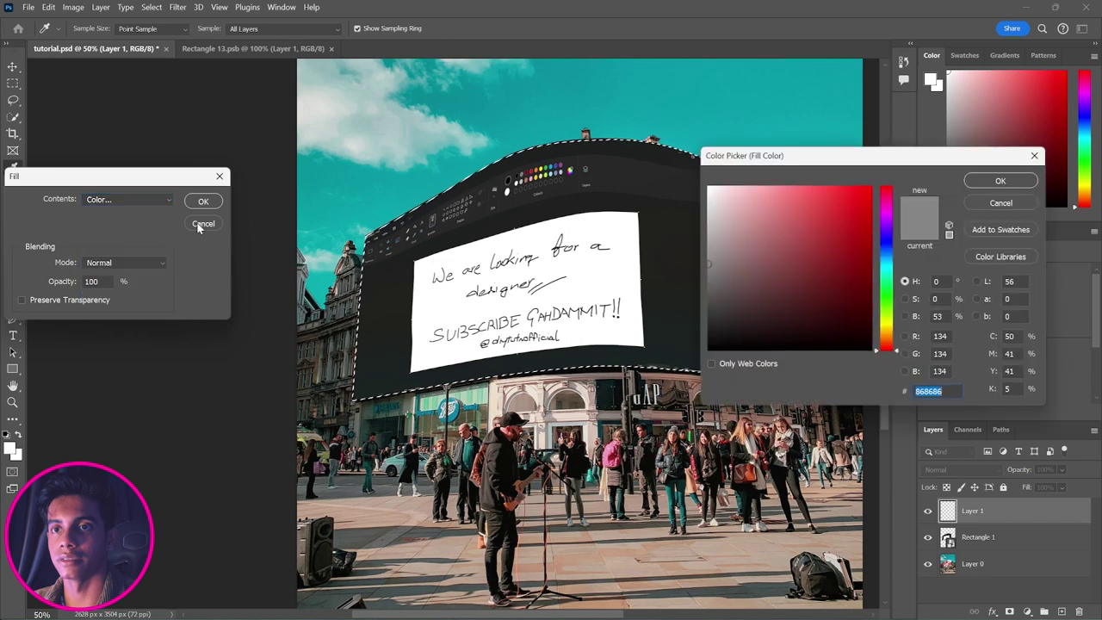
left_click(992, 200)
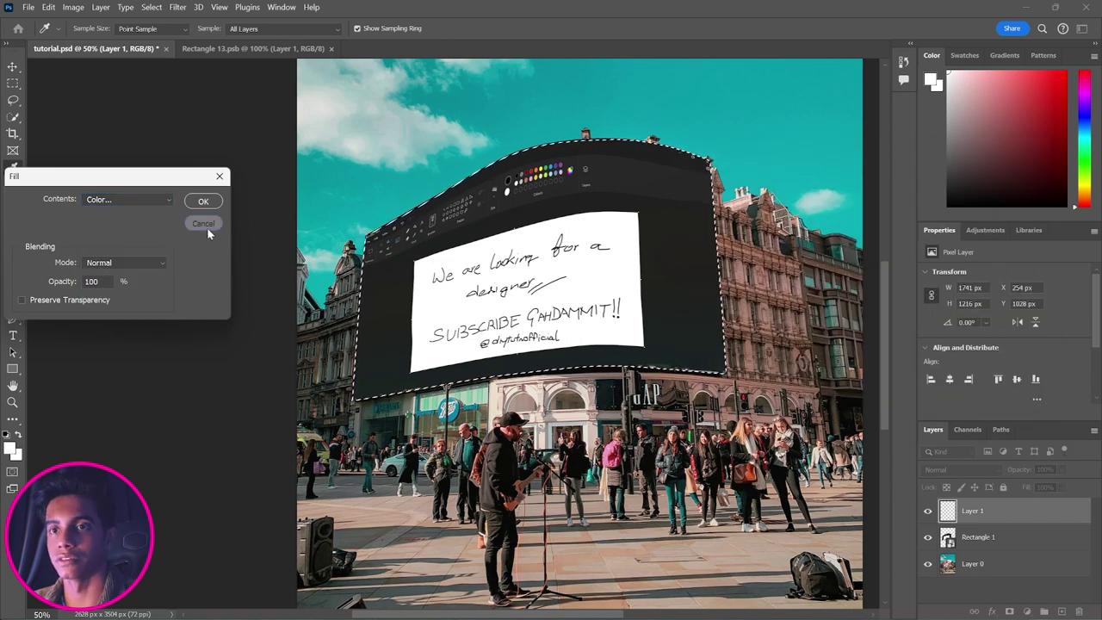
left_click(203, 223)
Step: Add a white-to-transparent Gradient Fill layer within the billboard selection, using the Linear style at 90° and 100% scale
left_click(1026, 612)
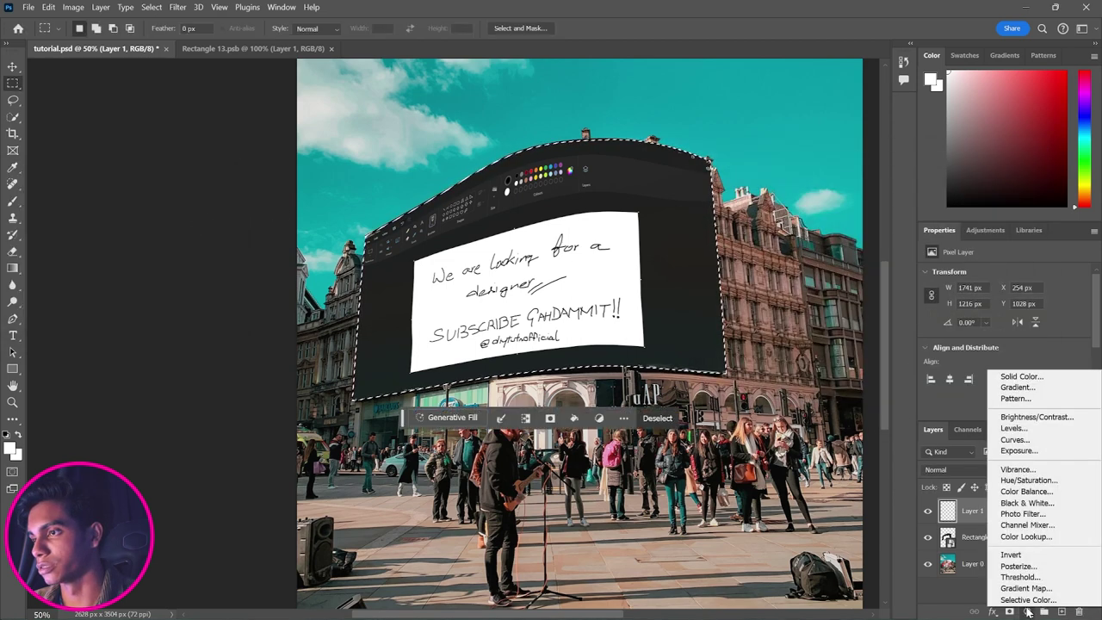
left_click(1023, 385)
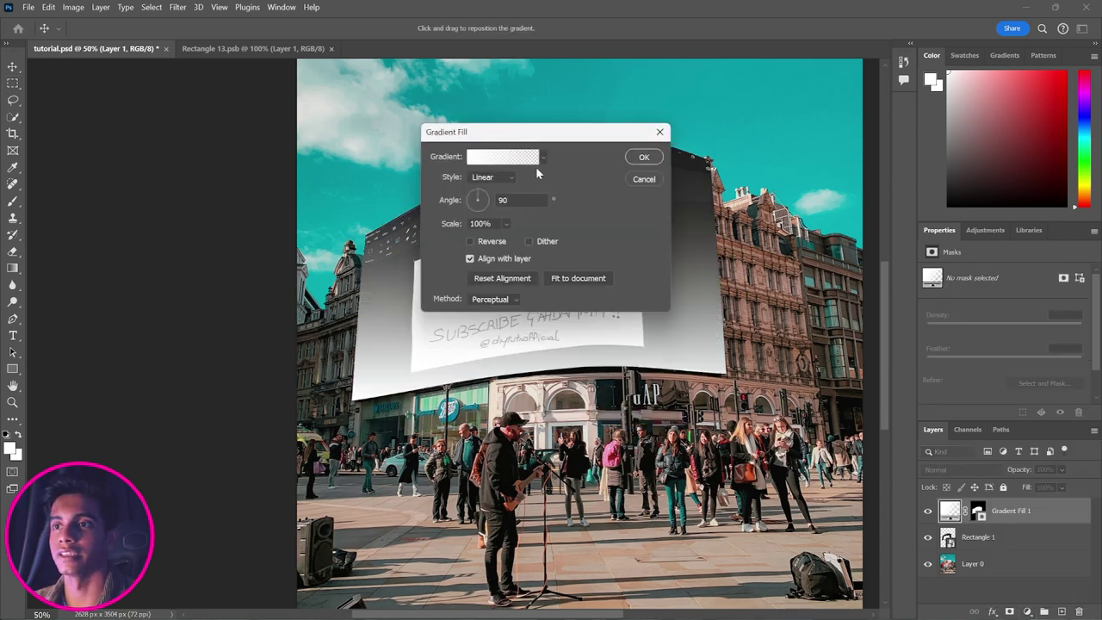
left_click(485, 161)
left_click(268, 194)
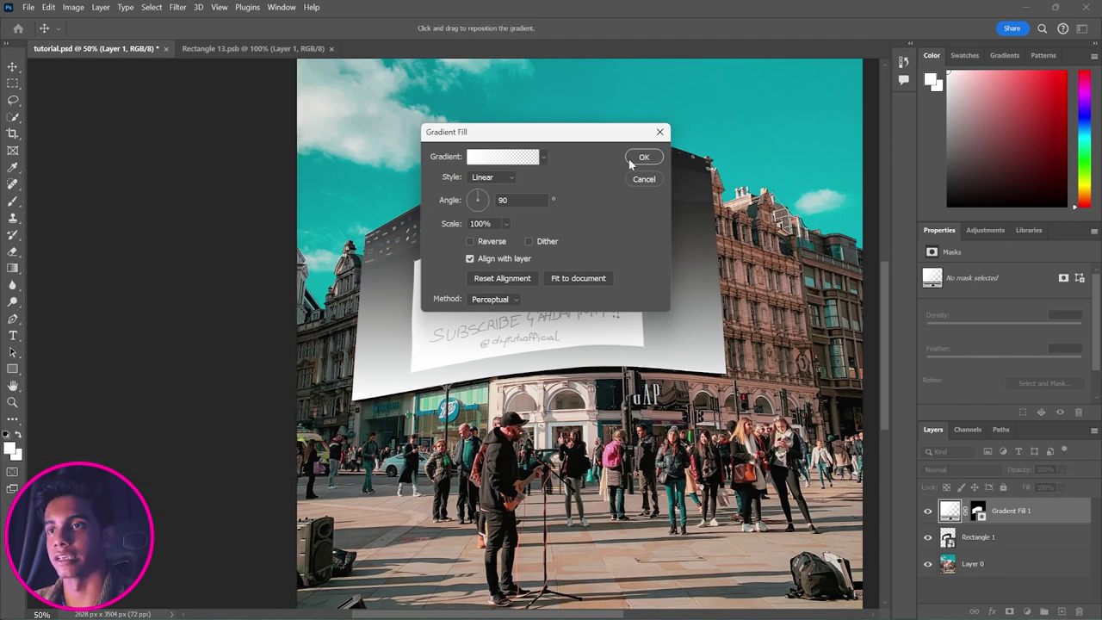
left_click(645, 159)
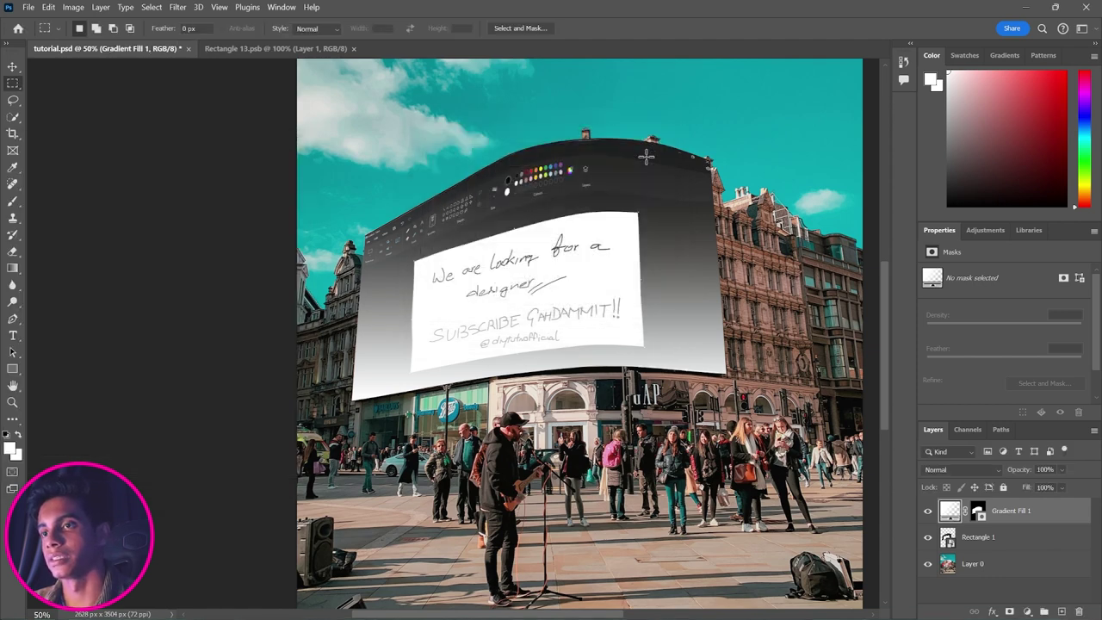
Step: Set the gradient fill layer's blend mode to Subtract, its gradient angle to about -168° and its scale to 70%
left_click(952, 466)
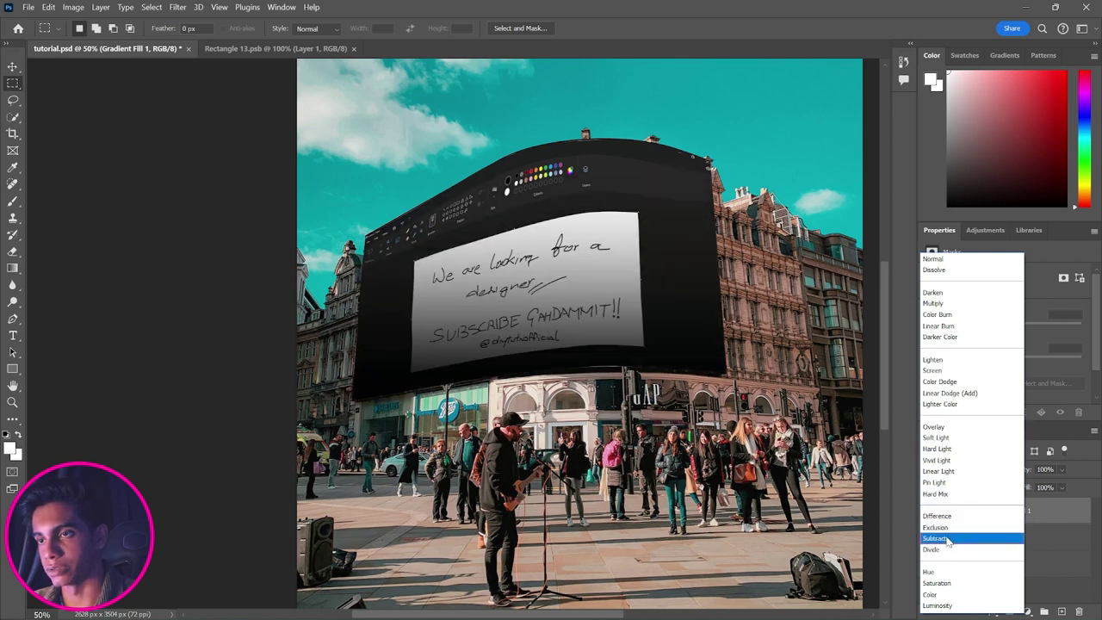
left_click(948, 540)
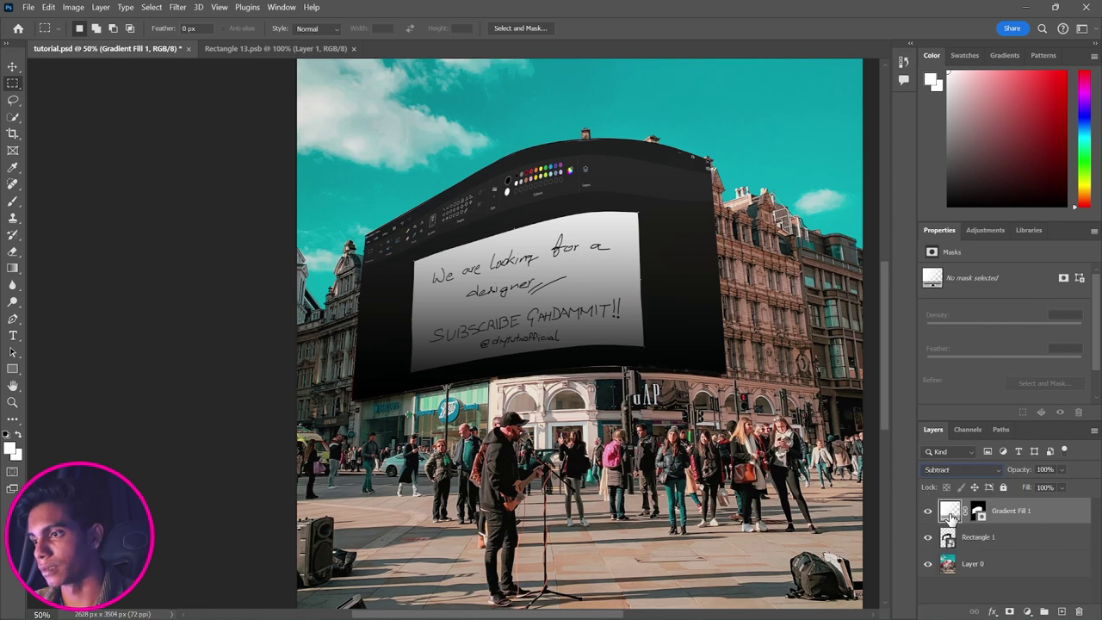
double_click(950, 512)
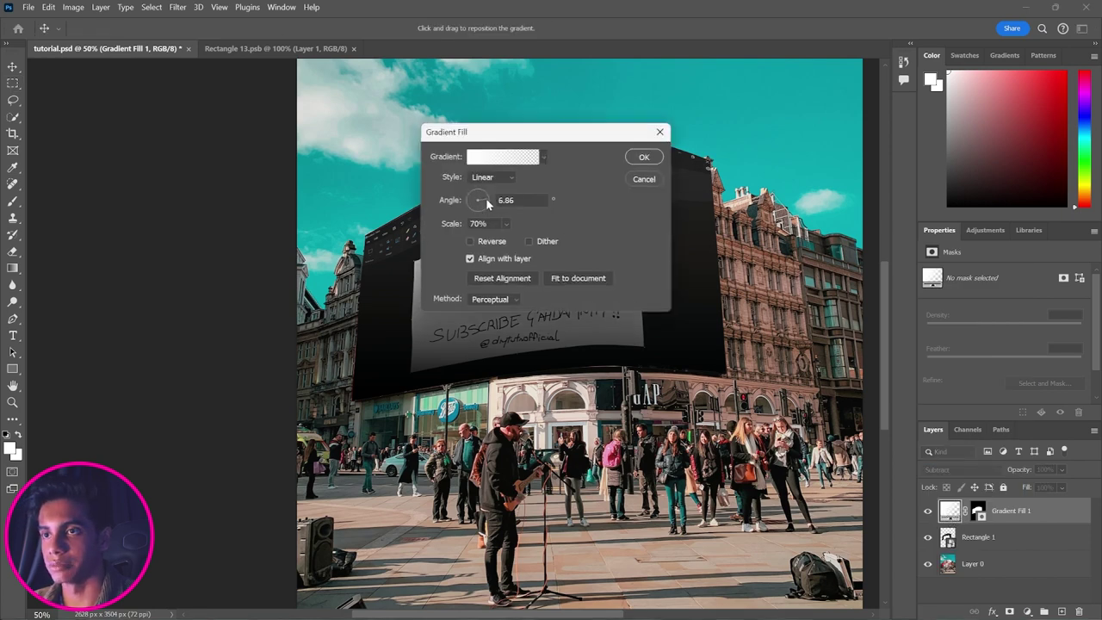
left_click_drag(485, 198, 477, 206)
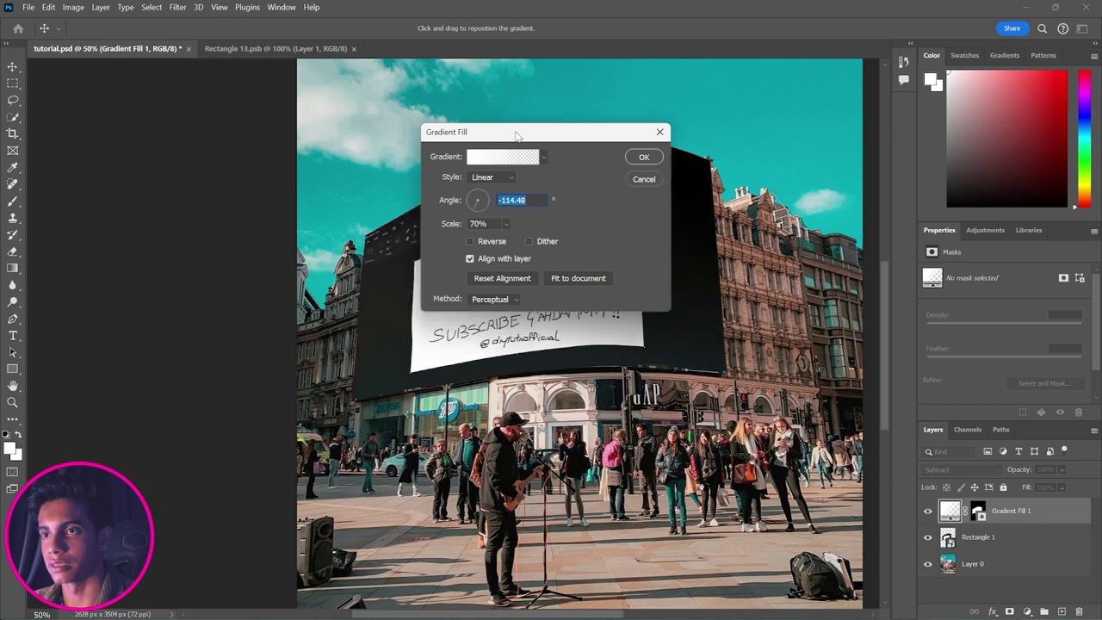
left_click_drag(517, 136, 764, 107)
left_click_drag(720, 175, 712, 179)
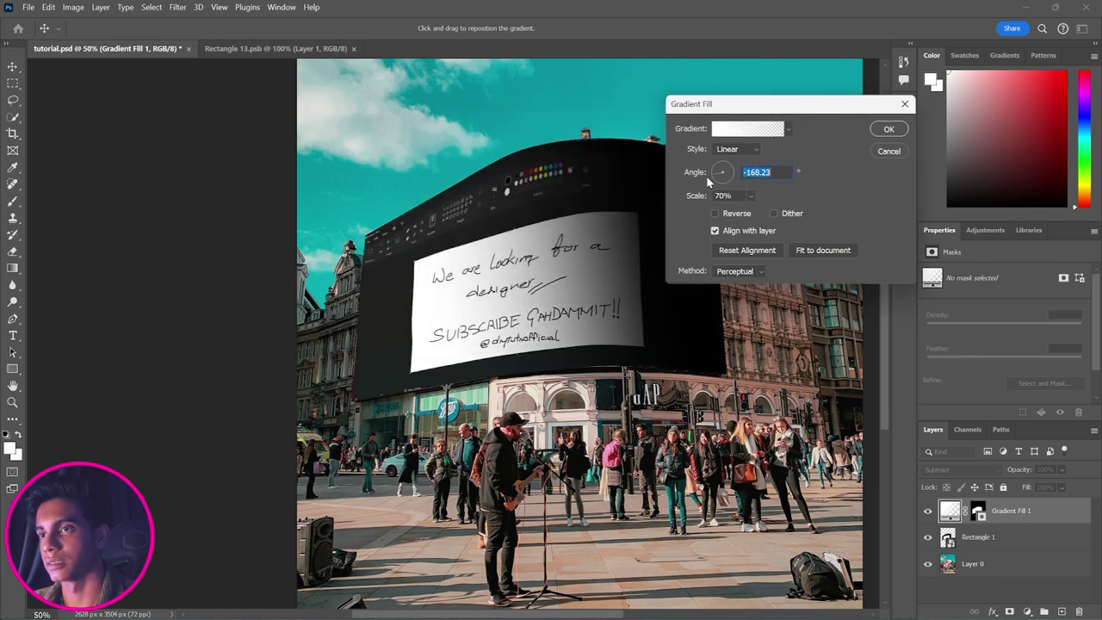
left_click(889, 130)
Step: Set the Gradient Fill 1 layer's blend mode to Normal and its opacity to 14%
left_click(960, 470)
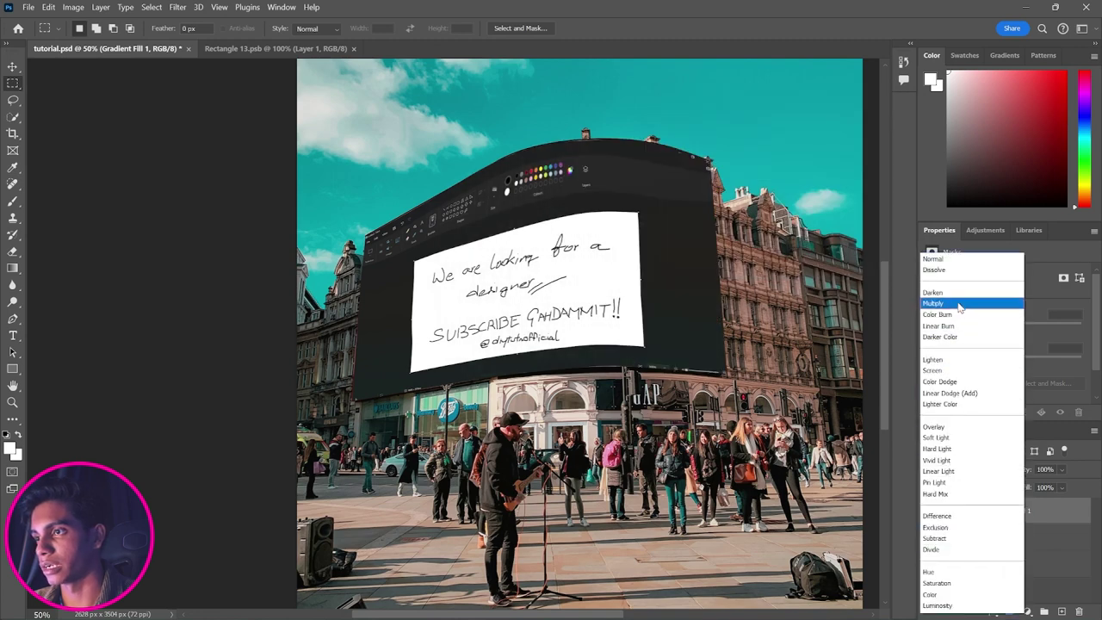
left_click(951, 263)
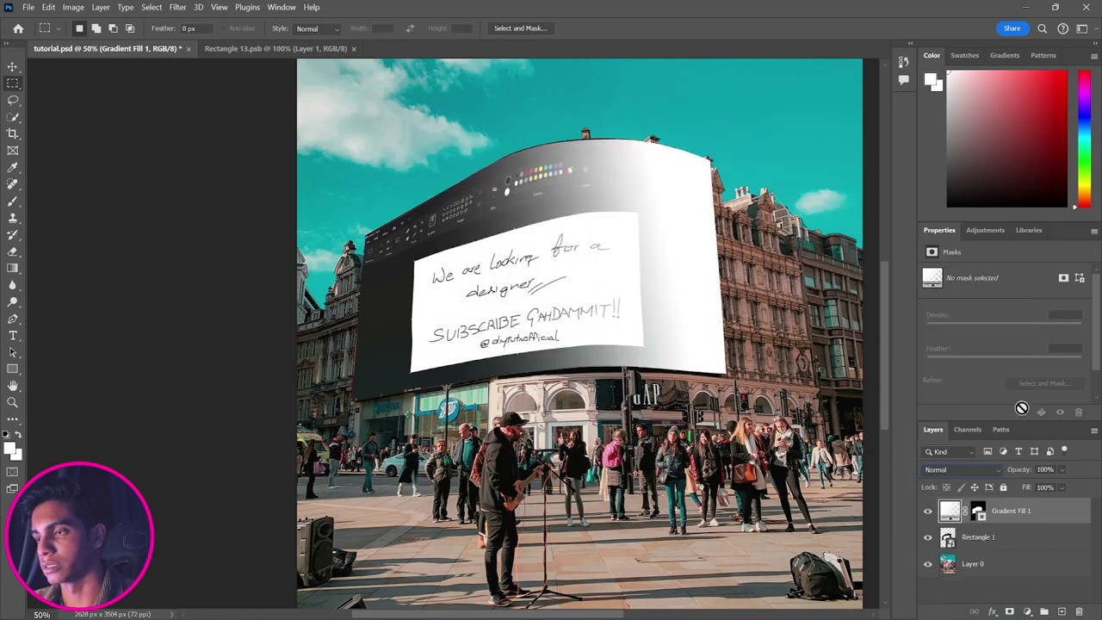
left_click(1058, 474)
left_click_drag(1066, 486, 1035, 488)
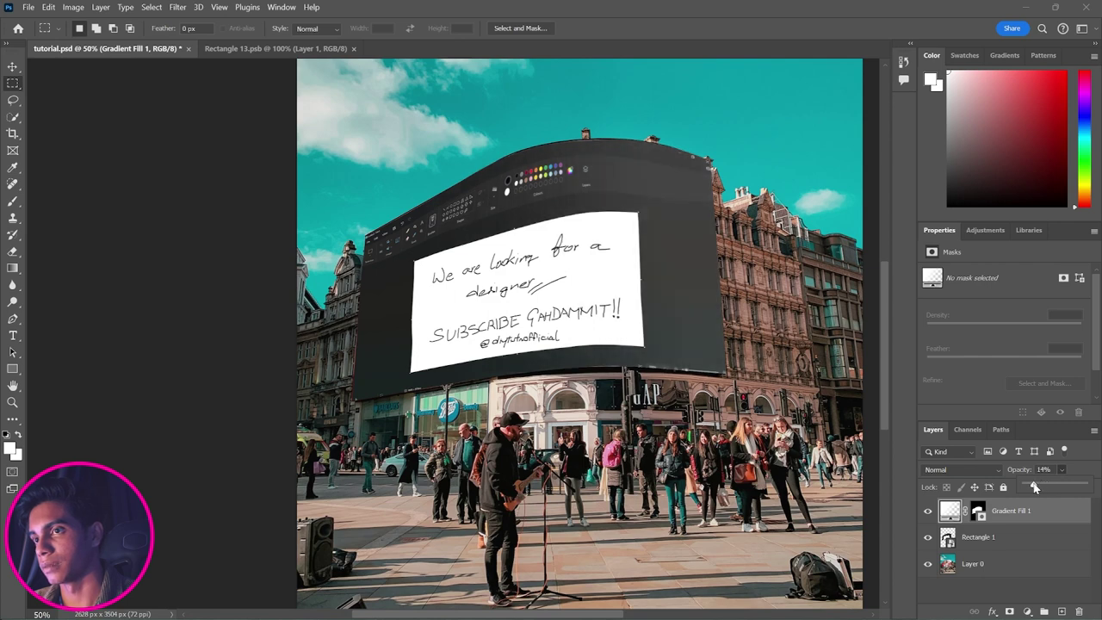
left_click(1063, 471)
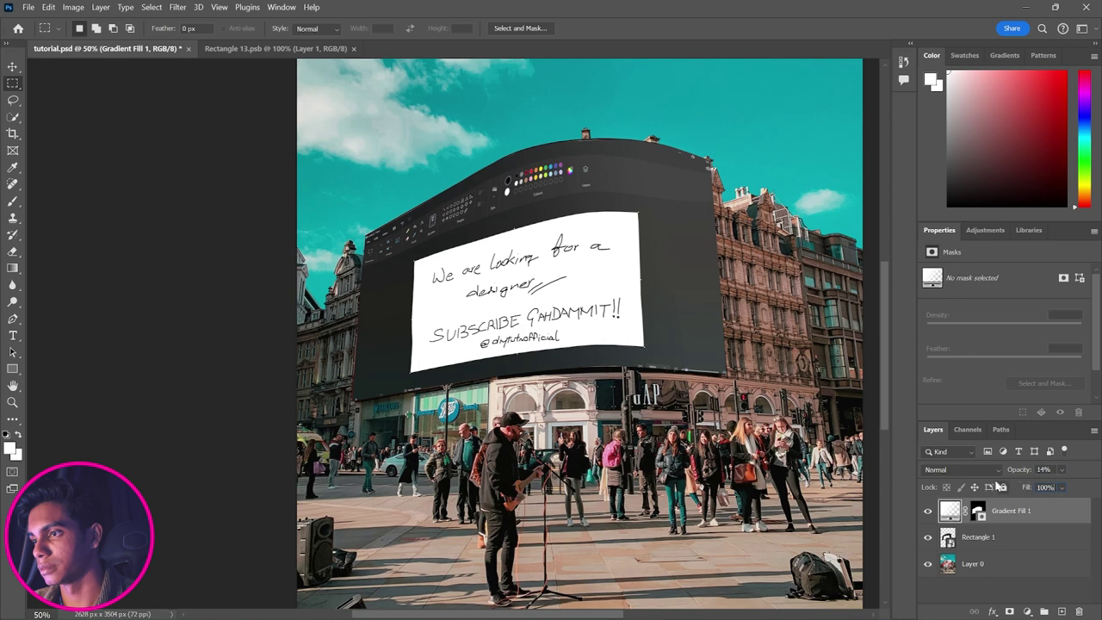
Step: Set the Gradient Fill 1 layer's blend mode to Hard Mix and its opacity to 8%
left_click(962, 469)
key("Escape")
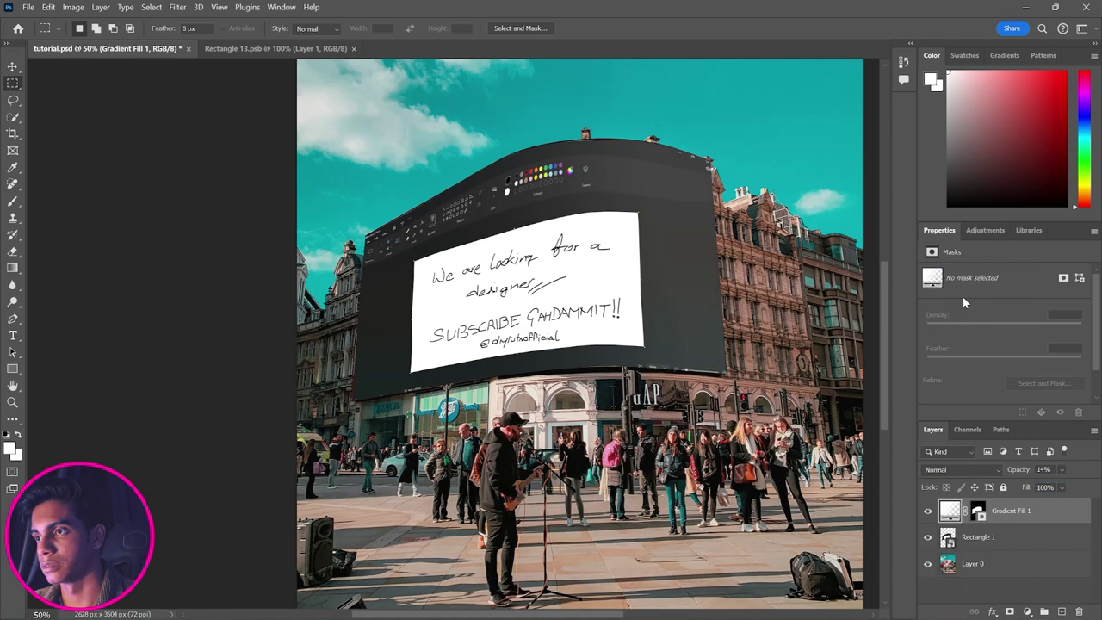
left_click(962, 469)
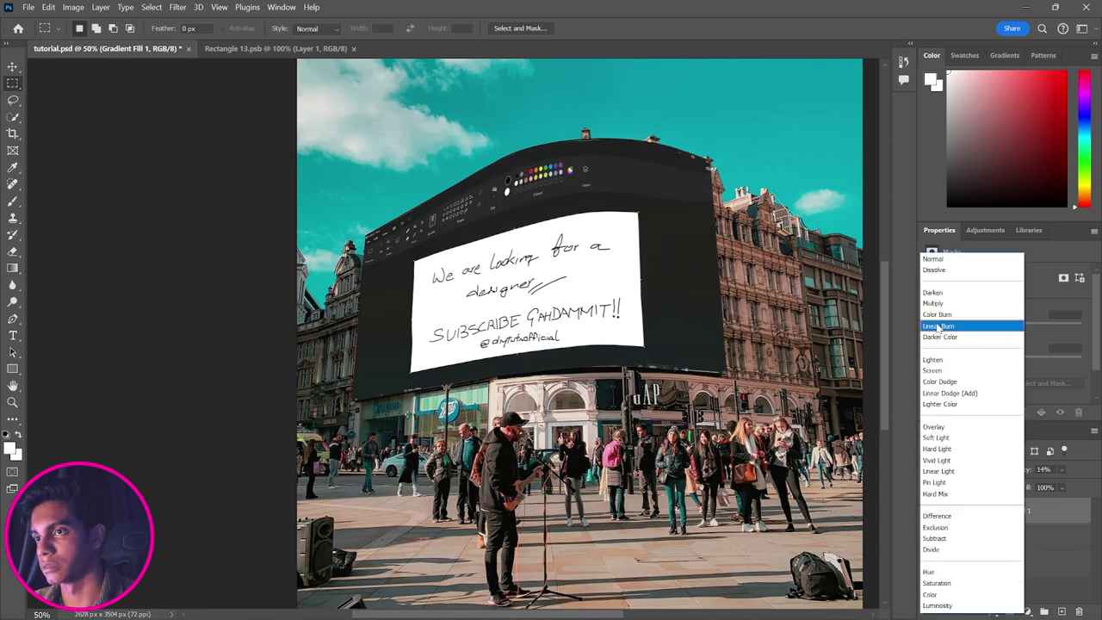
left_click(971, 495)
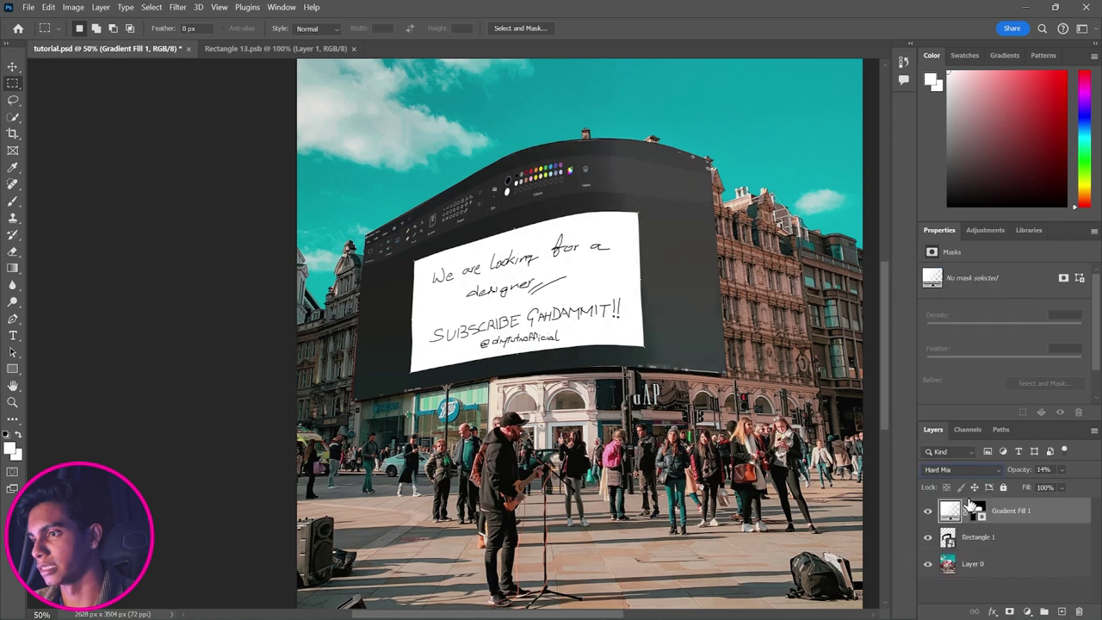
left_click(1062, 470)
left_click_drag(1060, 488, 1037, 489)
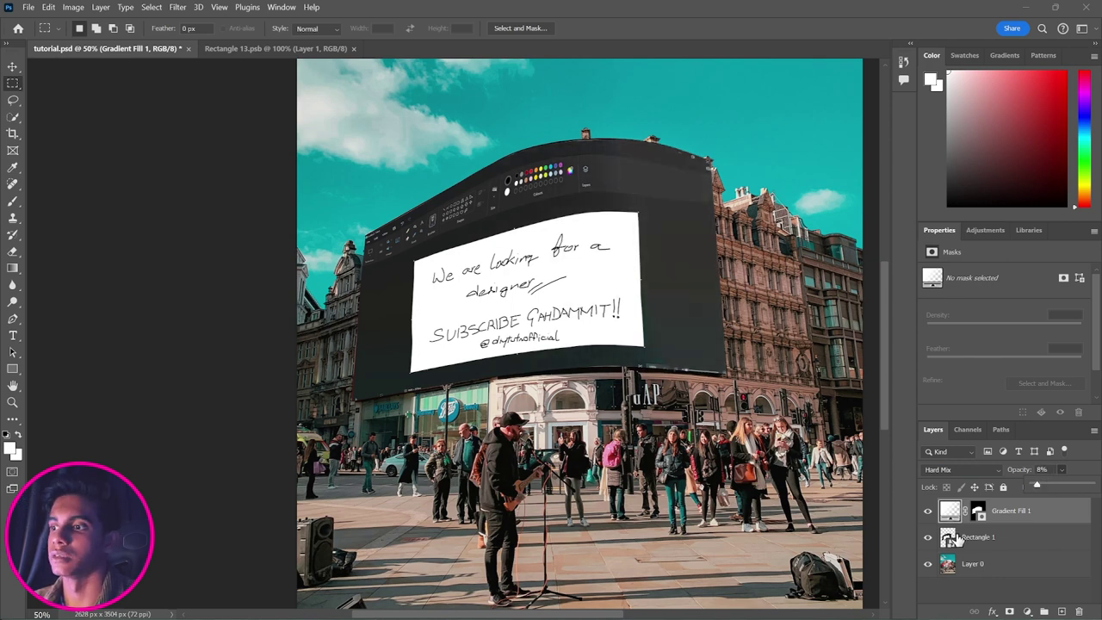
Step: Set the gradient fill's angle to about -2° and its scale to 48%, with the layer's opacity at 12%
double_click(950, 514)
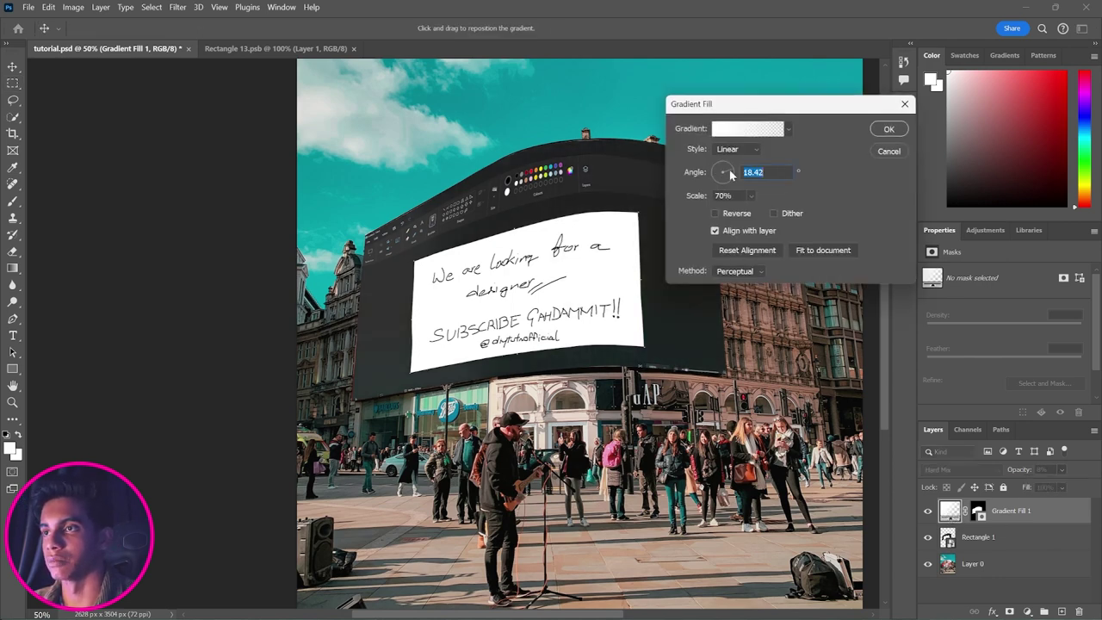
left_click_drag(729, 174, 729, 179)
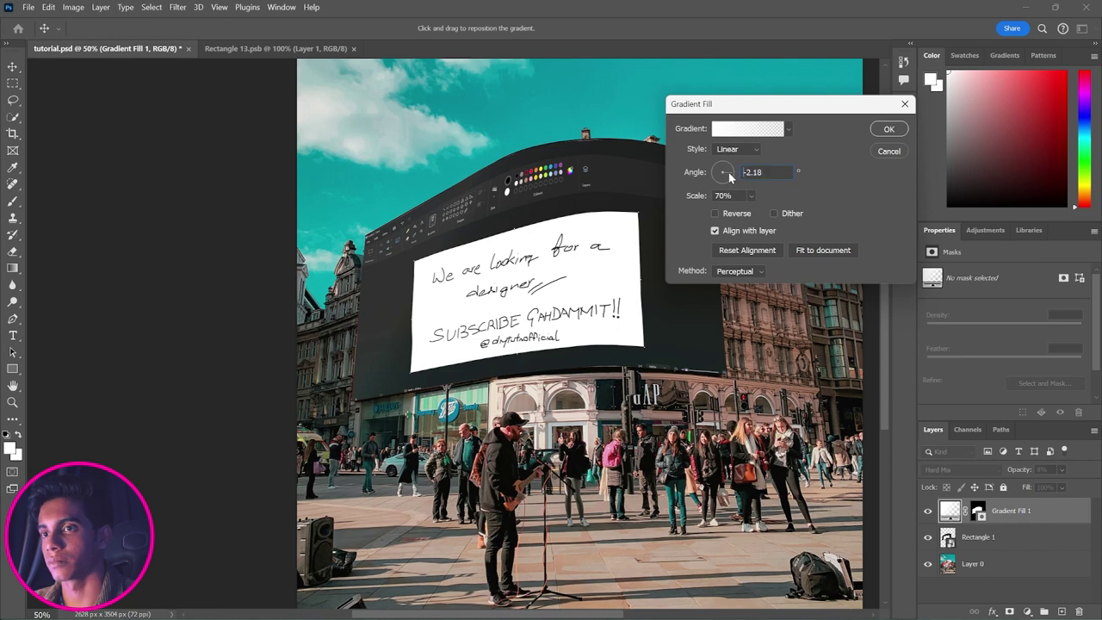
key("Tab")
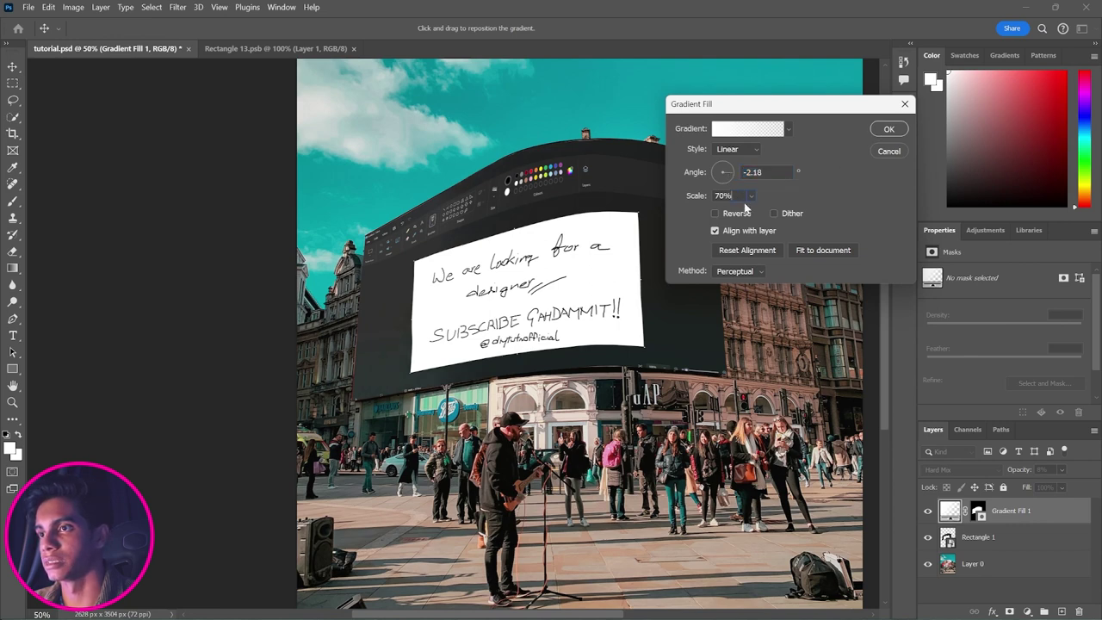
left_click(751, 196)
left_click_drag(766, 216, 756, 217)
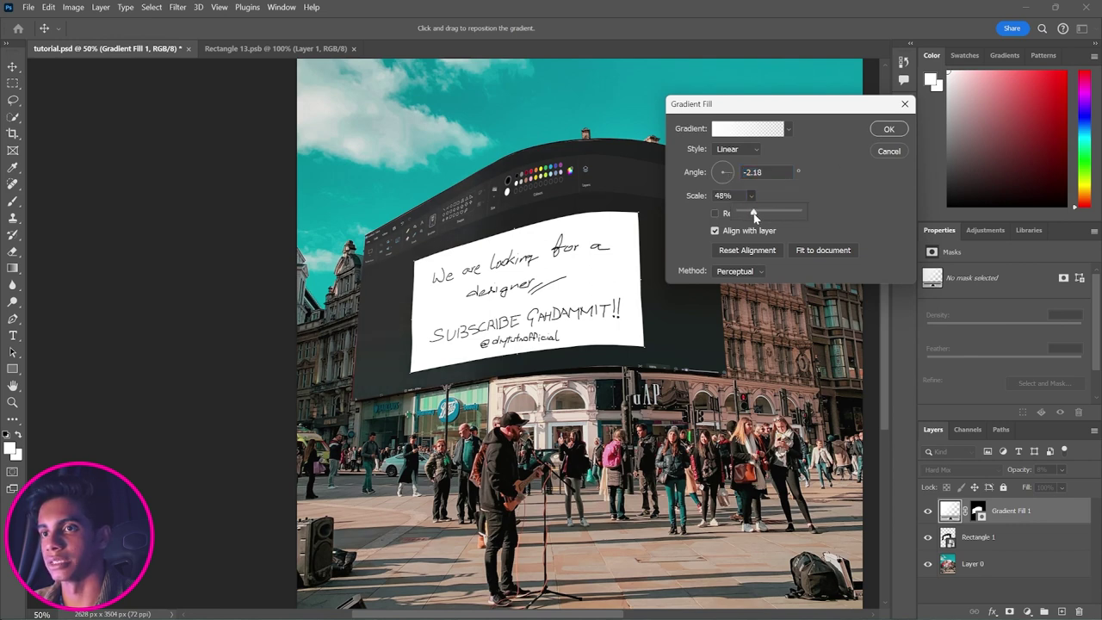
left_click(889, 130)
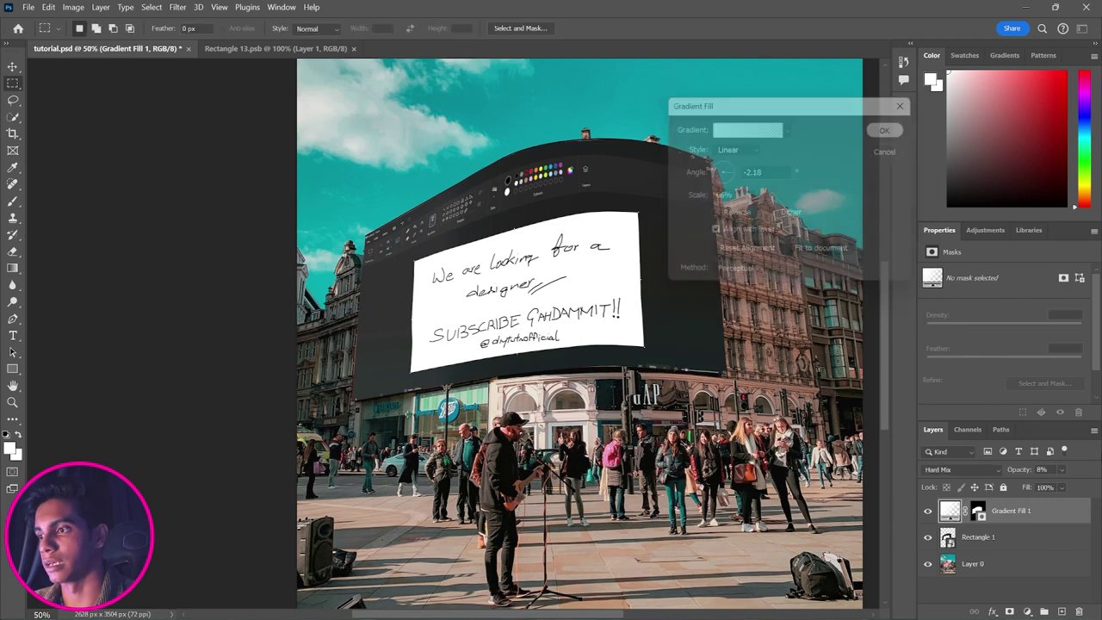
left_click(1062, 469)
left_click_drag(1044, 483, 1039, 488)
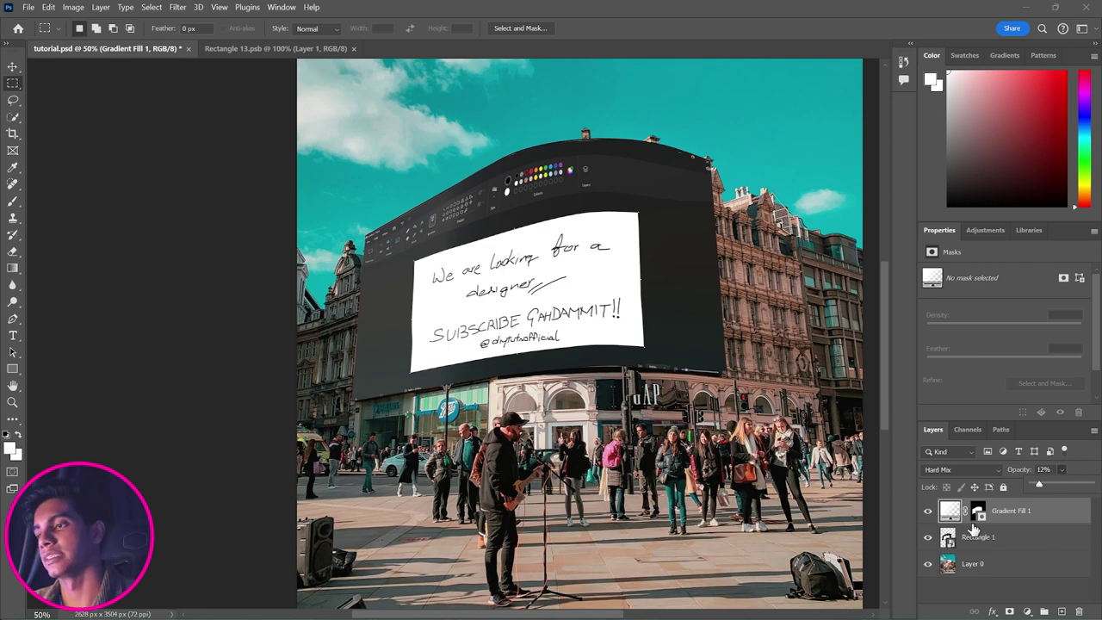
Step: Keep the Rectangle 1 layer's blend mode at Normal and hide the layer to expose the original billboard
left_click(1016, 536)
left_click(961, 471)
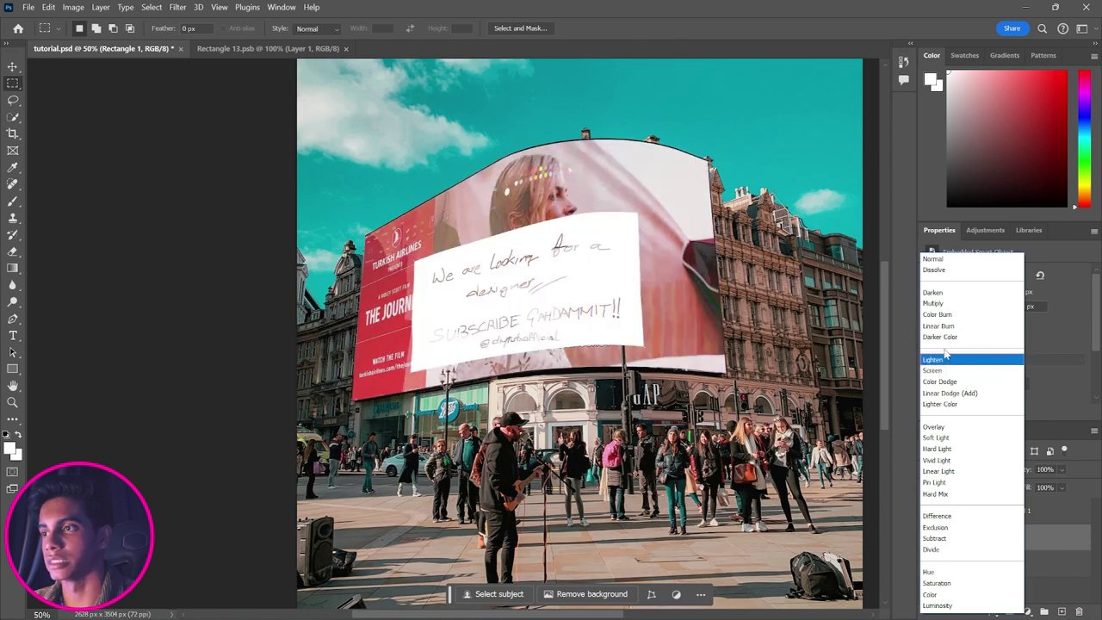
left_click(933, 259)
left_click(928, 537)
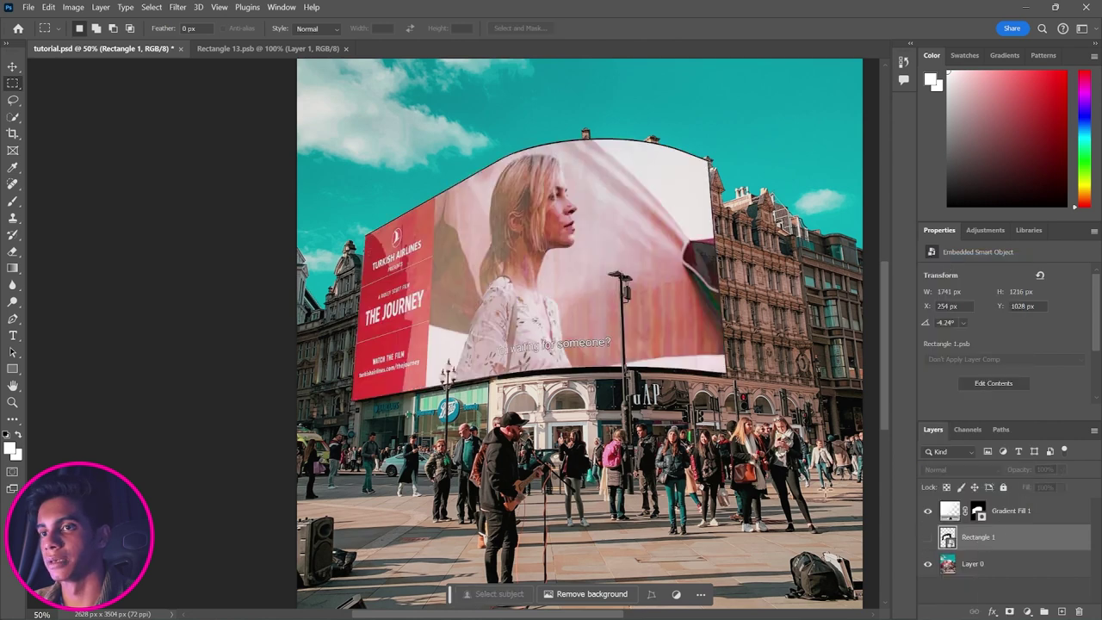
Step: Add a new empty layer above Gradient Fill 1 for tracing the shadow on the original billboard
key("z")
left_click(370, 278)
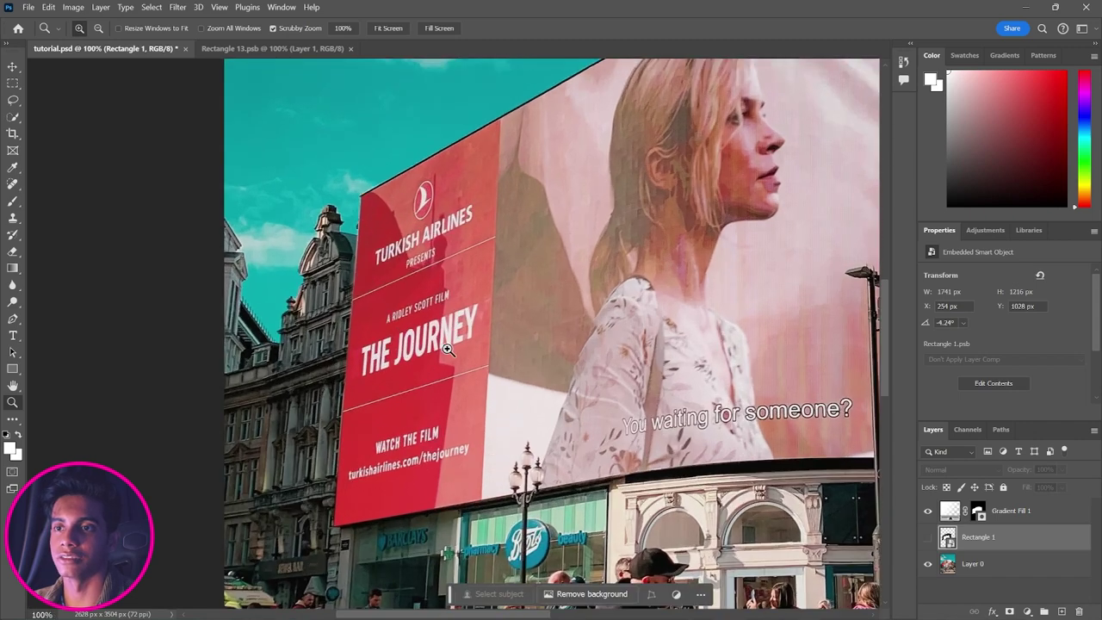
left_click(384, 211)
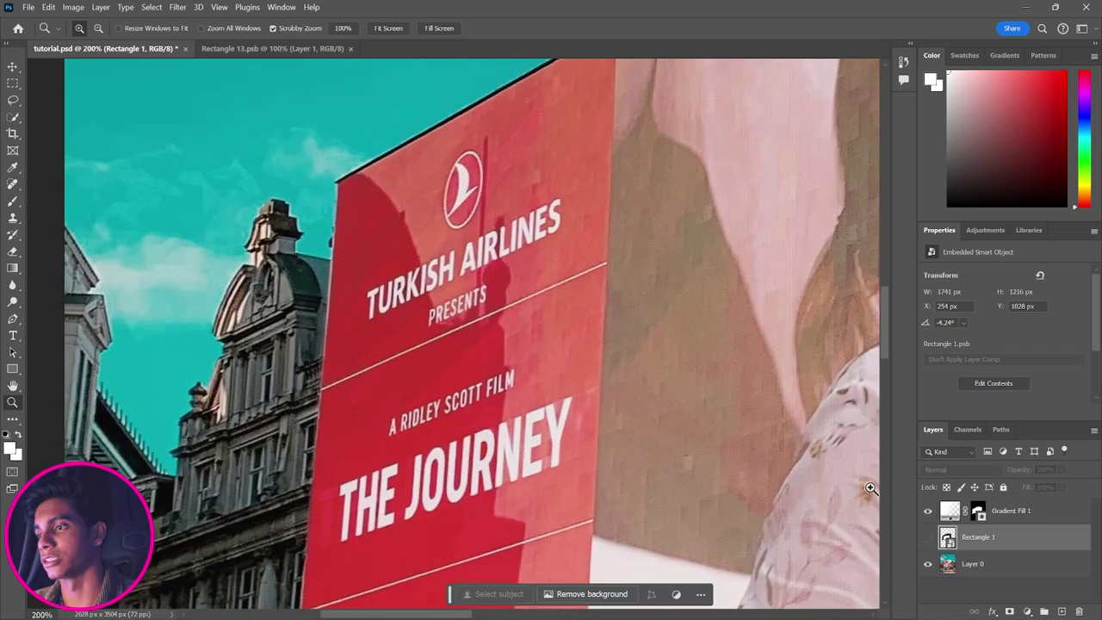
left_click(1029, 517)
left_click(1062, 612)
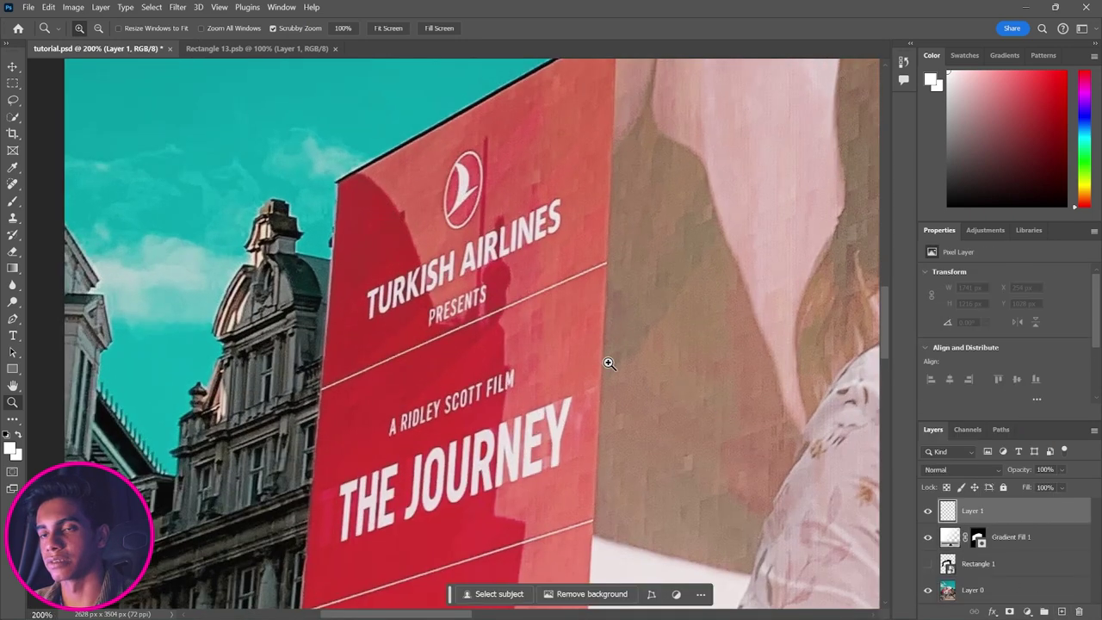
Step: Set the Pen tool to draw in Shape mode
key("m")
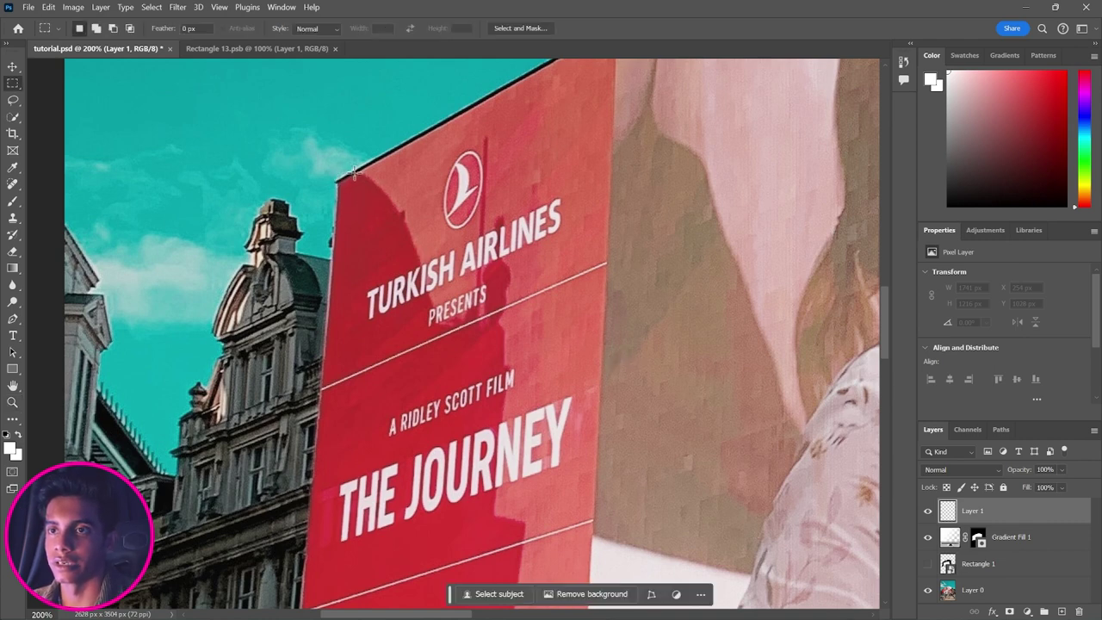
key("p")
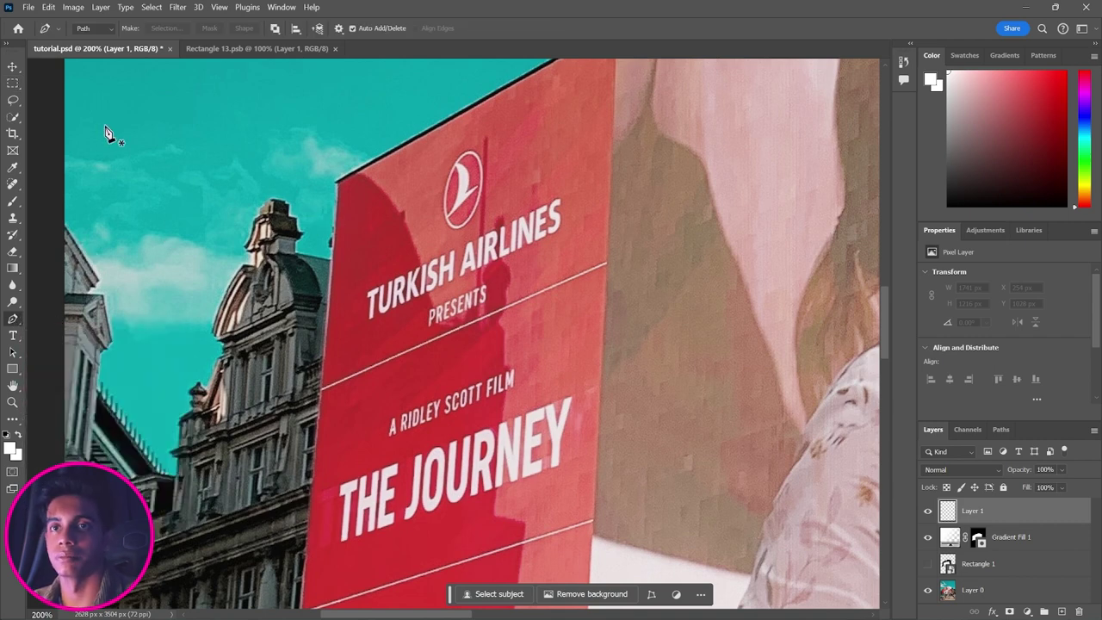
left_click(86, 31)
left_click(87, 32)
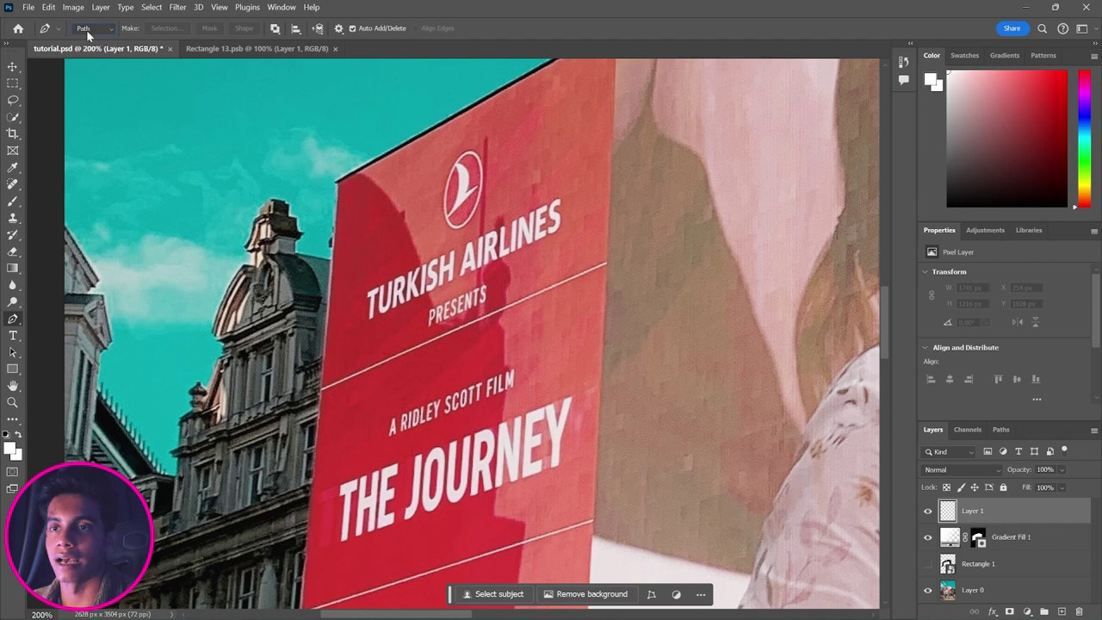
left_click(87, 32)
left_click(87, 33)
left_click(88, 32)
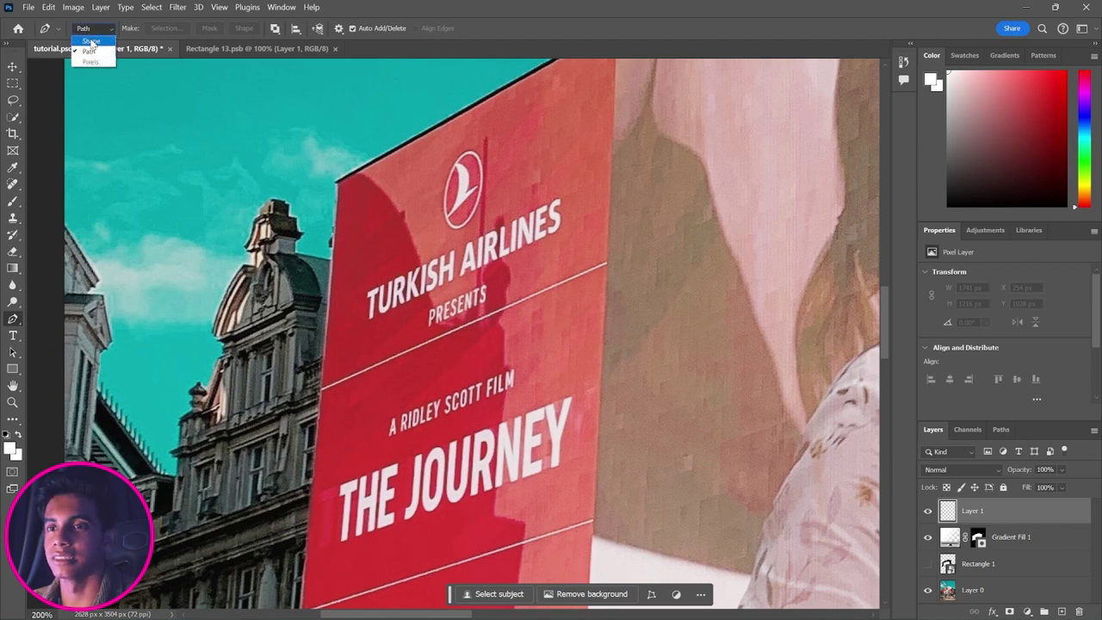
left_click(91, 42)
Step: Trace the curved shadow edge from the red panel's upper-left corner down to the dip beneath the PRESENTS text as a black-filled shape
left_click(338, 182)
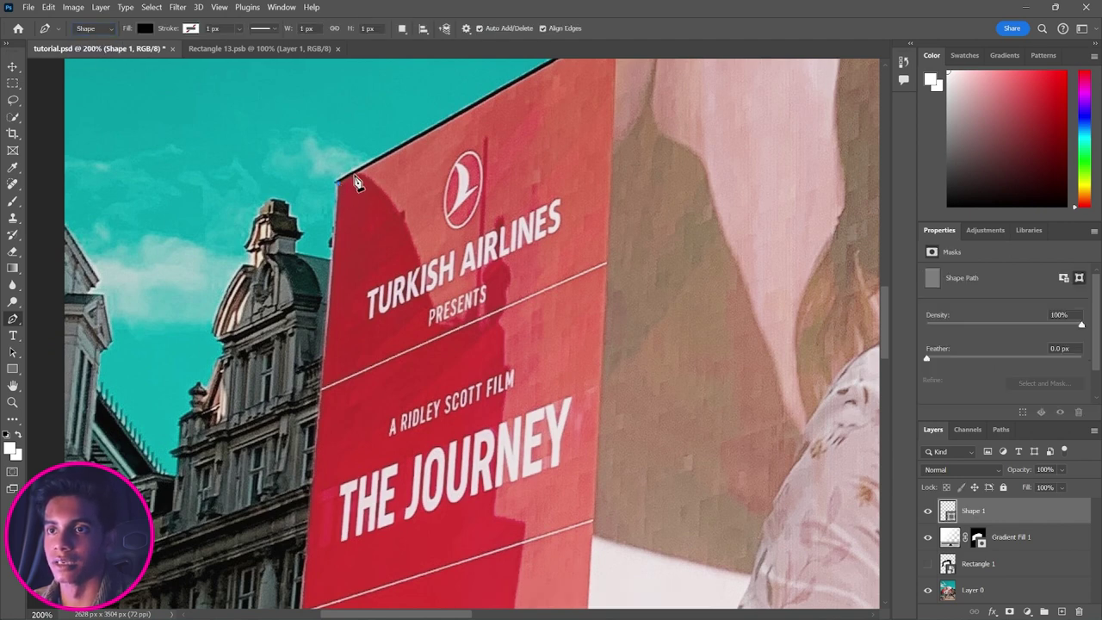
left_click(358, 173)
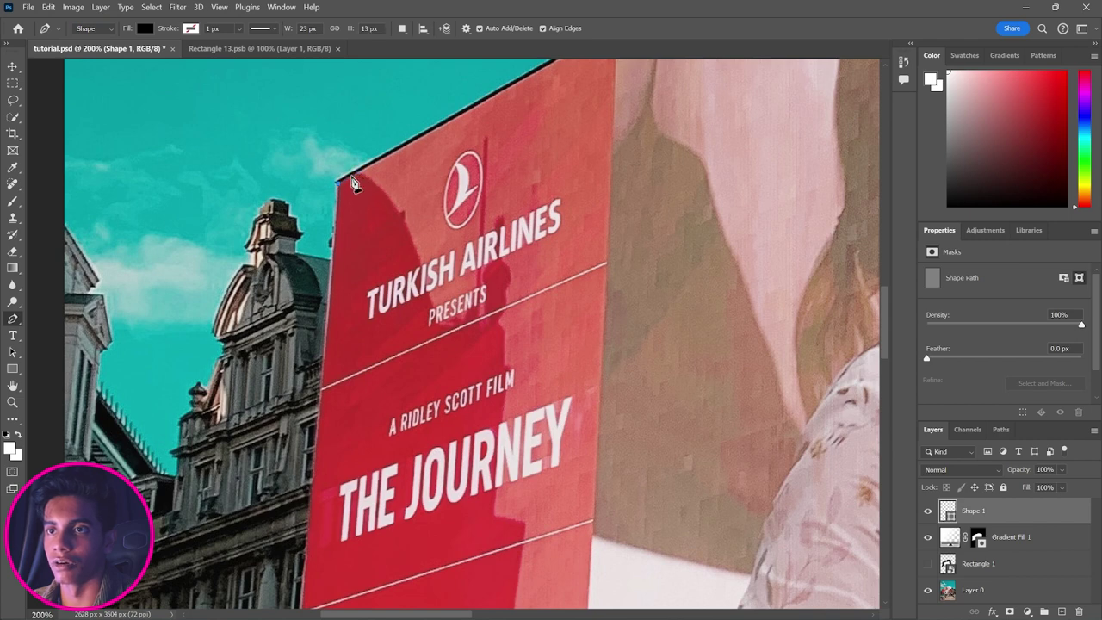
left_click_drag(404, 222, 417, 240)
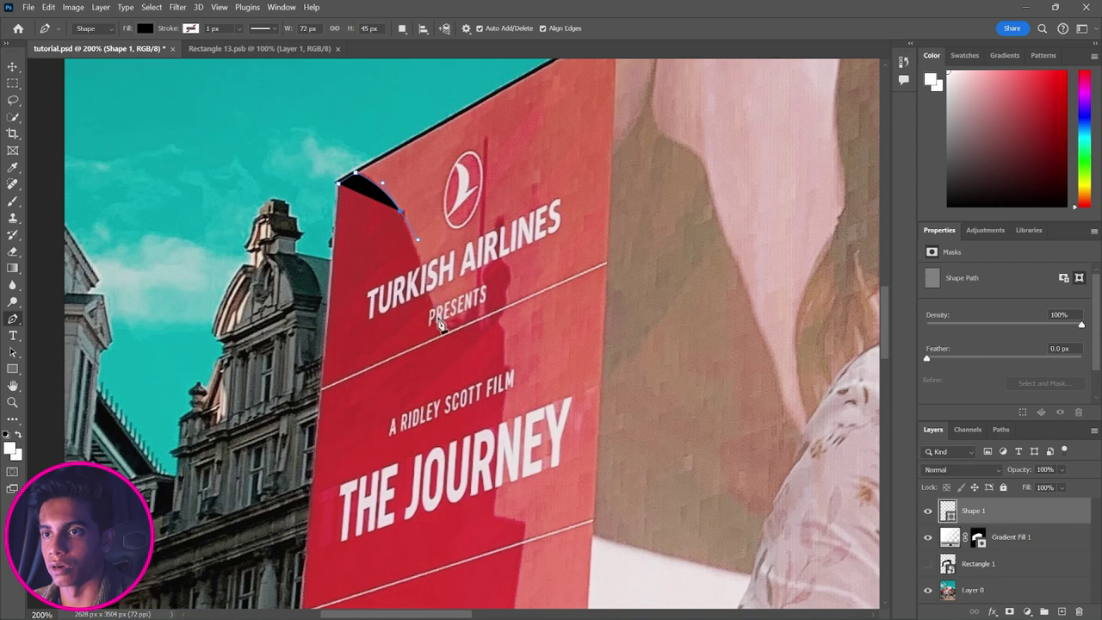
left_click(429, 298)
left_click_drag(431, 315, 500, 258)
left_click(467, 323)
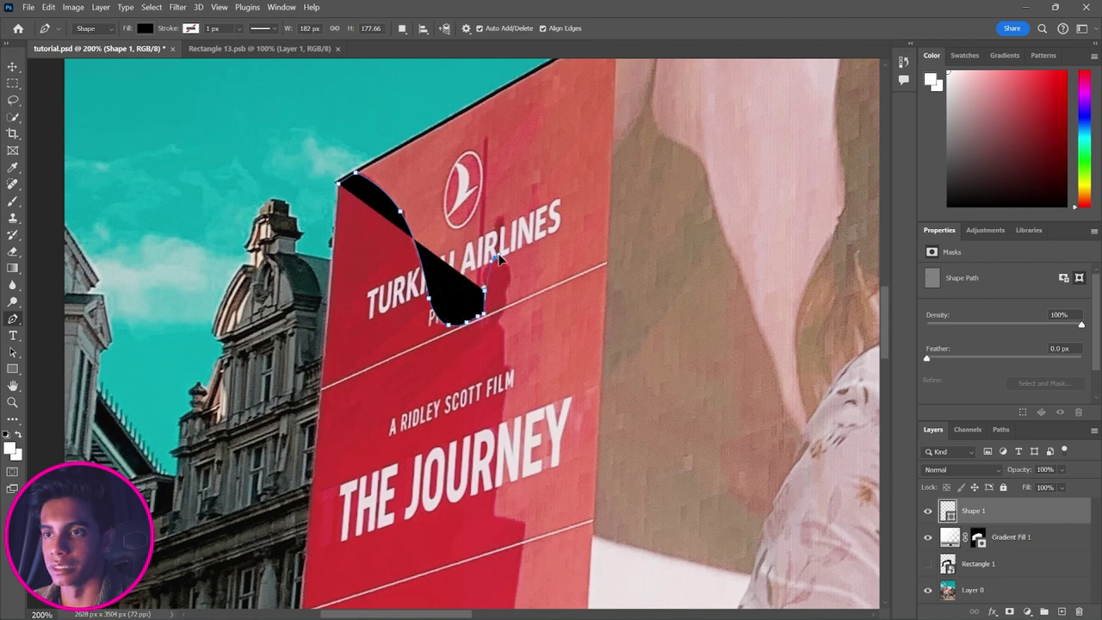
Step: Continue the shape around the narrow statue-like shadow with its thin raised tip, down to the end of the RIDLEY SCOTT FILM line
left_click(493, 258)
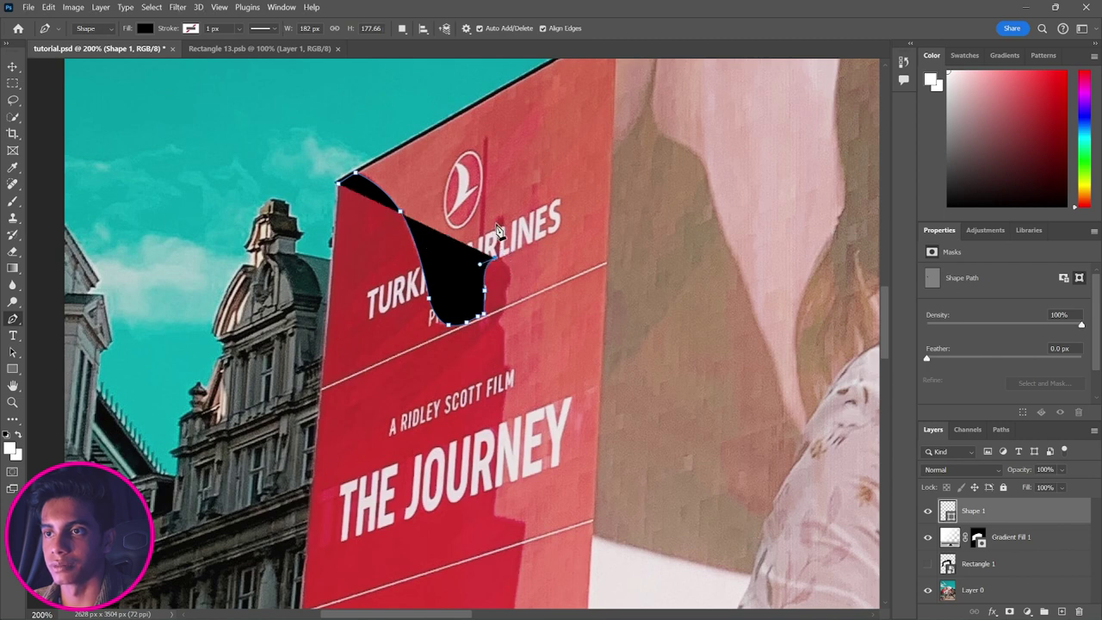
left_click(499, 217)
left_click(500, 256)
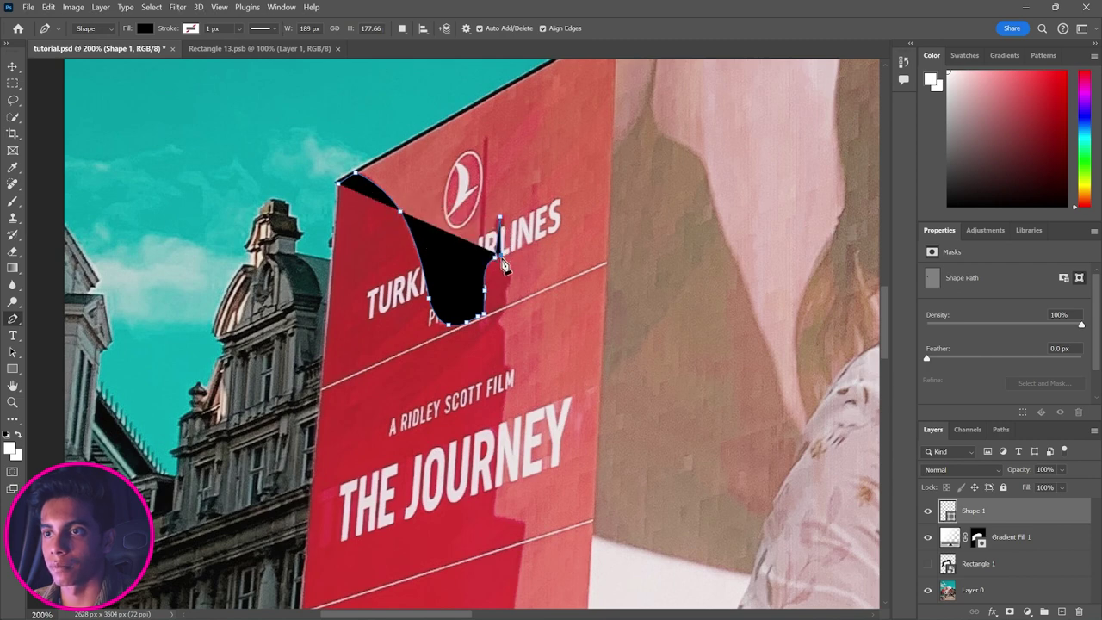
left_click_drag(513, 289, 439, 153)
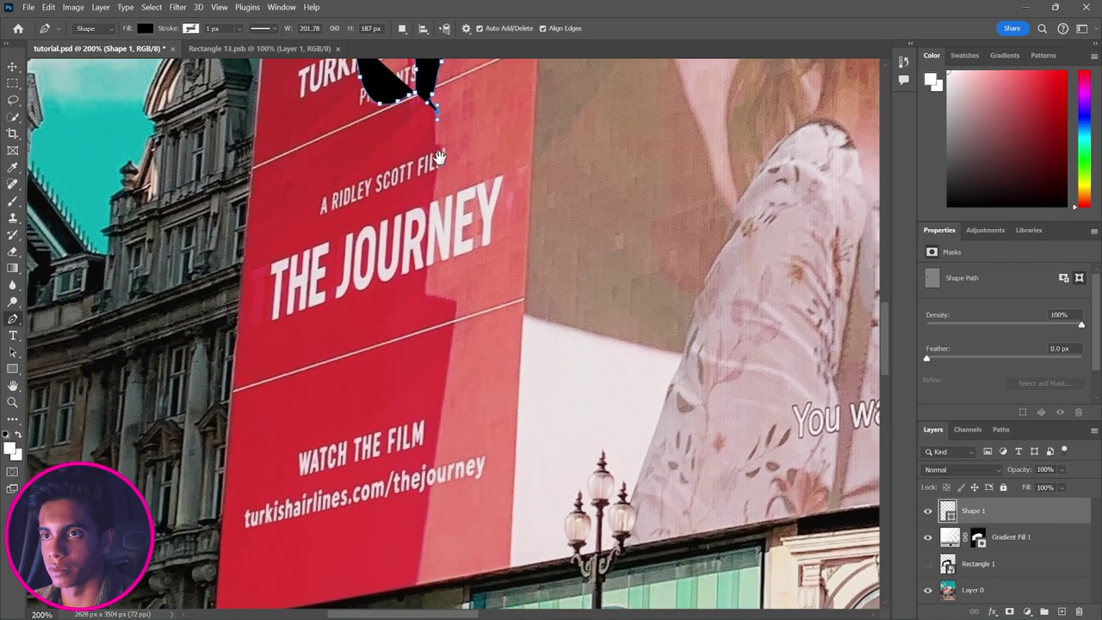
left_click(436, 145)
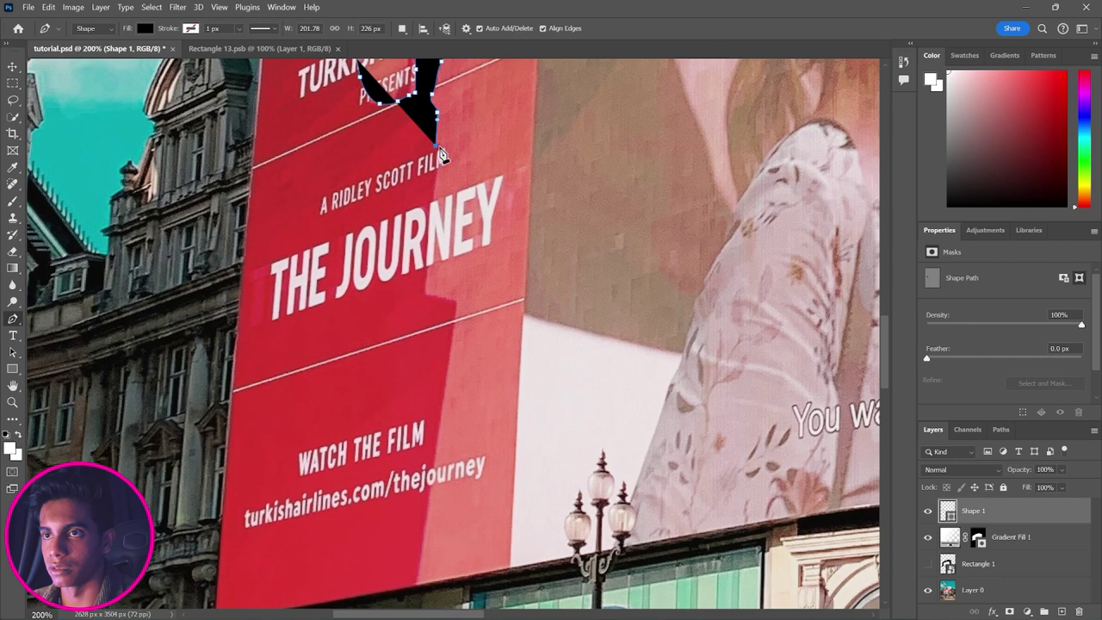
Step: Extend the shape along the stepped shadow edge beside THE JOURNEY down to the billboard's bottom edge
left_click(423, 293)
left_click(458, 304)
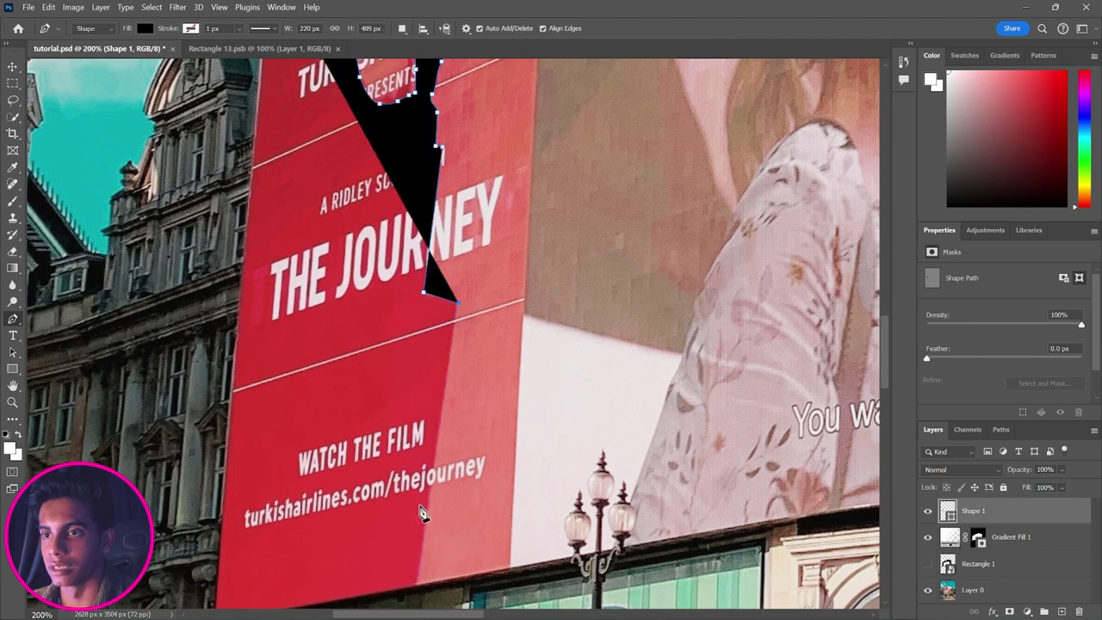
left_click(417, 590)
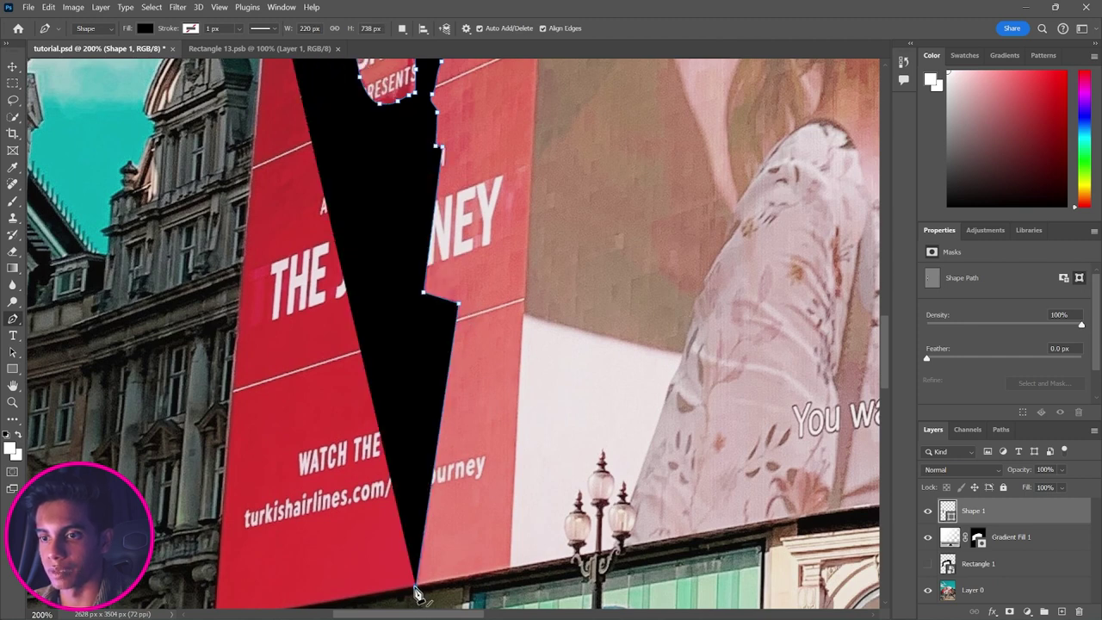
left_click_drag(417, 591, 500, 455)
Step: Try to add the billboard's lower-left corner to the shadow shape and close it at its starting point
left_click(300, 490)
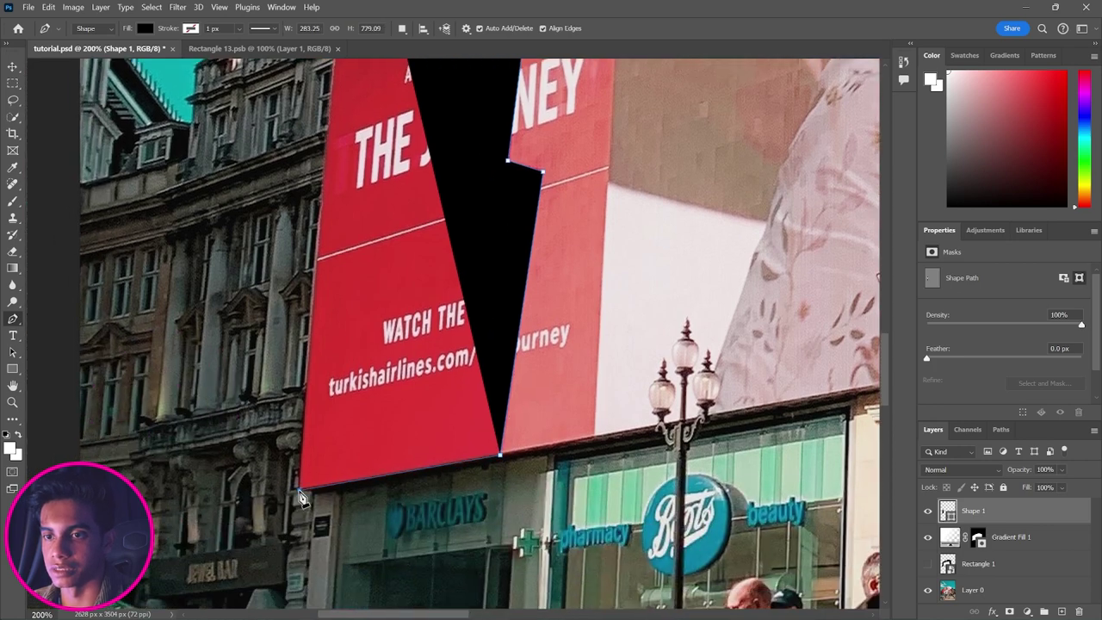
left_click_drag(359, 300, 362, 306)
key("ctrl+z")
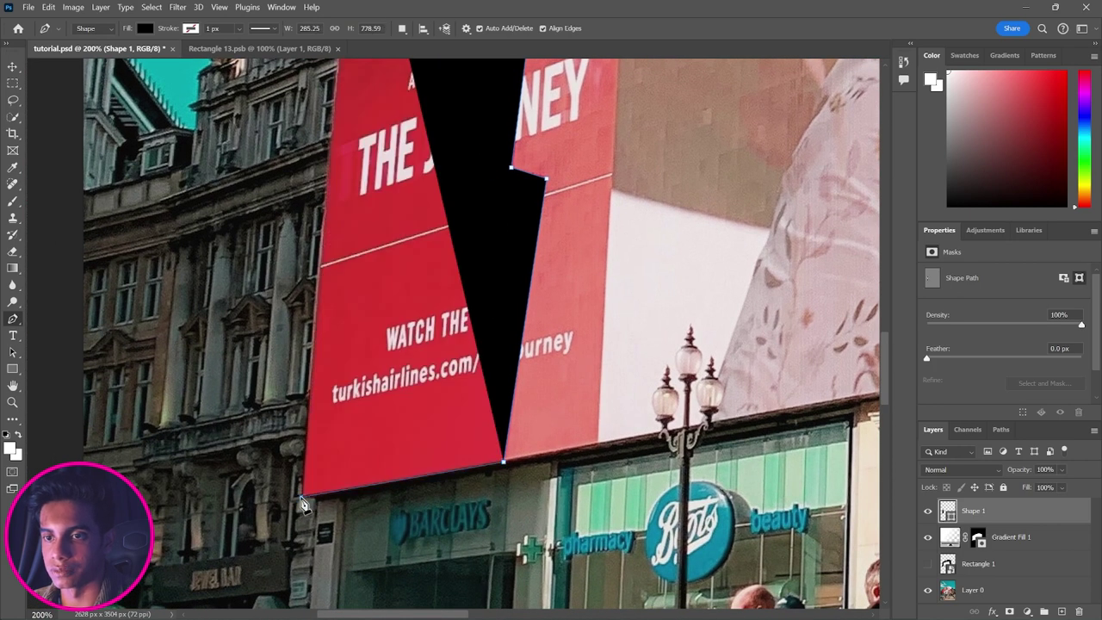
left_click(302, 498)
left_click_drag(356, 236, 336, 387)
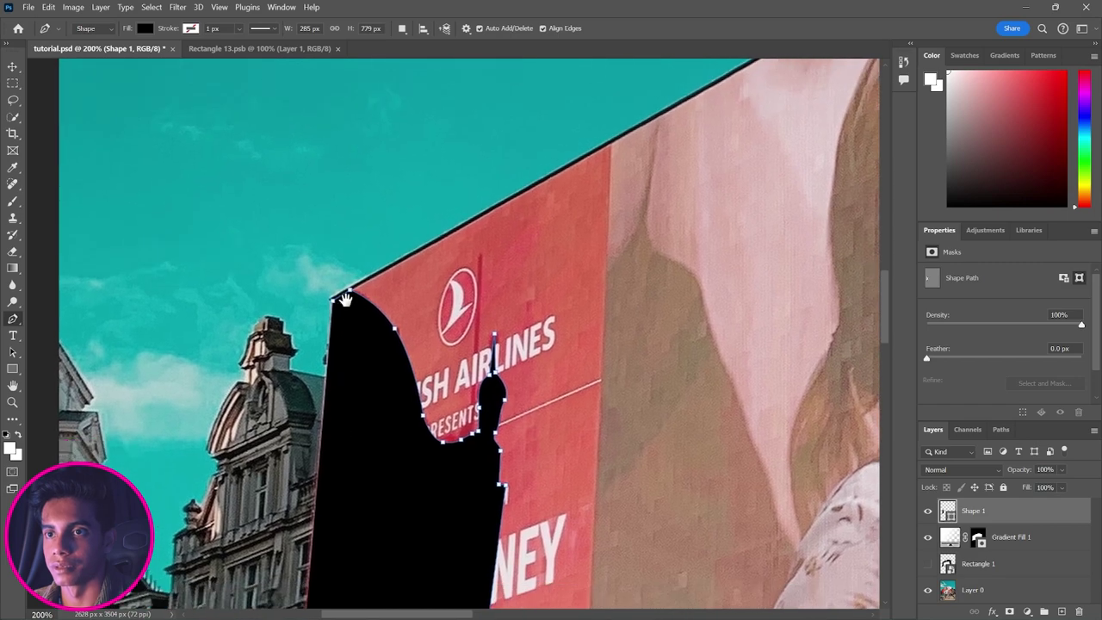
left_click(334, 301)
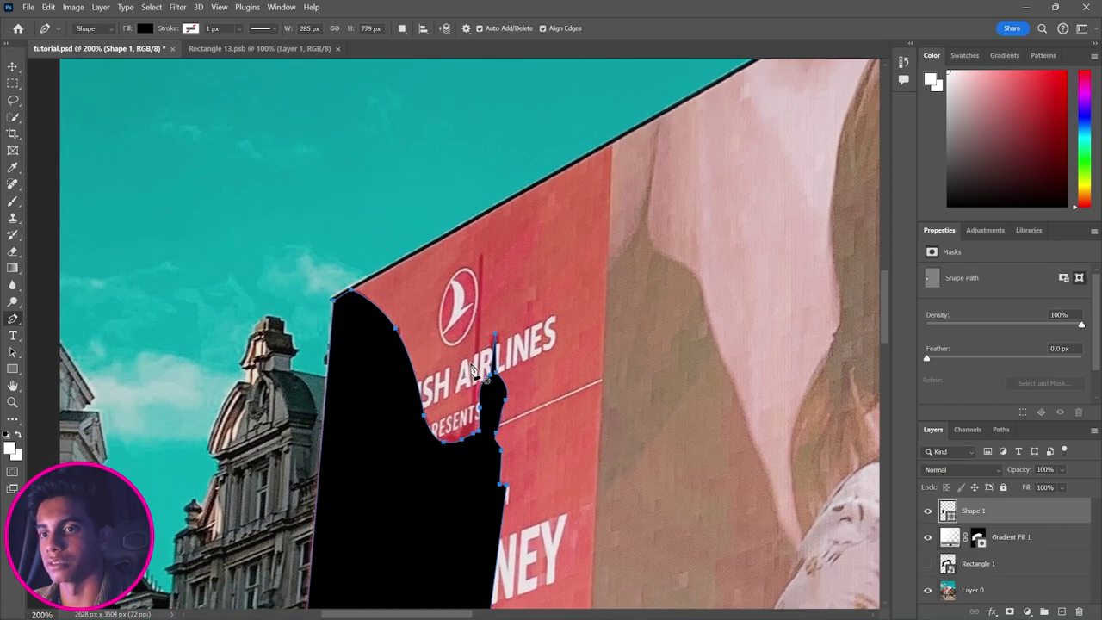
Step: Undo the closing of the shadow shape and its lower-left corner point
left_click_drag(495, 460, 490, 170)
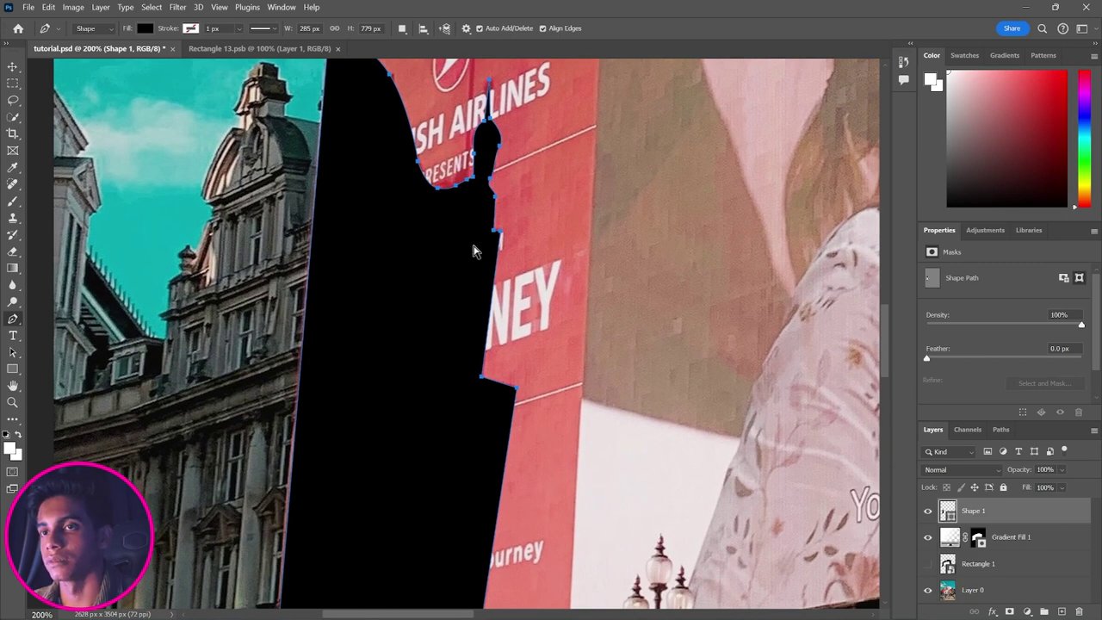
key("ctrl+z")
key("ctrl+z")
left_click_drag(394, 455, 481, 270)
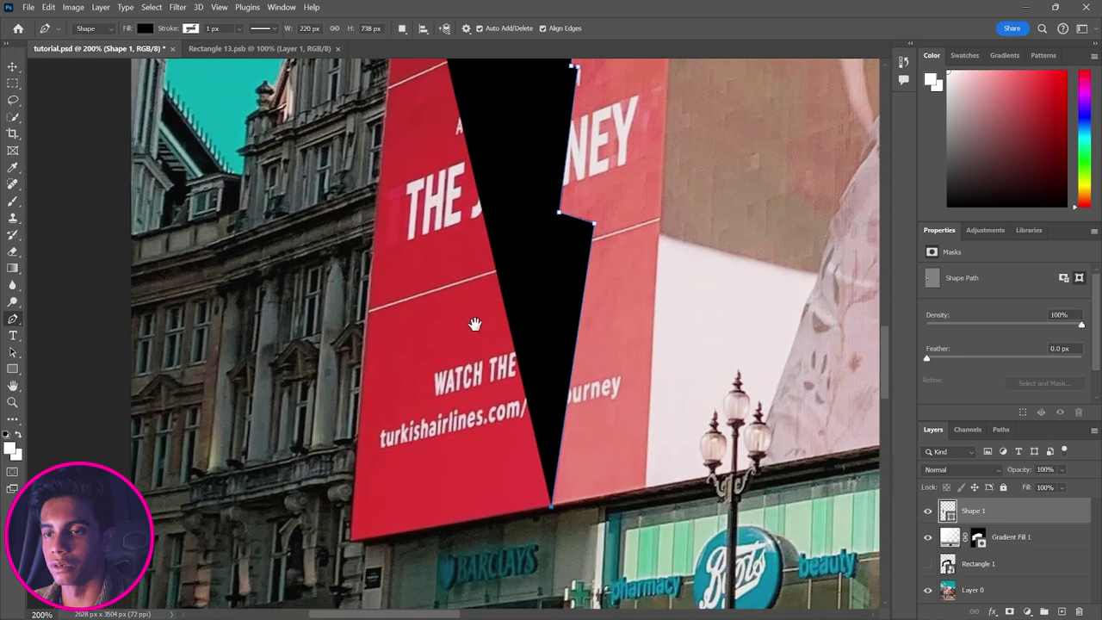
Step: Add the billboard's lower-left corner to the shadow shape and close the outline at its starting point
left_click(351, 546)
scroll(423, 398, "up", 5)
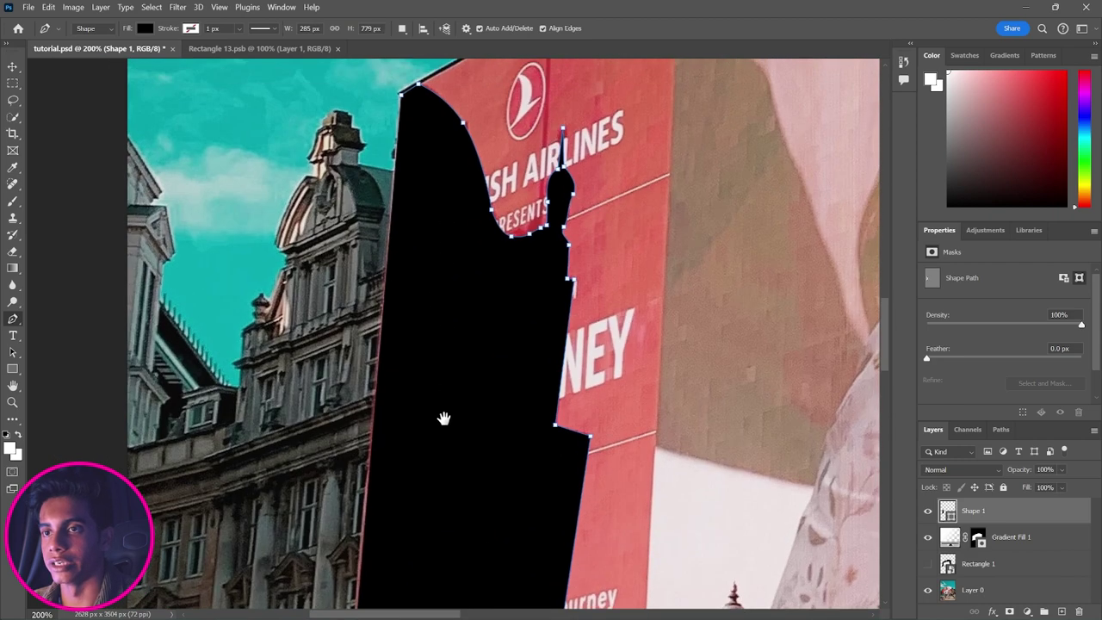
left_click(401, 97)
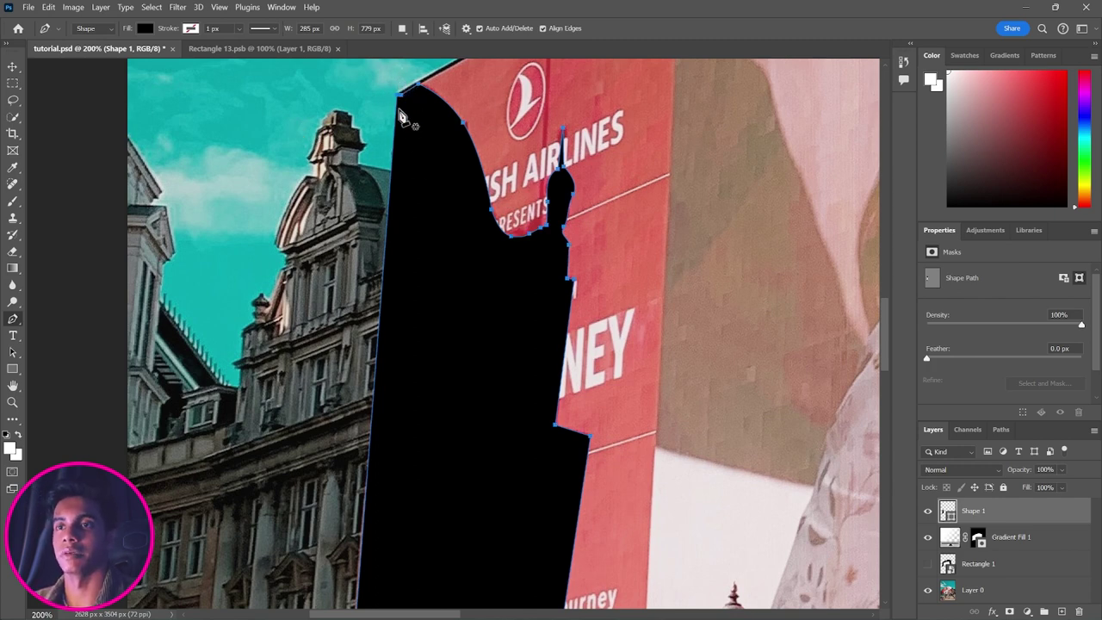
Step: Show the Rectangle 1 artwork layer and move Shape 1 directly above it, beneath Gradient Fill 1
key("z")
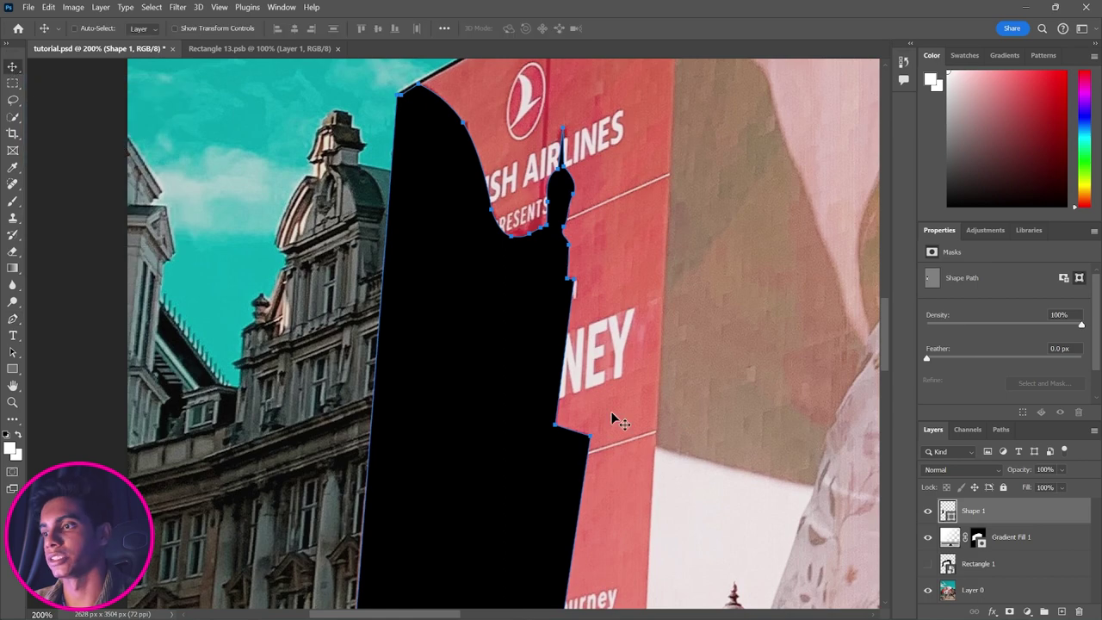
left_click(535, 324, "alt")
left_click(535, 324, "alt")
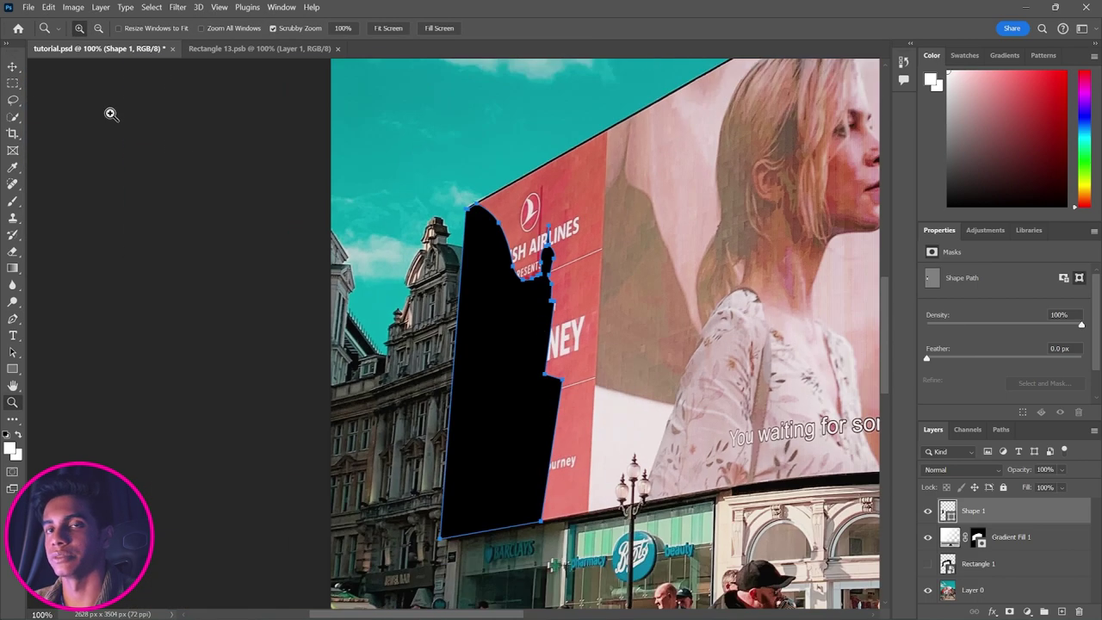
left_click(13, 67)
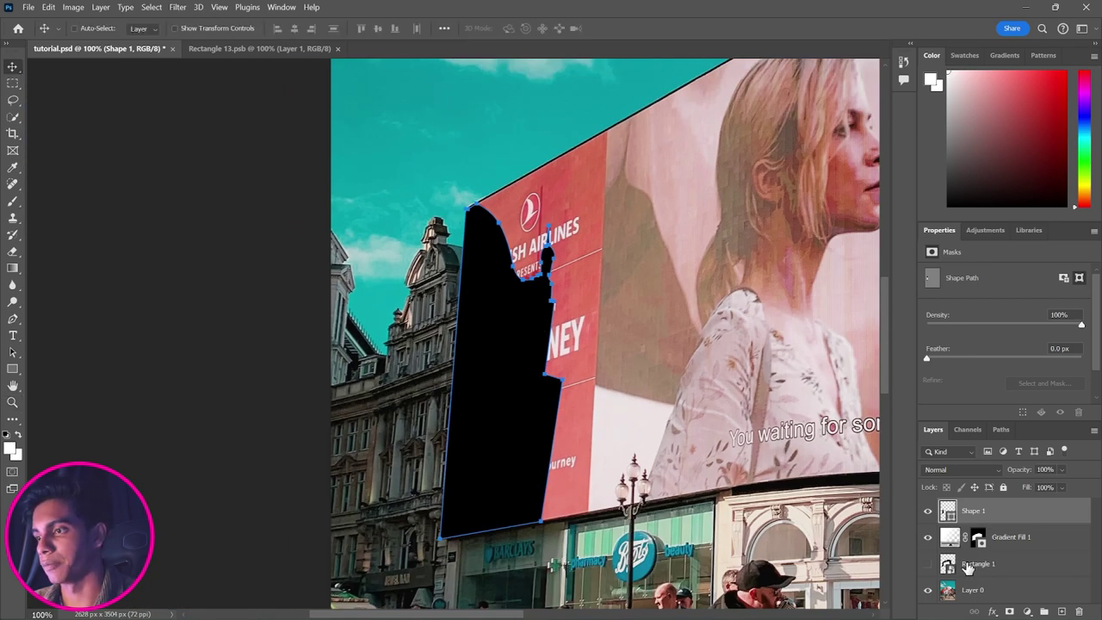
left_click(928, 563)
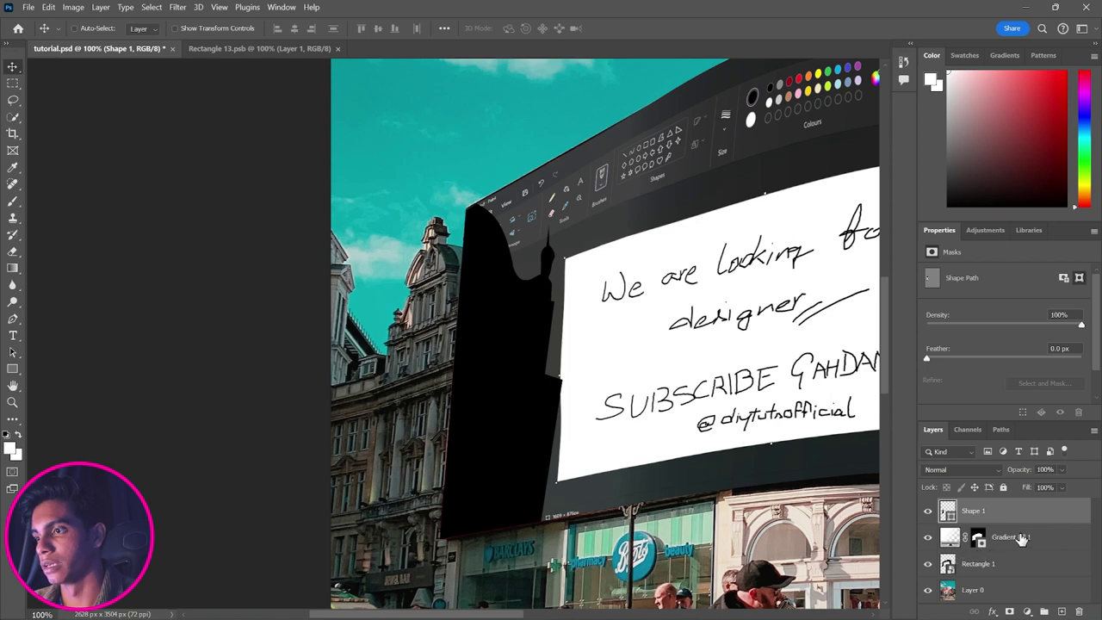
left_click_drag(1023, 525, 1027, 551)
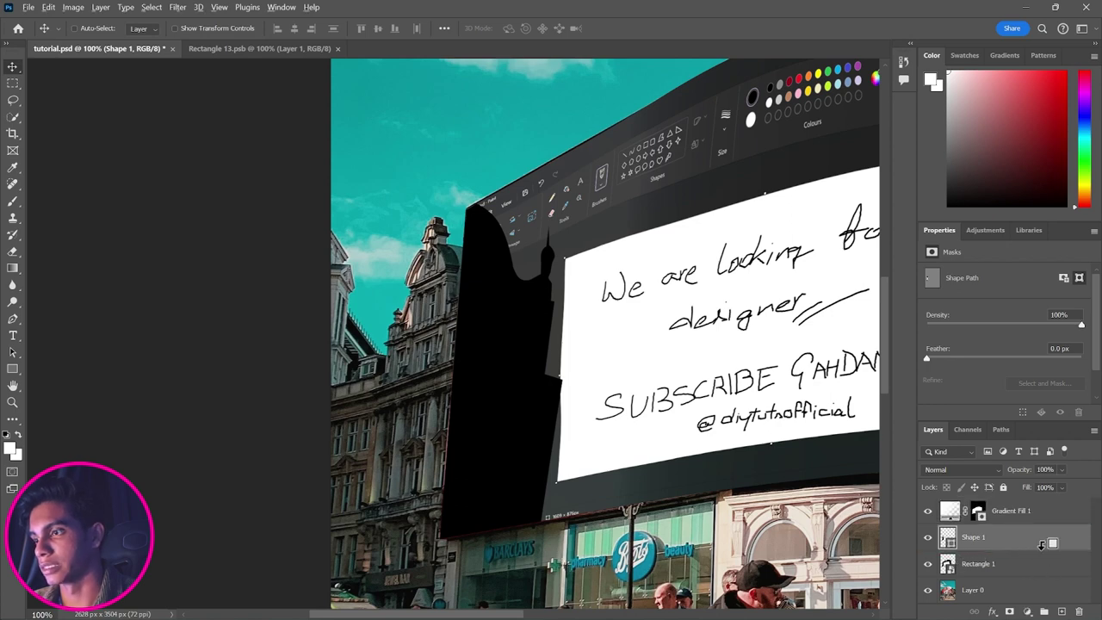
Step: Clip the Shape 1 shadow layer to the Rectangle 1 artwork layer
left_click(1043, 545, "alt")
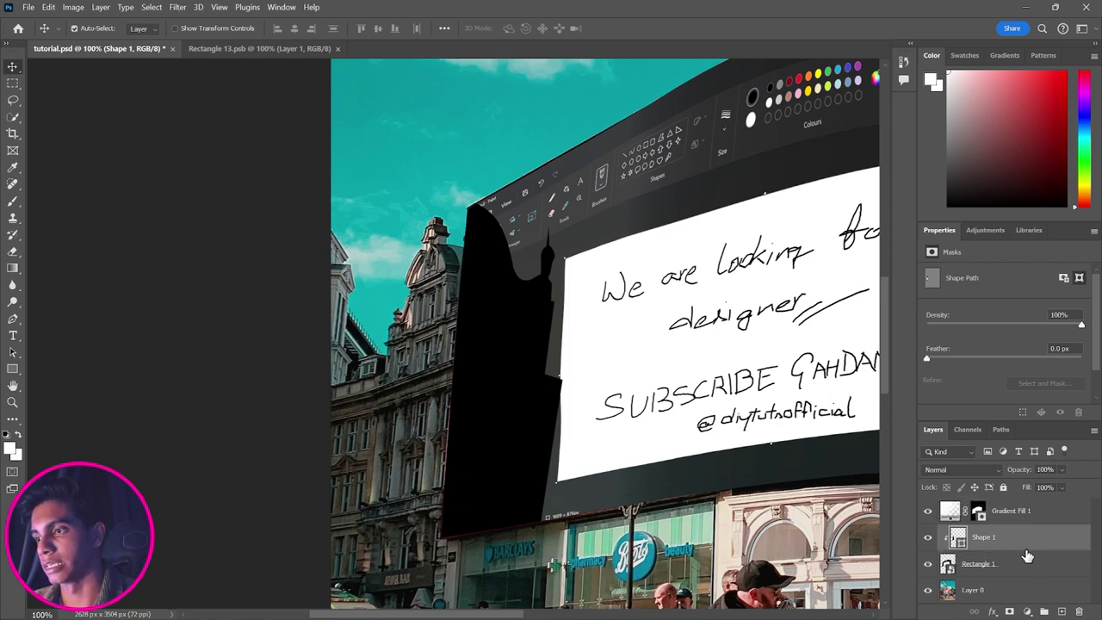
left_click(1030, 549, "alt")
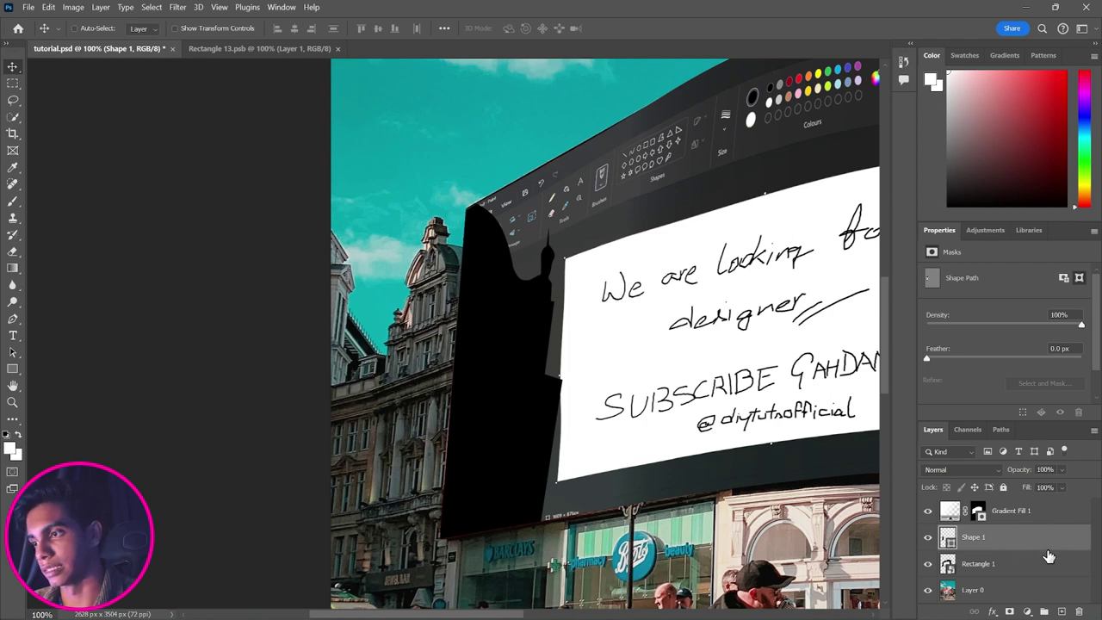
left_click(1015, 564)
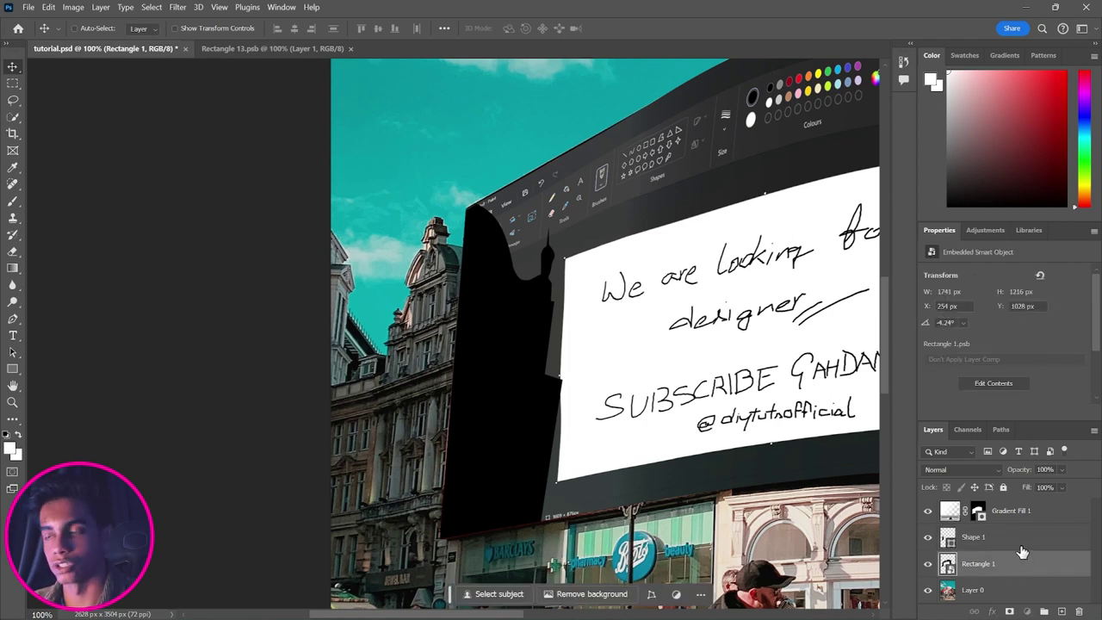
left_click(1022, 548)
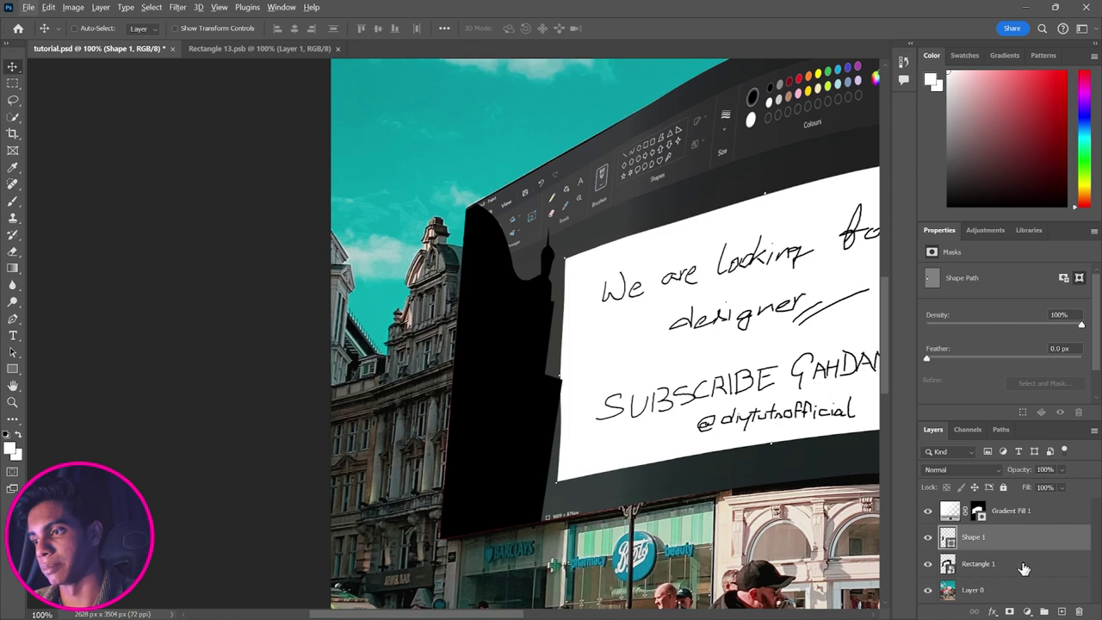
left_click(1067, 550, "alt")
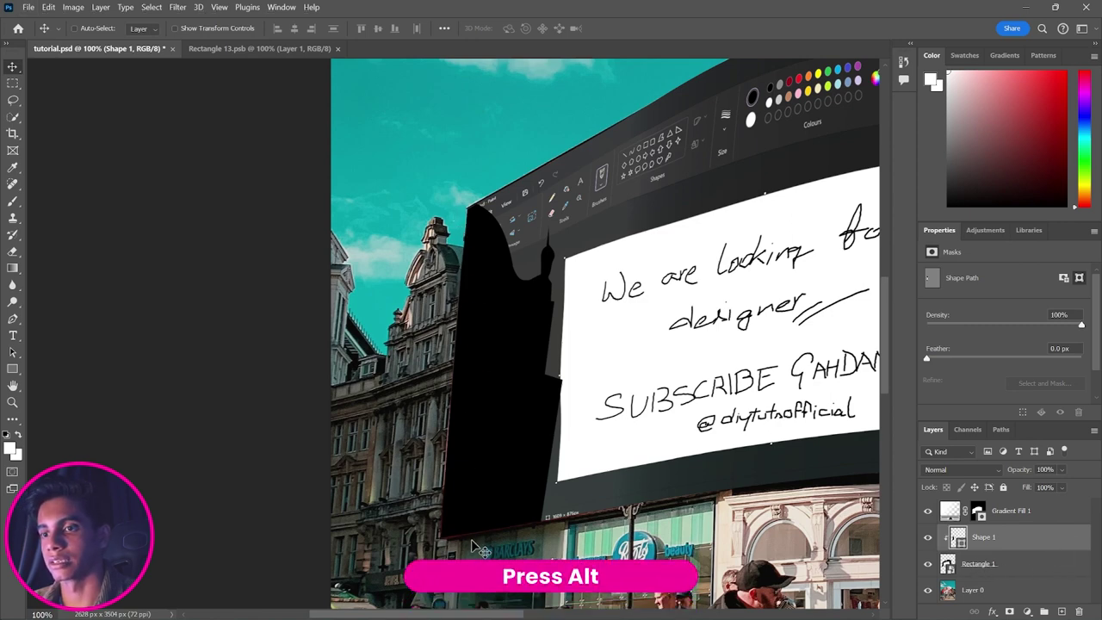
Step: Switch the fill of the shadow shape from solid black to a linear gradient
key("z")
left_click(643, 343, "alt")
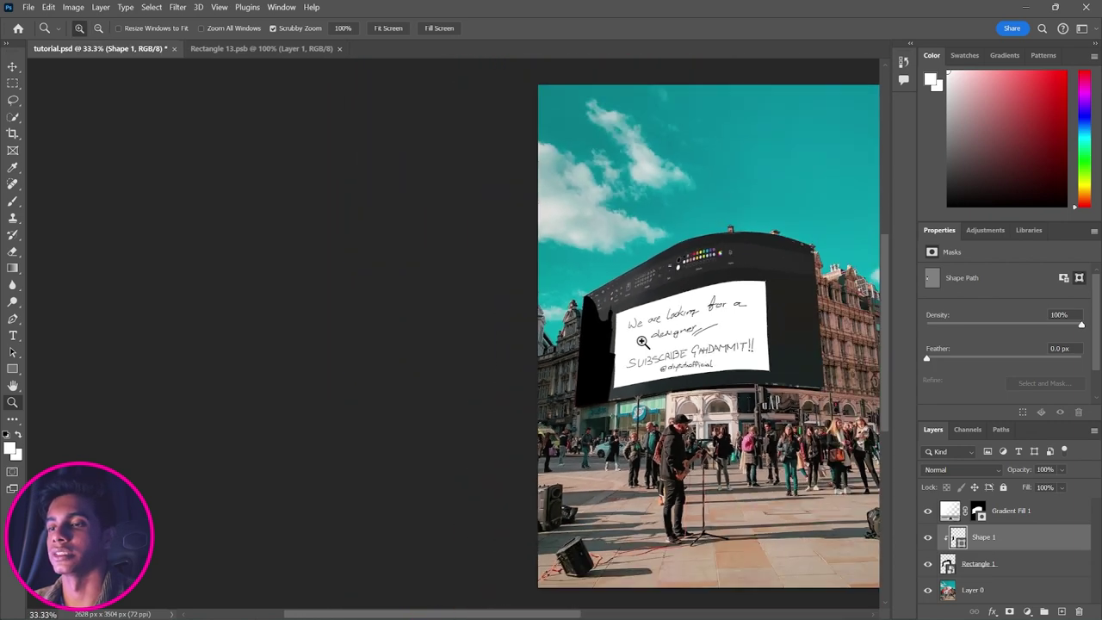
left_click(642, 343)
left_click(642, 343)
left_click_drag(693, 345, 490, 324)
key("ctrl+minus")
key("p")
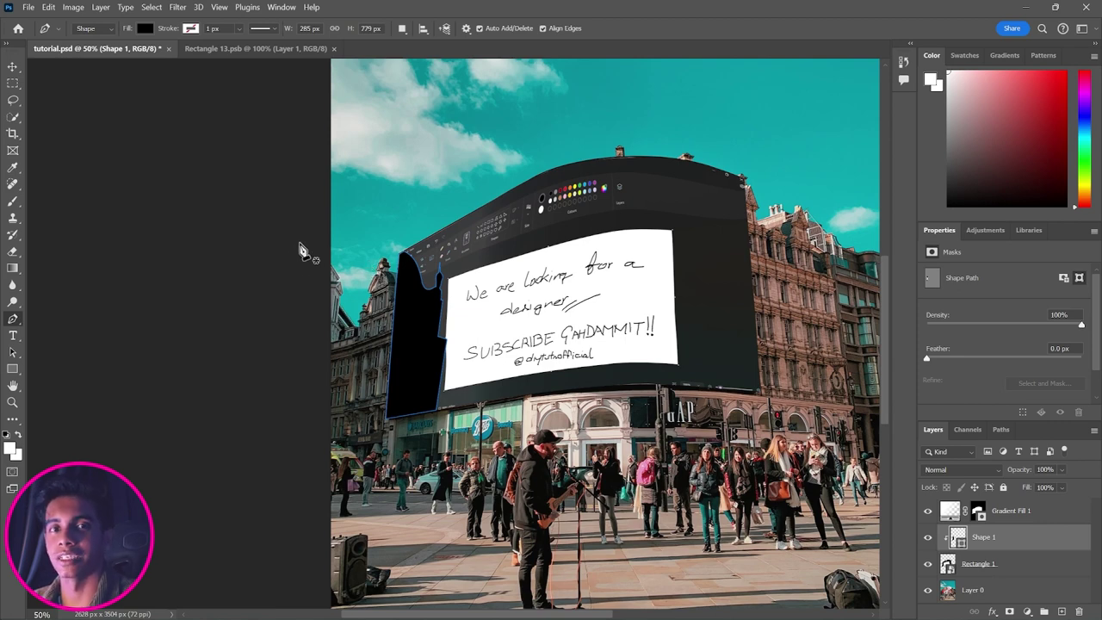
left_click(145, 31)
left_click(145, 32)
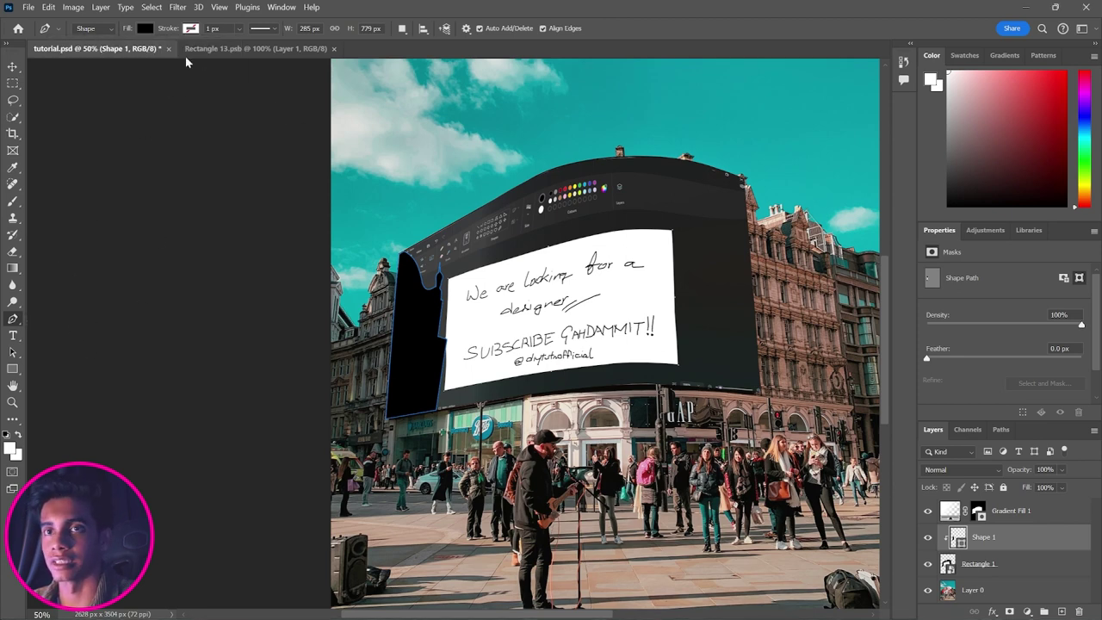
left_click(143, 31)
left_click(112, 53)
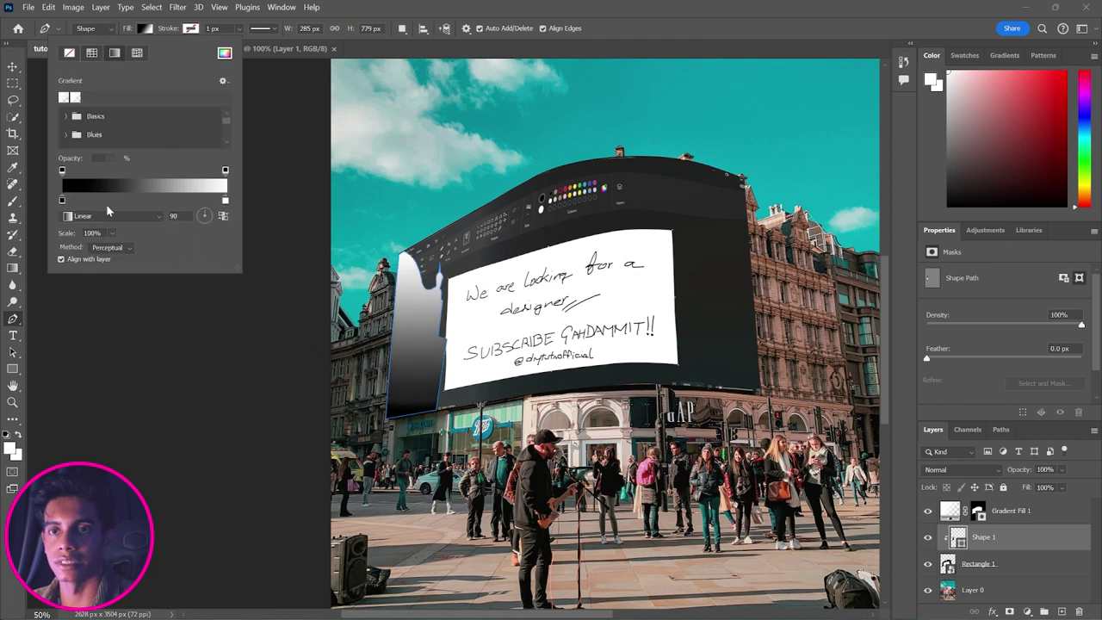
Step: Change the gradient's white end stop to grey 939393 and set the opacity at that end to 40%
double_click(226, 201)
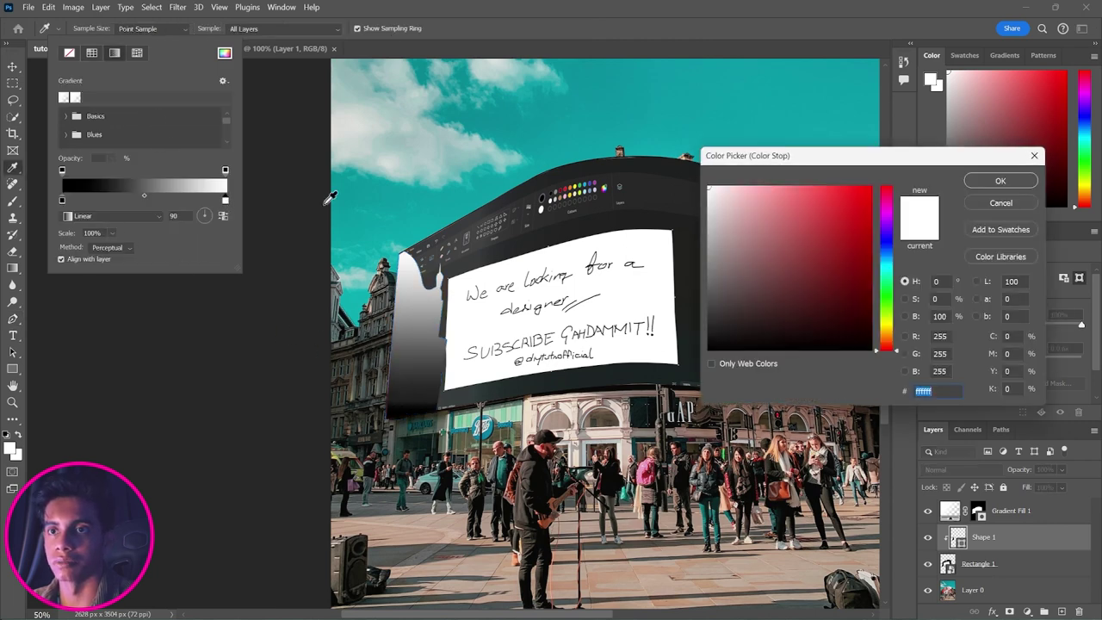
left_click_drag(733, 269, 692, 256)
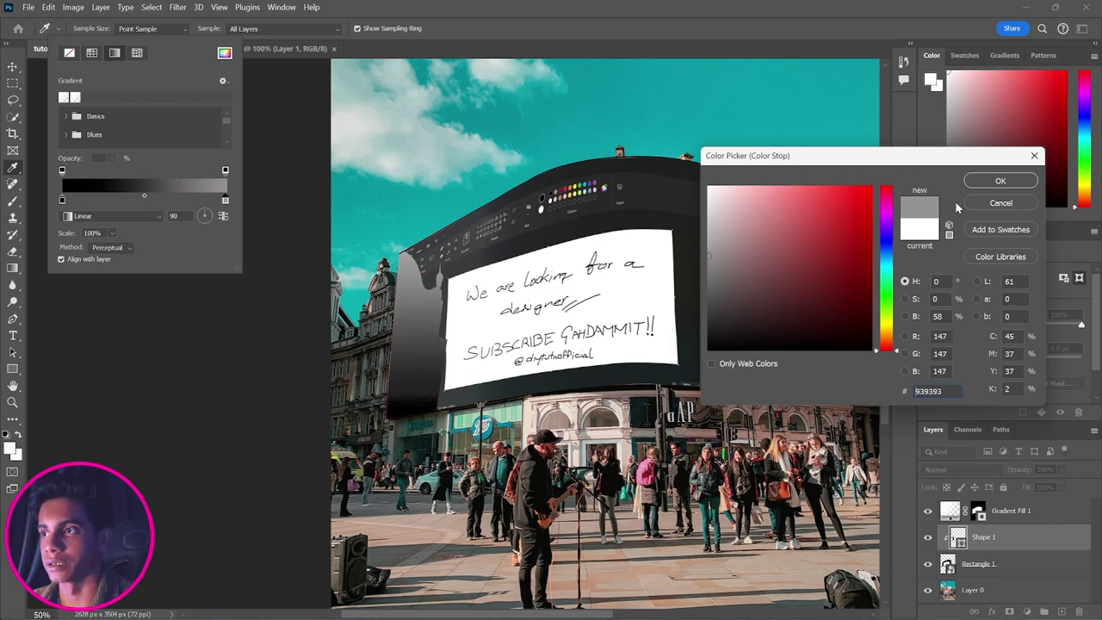
left_click(1001, 181)
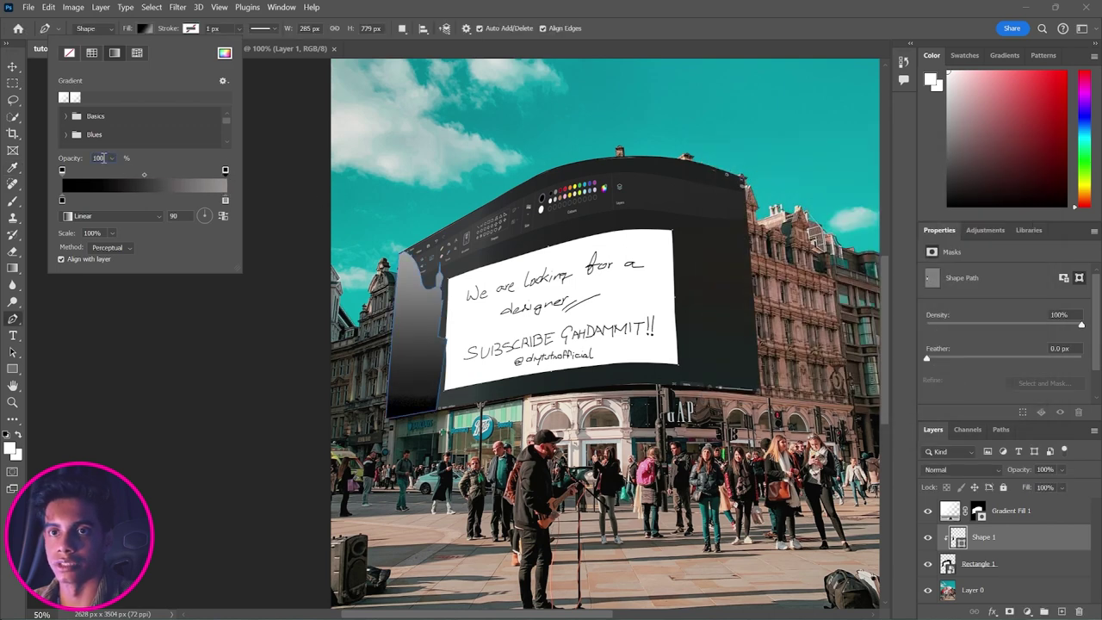
left_click(101, 158)
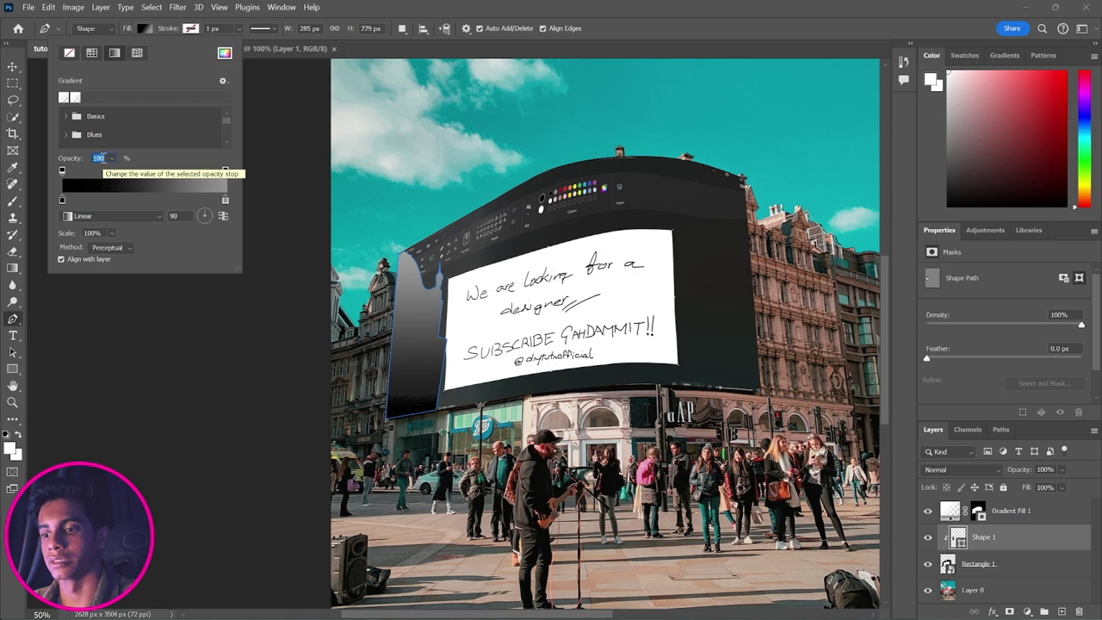
type("40")
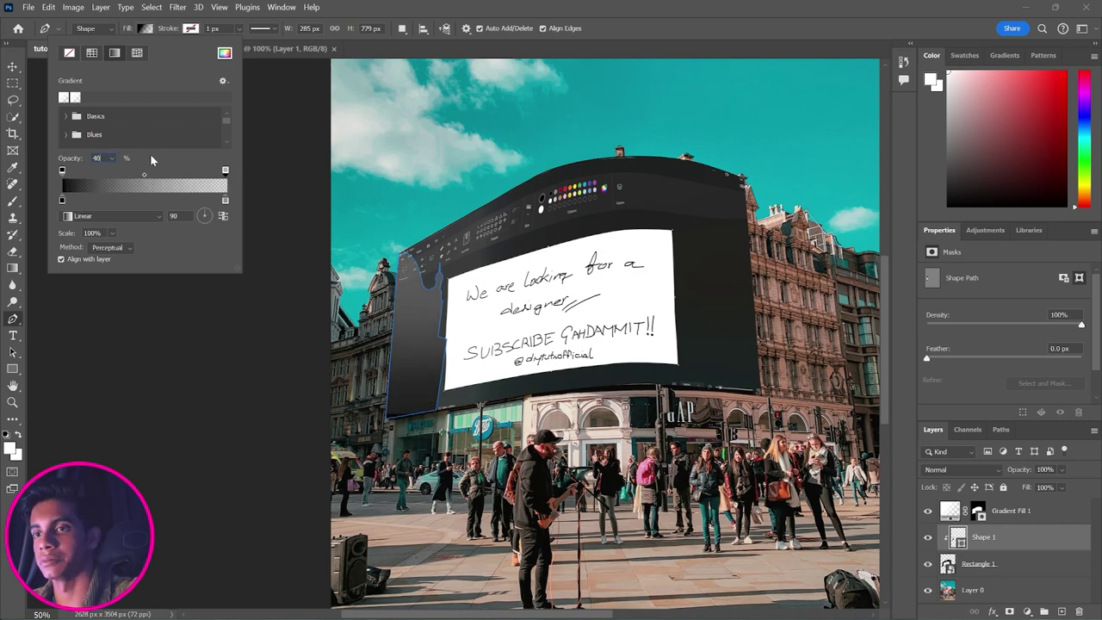
Step: Add a 40% opacity stop near the middle of the shadow gradient and rotate the gradient to -8 degrees
left_click(148, 170)
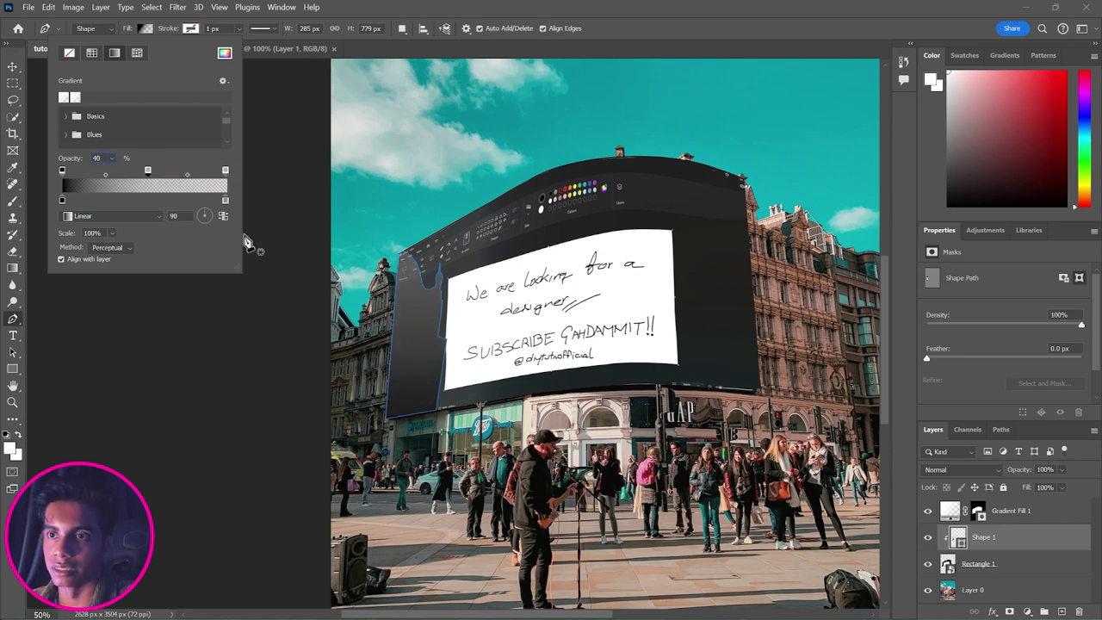
left_click_drag(209, 216, 211, 216)
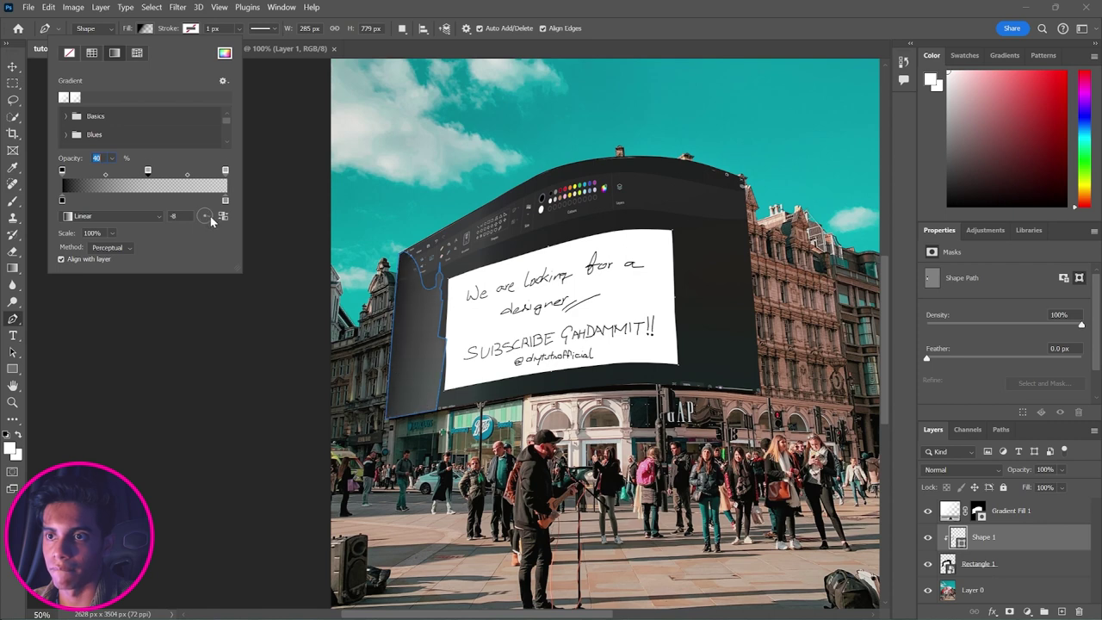
left_click(12, 67)
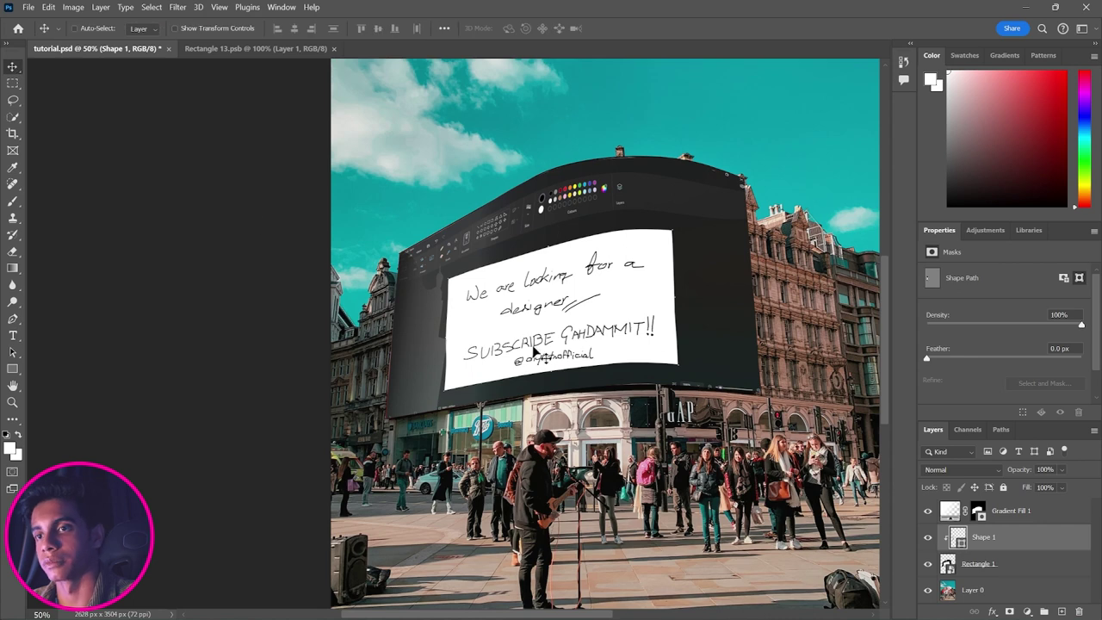
Step: Set the blend mode of the Shape 1 layer to Overlay
left_click(961, 470)
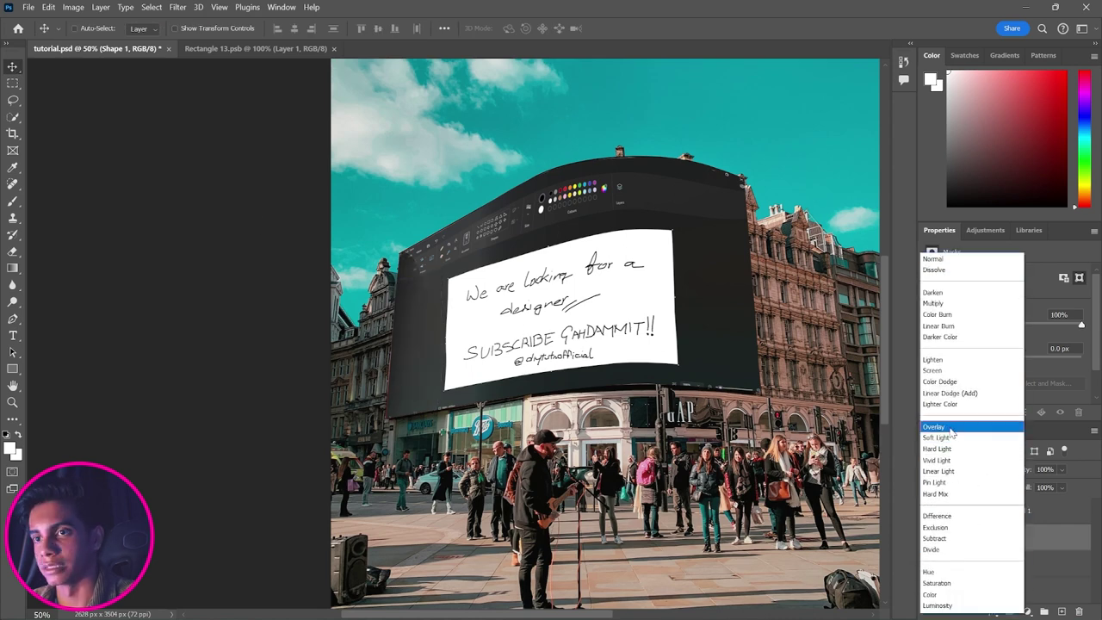
left_click(950, 428)
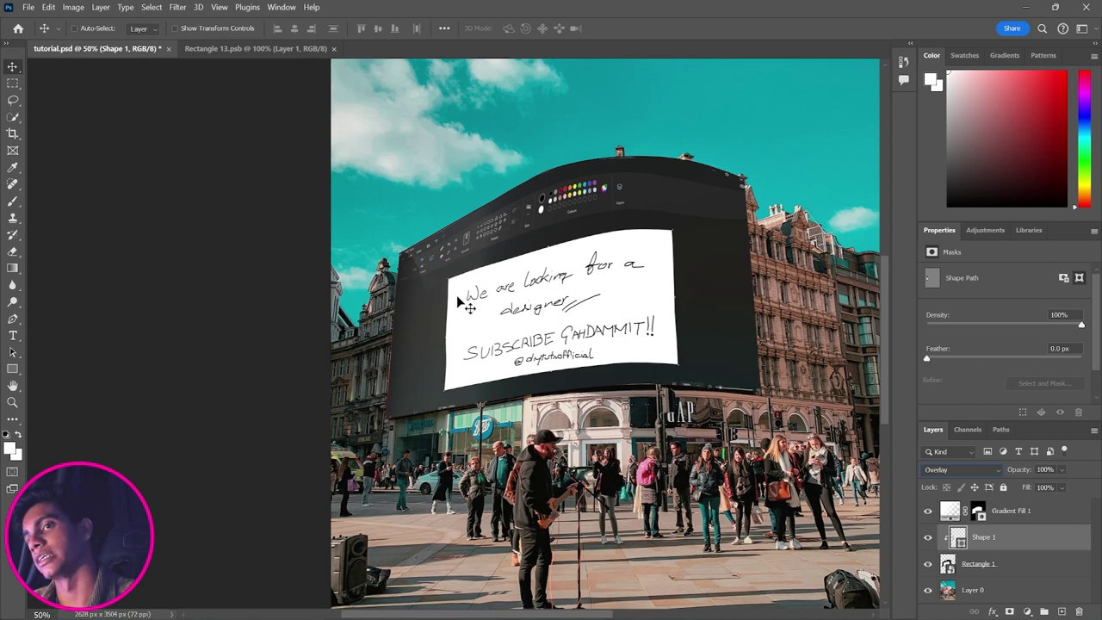
Step: Edit the gradient of Shape 1 and raise the opacity stop at its grey end to 90%
double_click(951, 513)
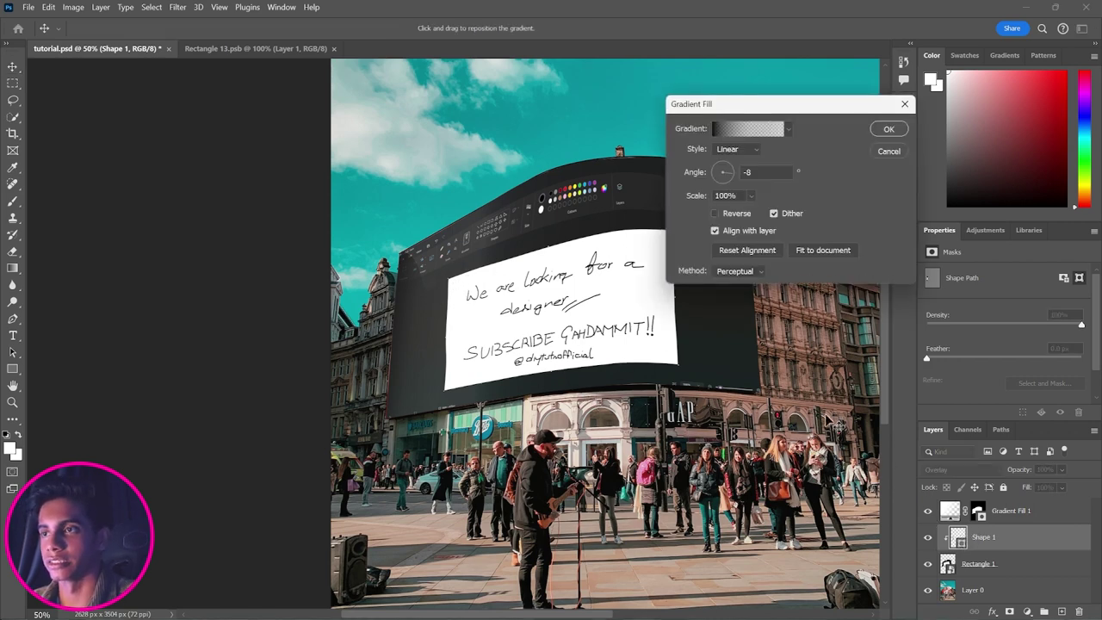
left_click(749, 129)
left_click(282, 385)
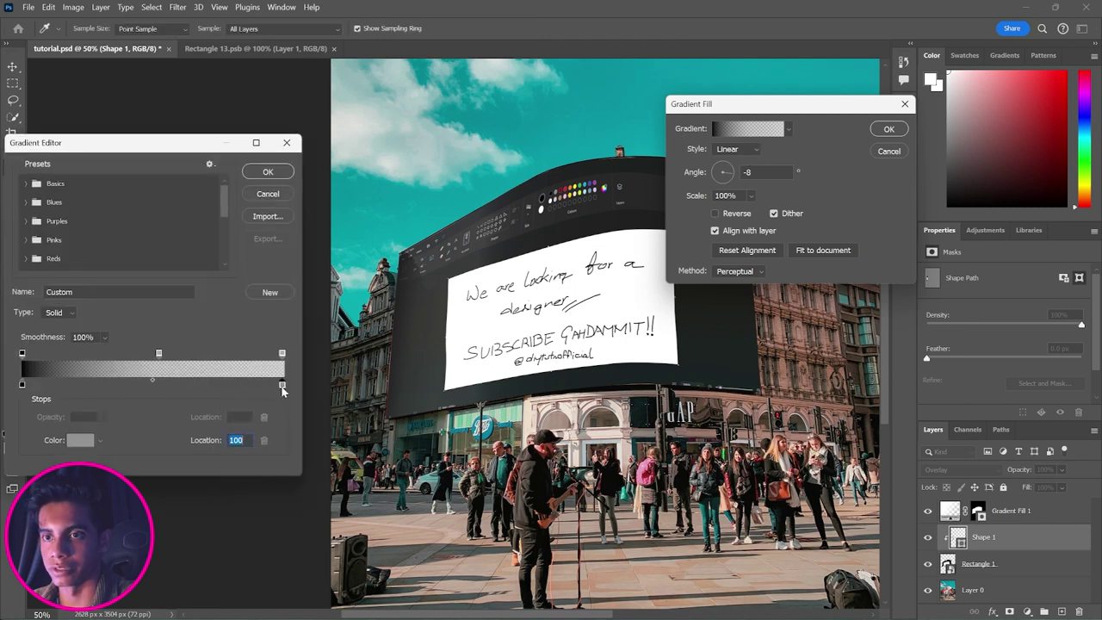
left_click(282, 353)
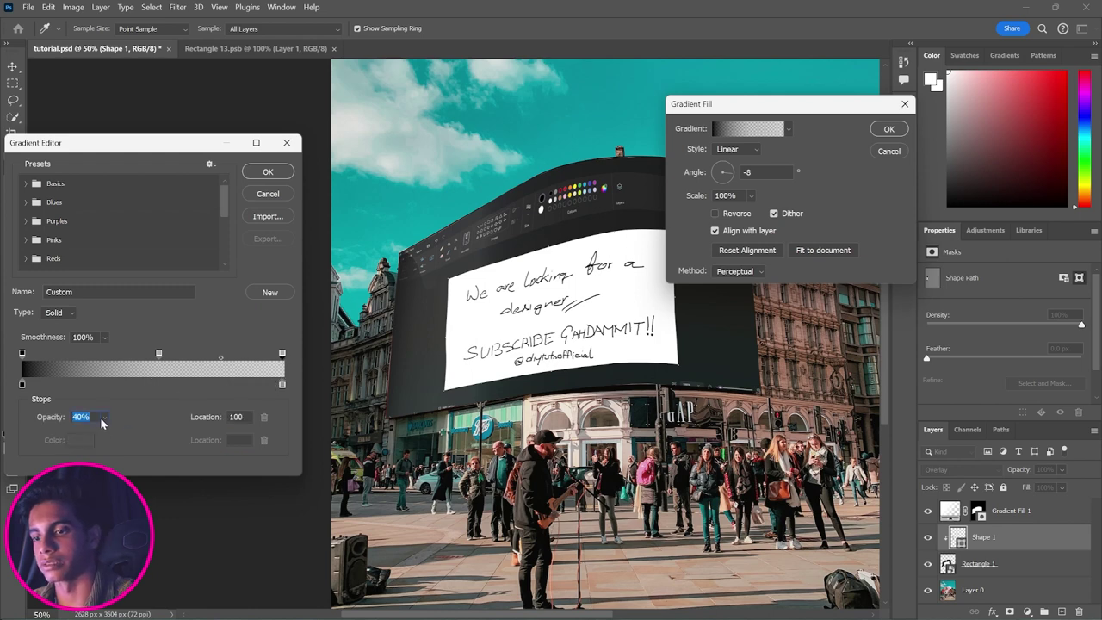
left_click_drag(100, 417, 207, 423)
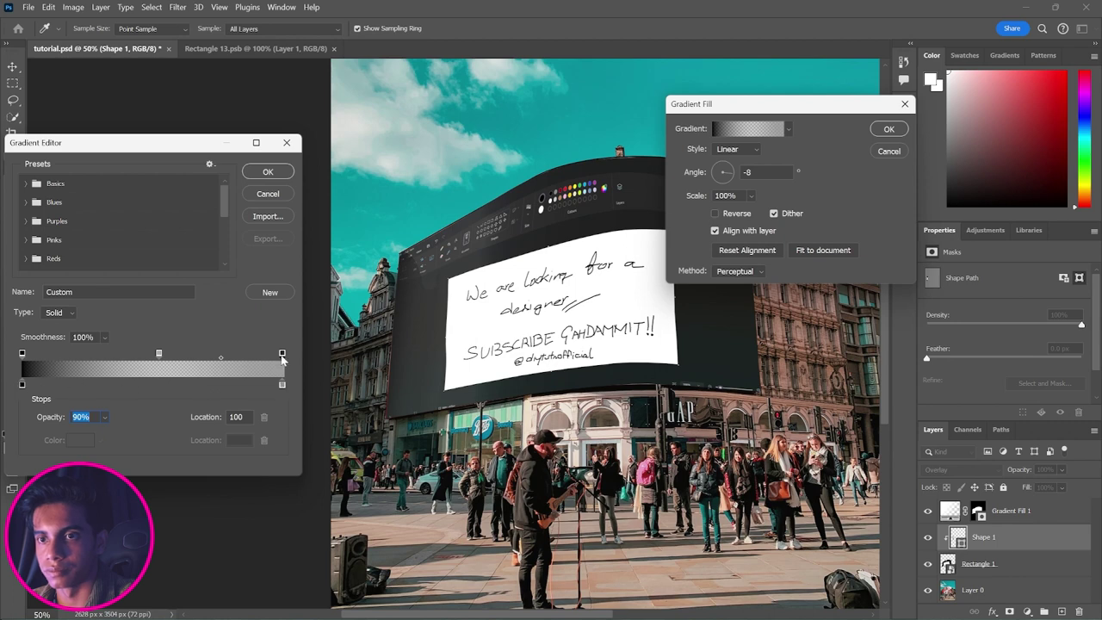
Step: Darken the grey end stop of the shadow gradient to 505050 and apply the gradient changes
left_click(282, 385)
double_click(283, 385)
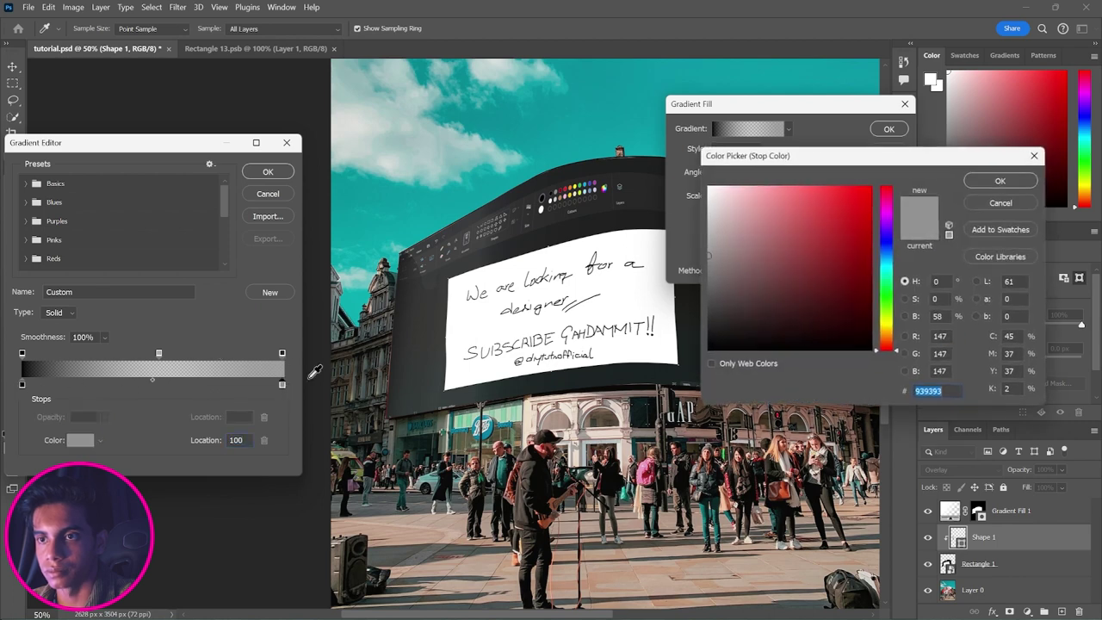
left_click_drag(739, 246, 705, 296)
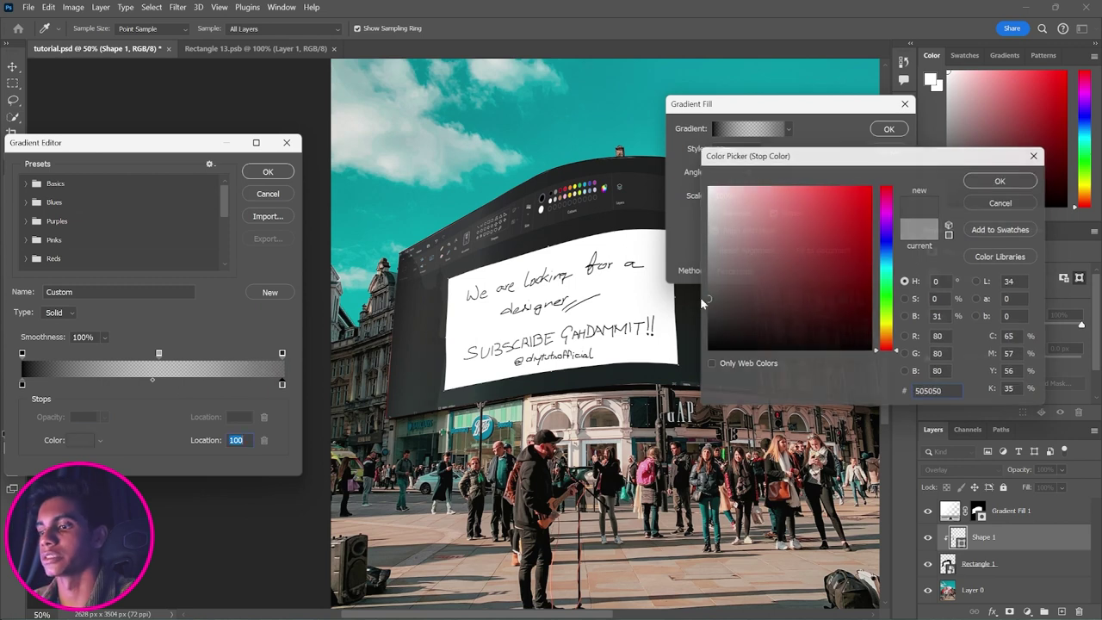
key("Return")
key("Return")
left_click(880, 128)
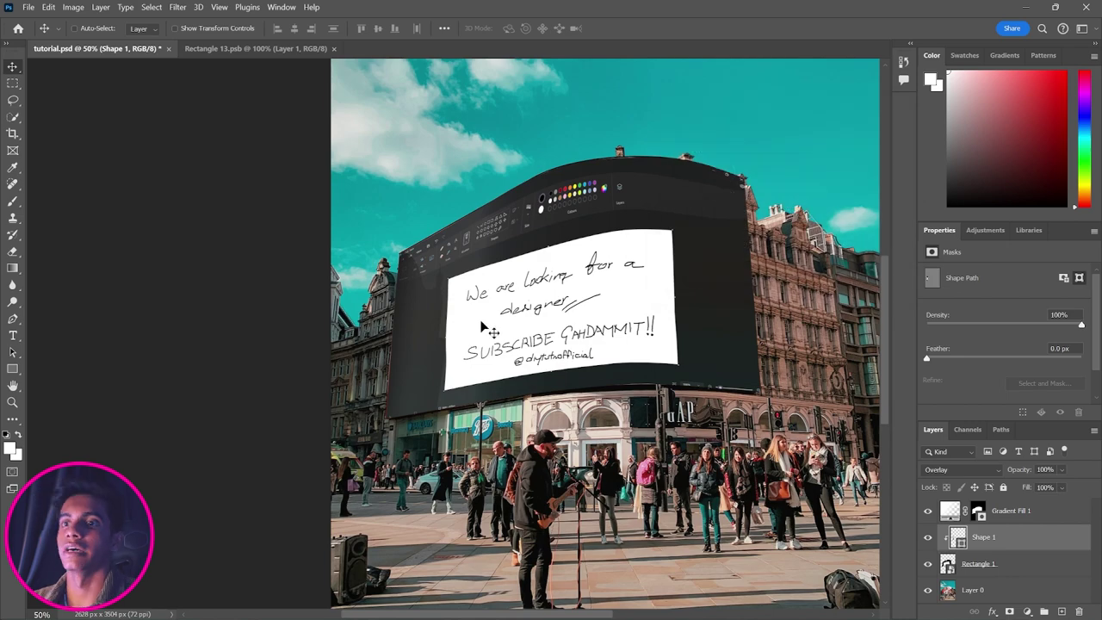
left_click_drag(592, 347, 534, 304)
key("z")
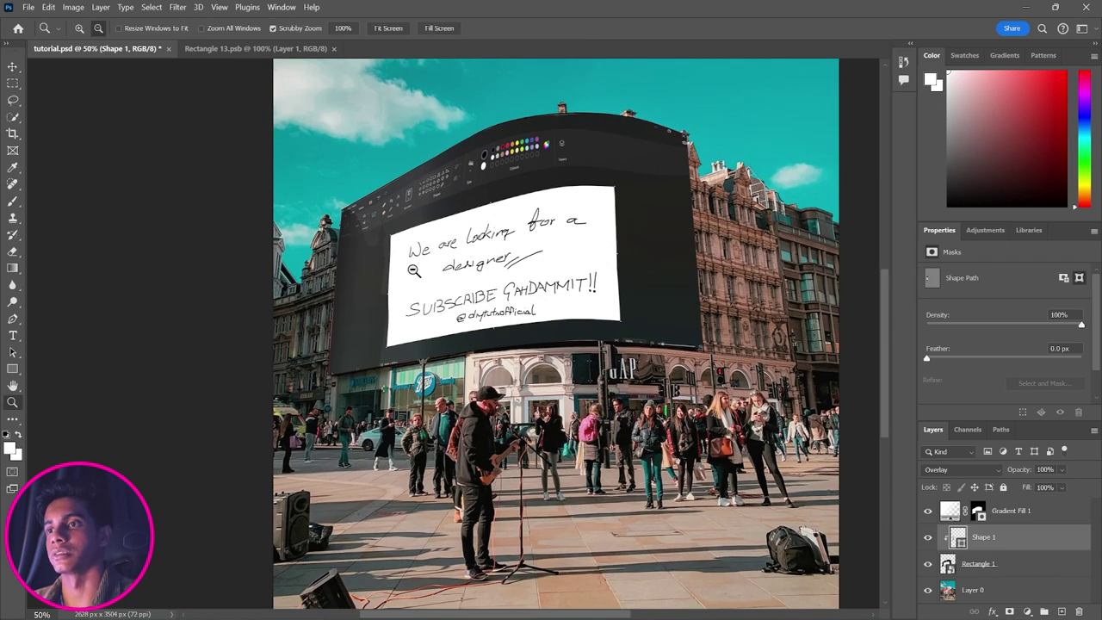
left_click(415, 254, "alt")
left_click(415, 250)
left_click(413, 250)
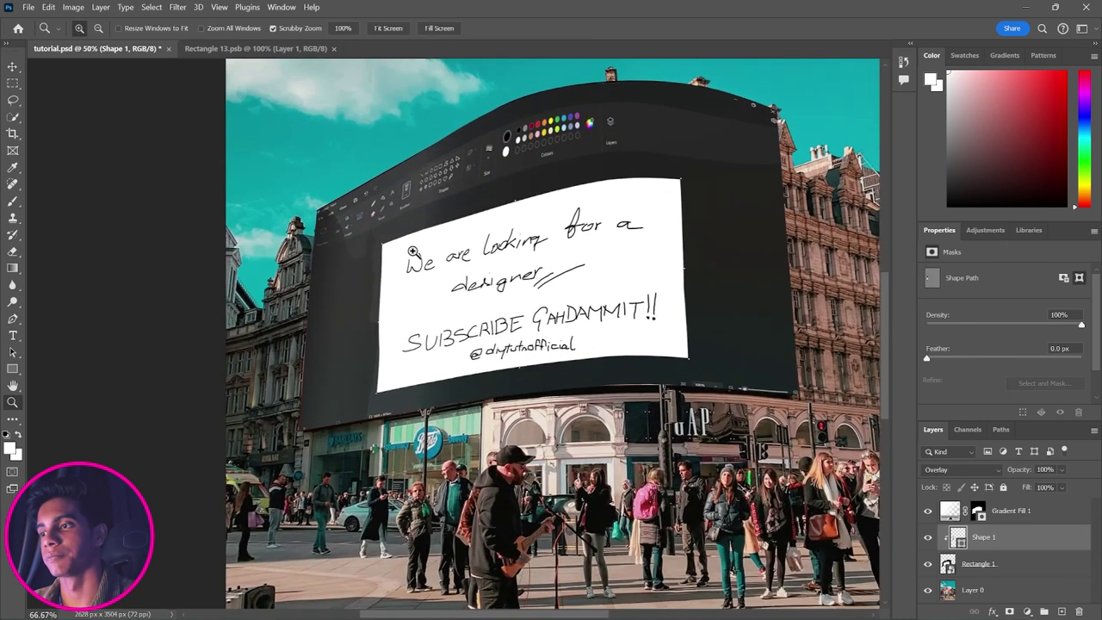
Step: Examine the shadow gradient on the billboard, both in the full street photo and closer up
left_click(431, 259, "alt")
left_click(417, 254)
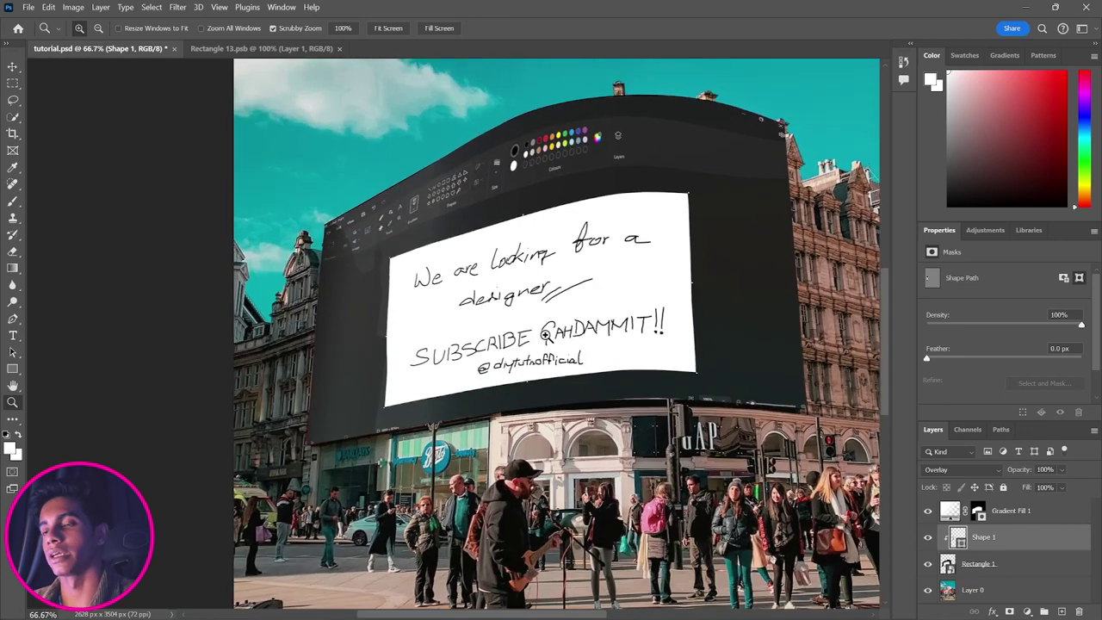
left_click(544, 334, "alt")
left_click(544, 335, "alt")
left_click(546, 336, "alt")
left_click(527, 319)
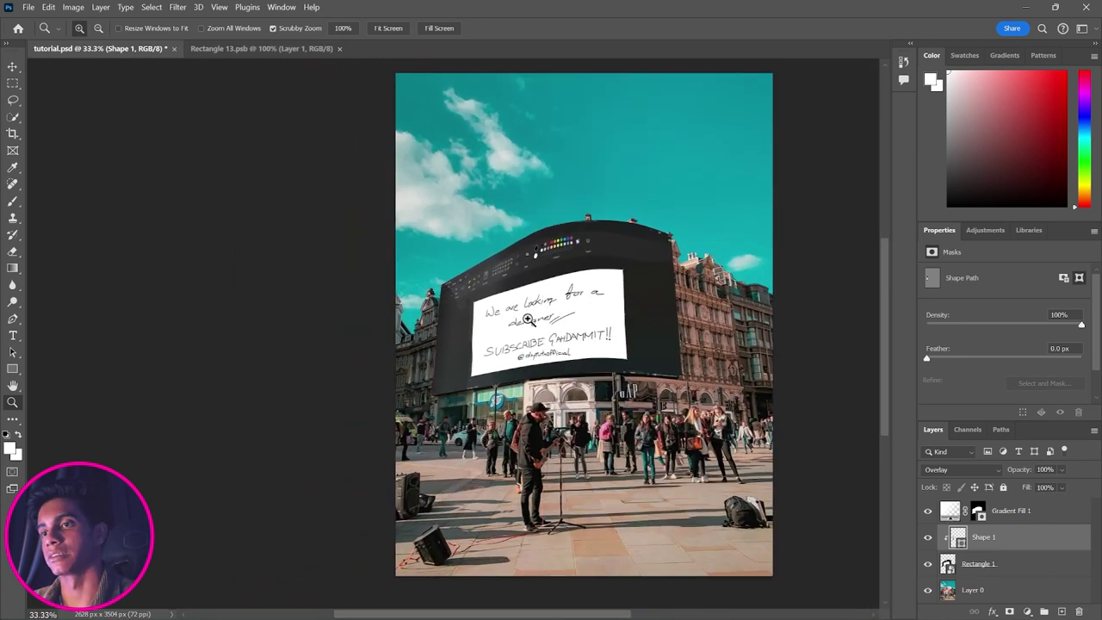
left_click(529, 319)
left_click(530, 317)
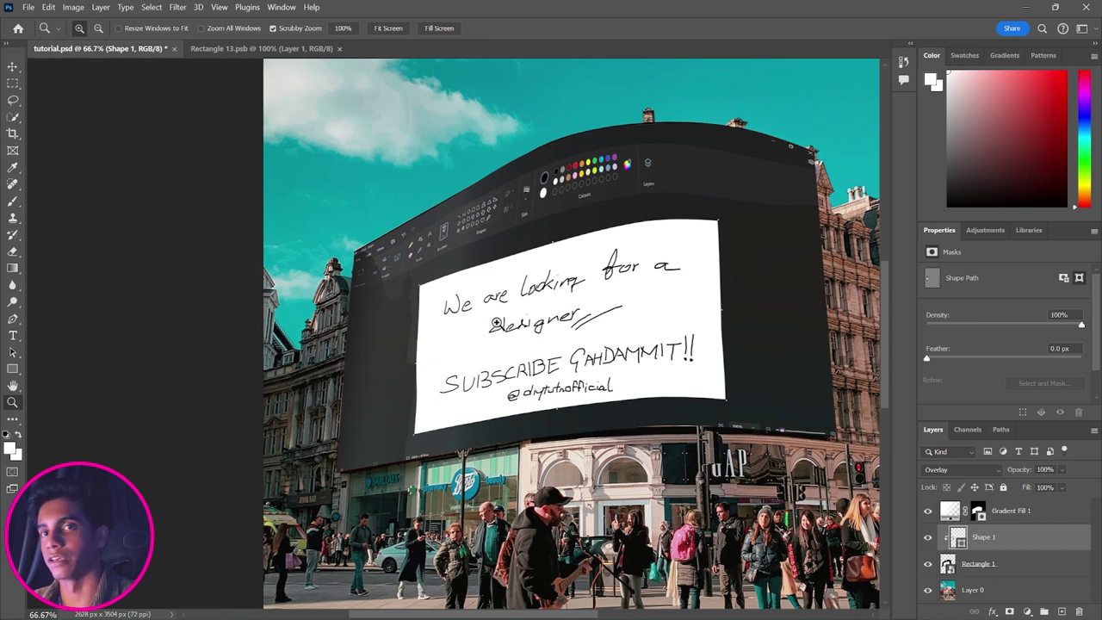
Step: Add a white-to-transparent gradient fill above Shape 1, fading at about -82° from the billboard's upper edge, and clip it to the billboard
left_click(1054, 563)
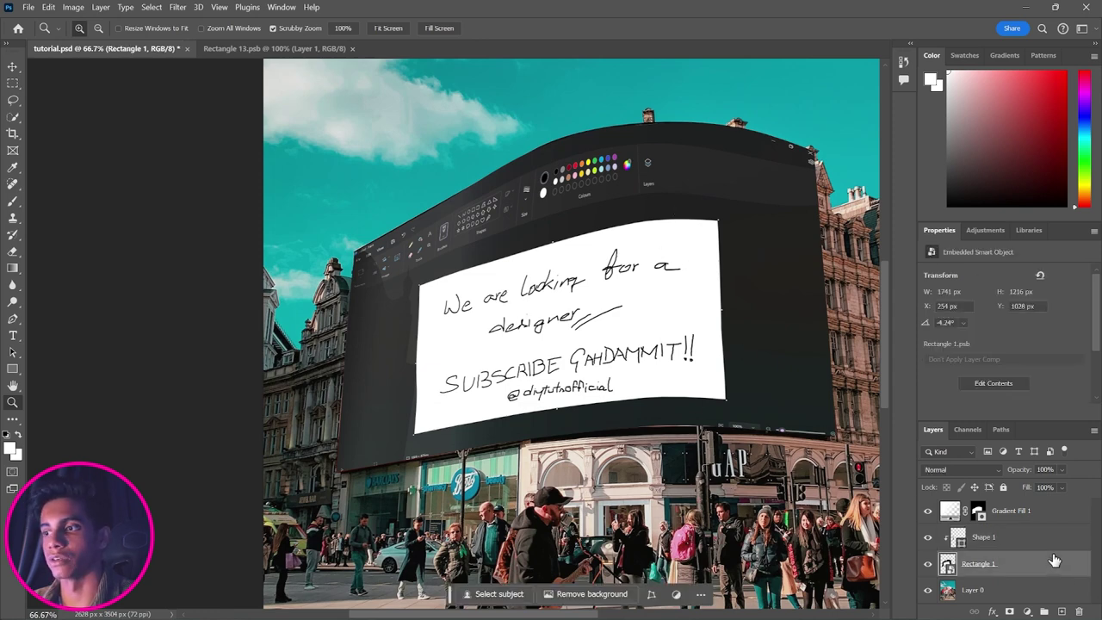
left_click(1056, 539)
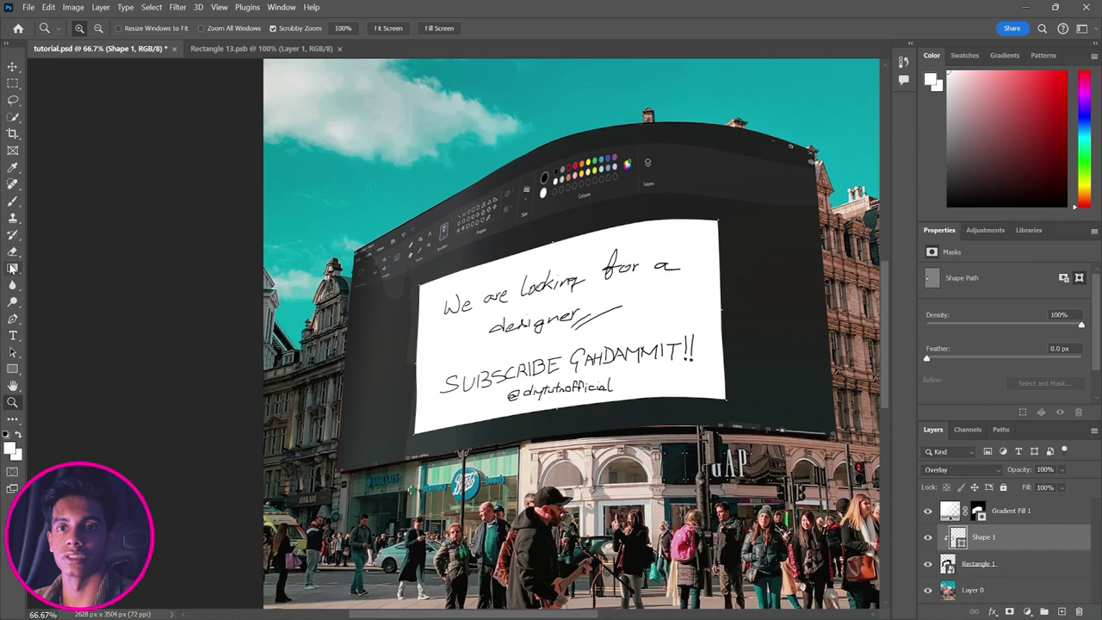
left_click(13, 268)
left_click_drag(660, 142, 646, 220)
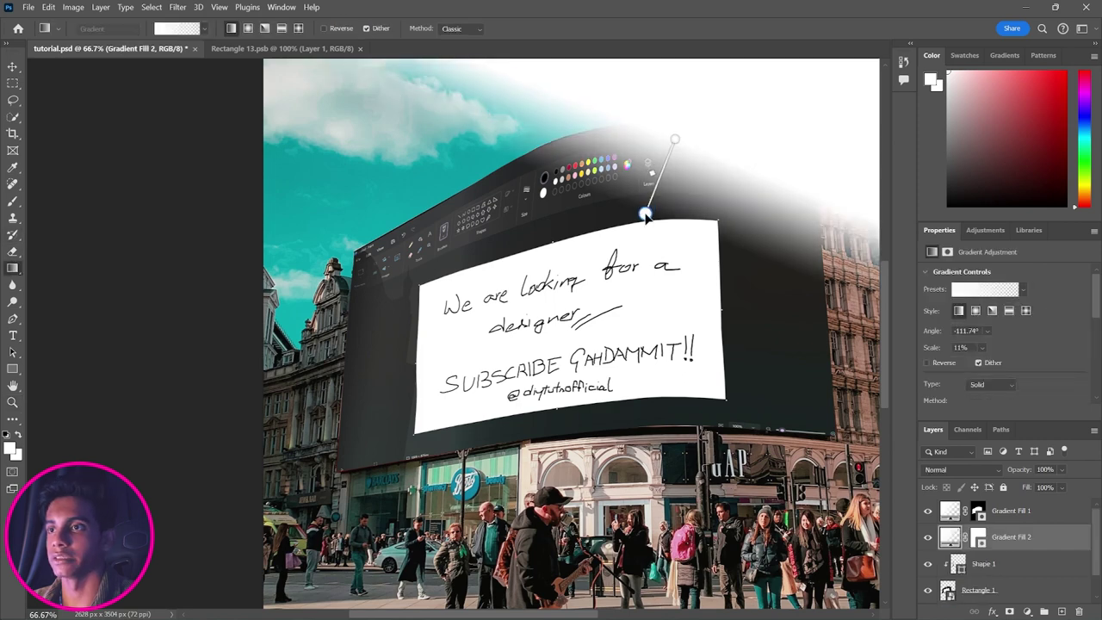
left_click_drag(569, 147, 583, 248)
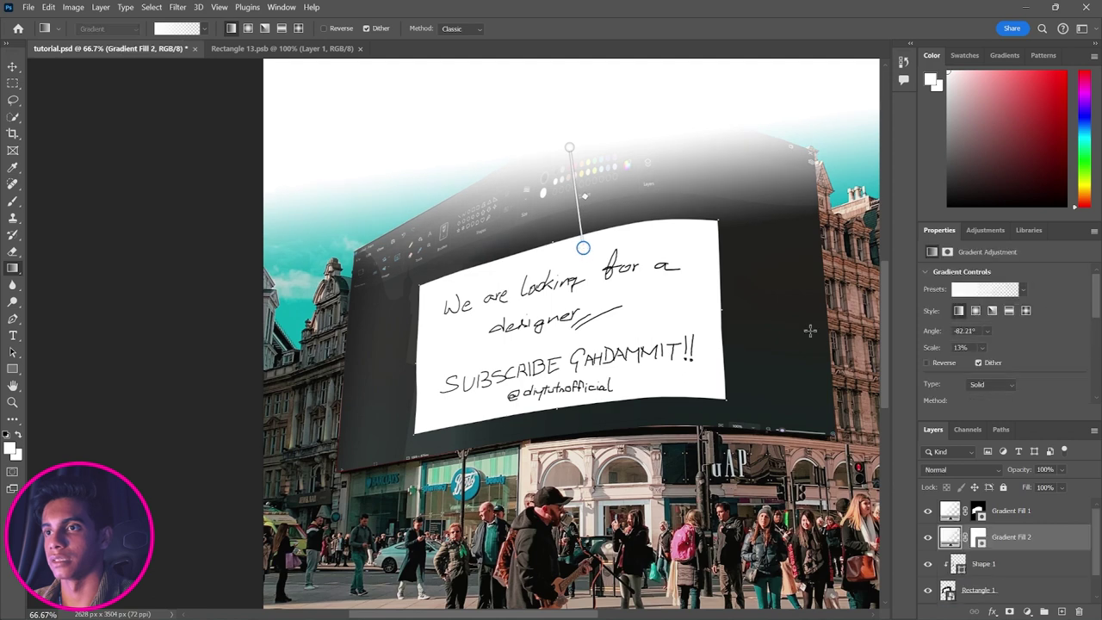
left_click(1052, 553, "alt")
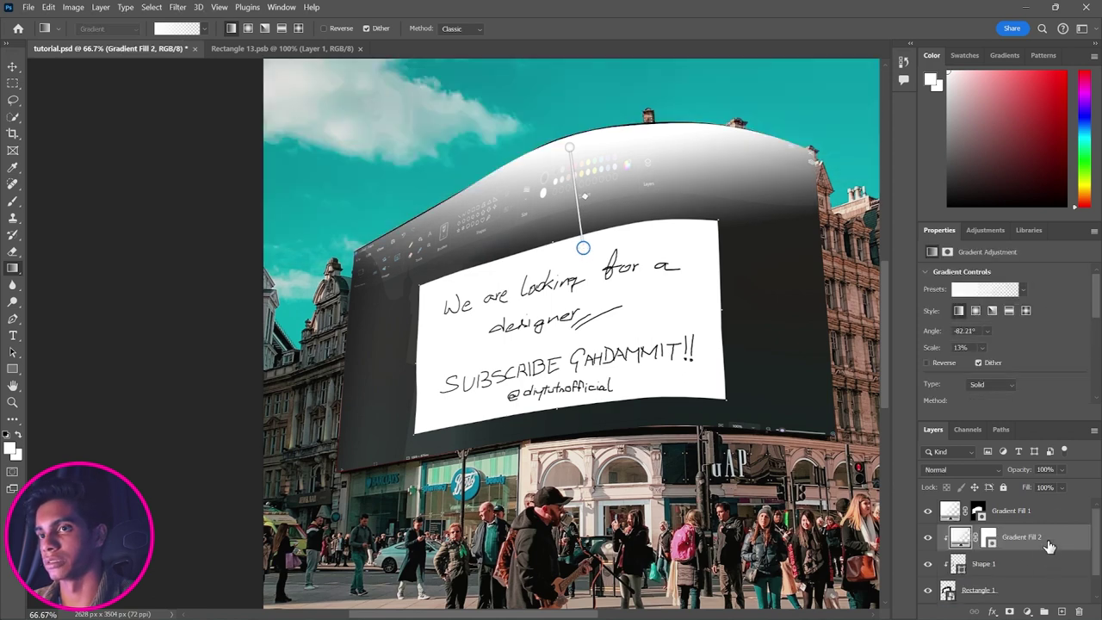
Step: Set the Gradient Fill 2 layer to Soft Light and lower its opacity to 74%
left_click(964, 471)
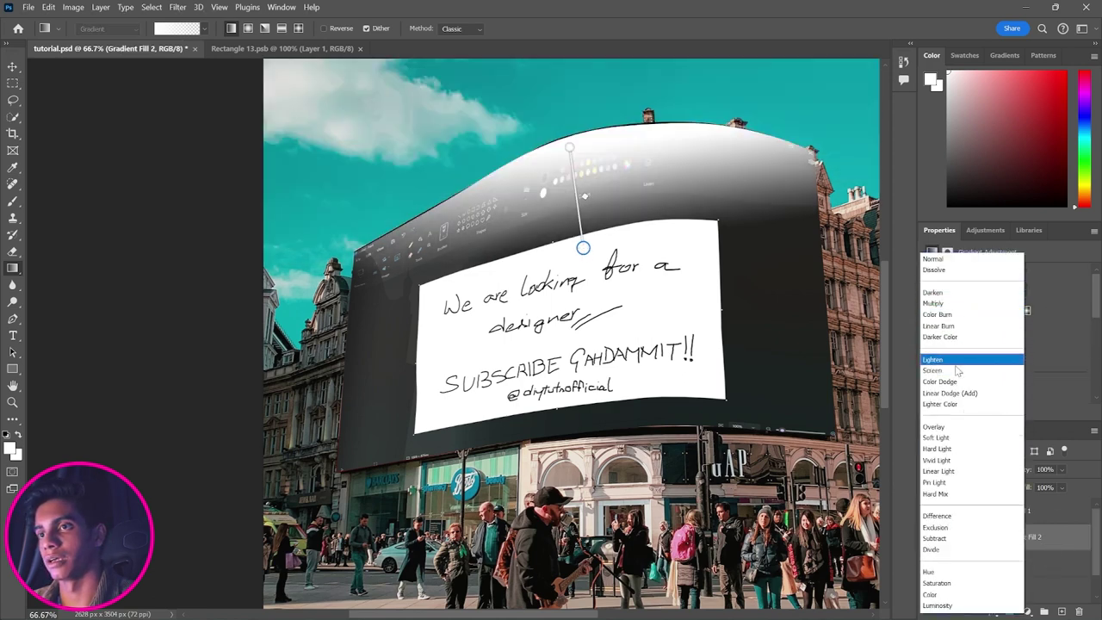
left_click(970, 439)
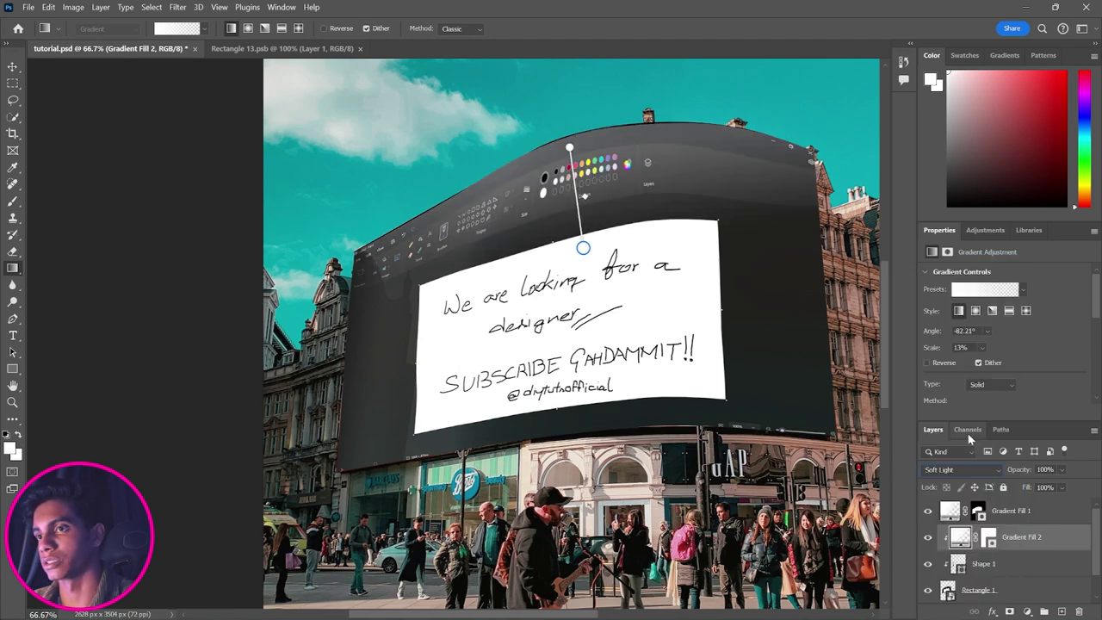
left_click(1062, 472)
left_click_drag(1069, 487, 1070, 488)
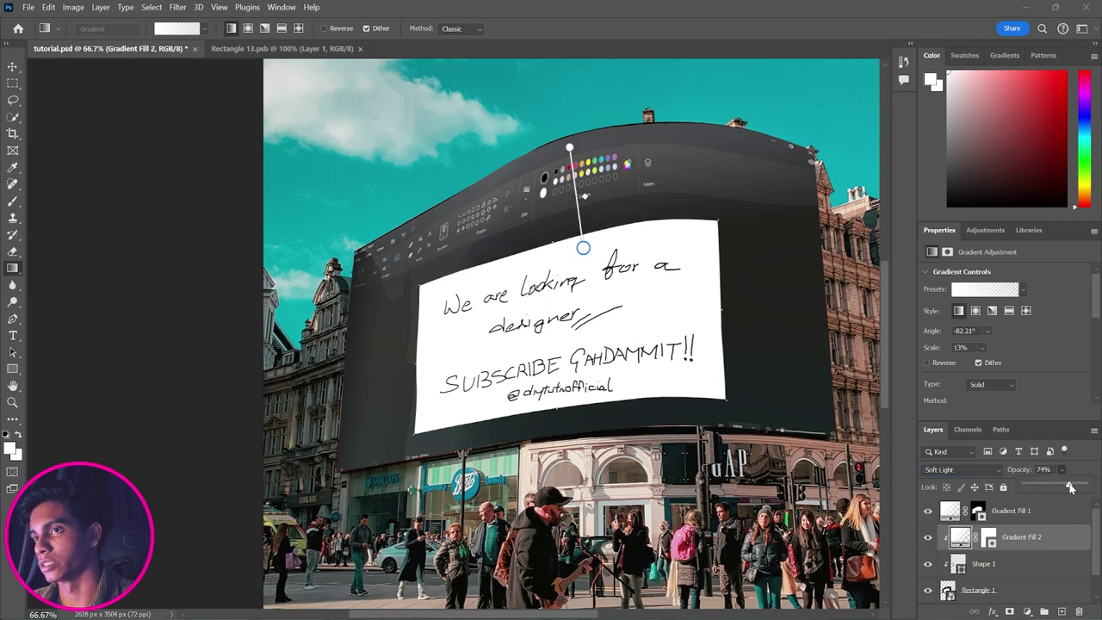
Step: Examine the softened gradient across the full billboard and the lower edge above the GAP storefront
key("z")
left_click(672, 332, "alt")
left_click(672, 332, "alt")
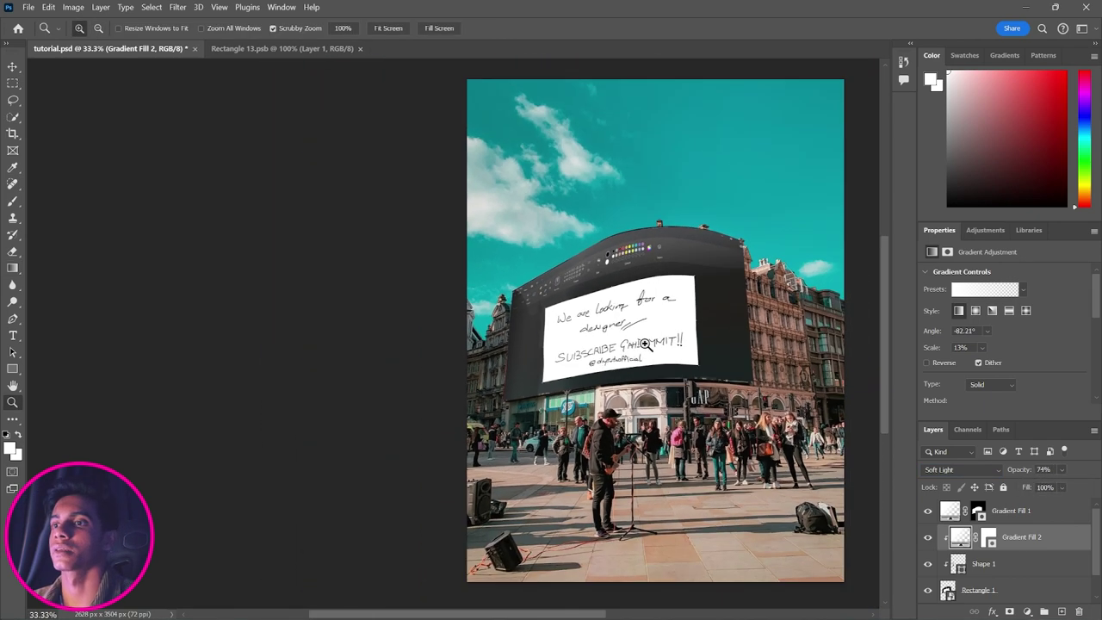
left_click(714, 326)
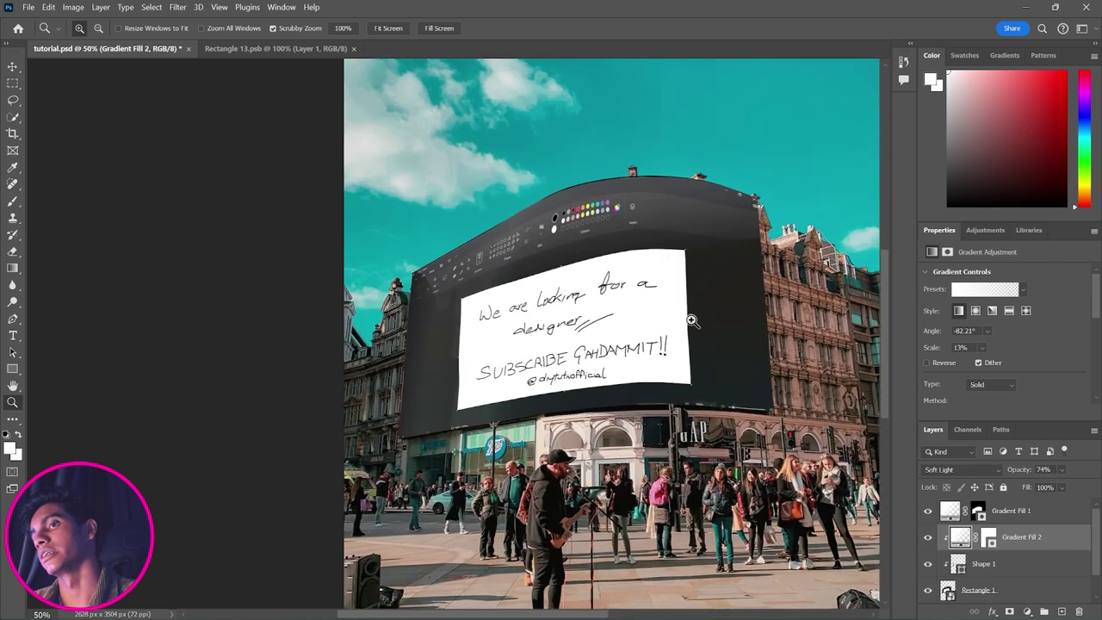
left_click(610, 381)
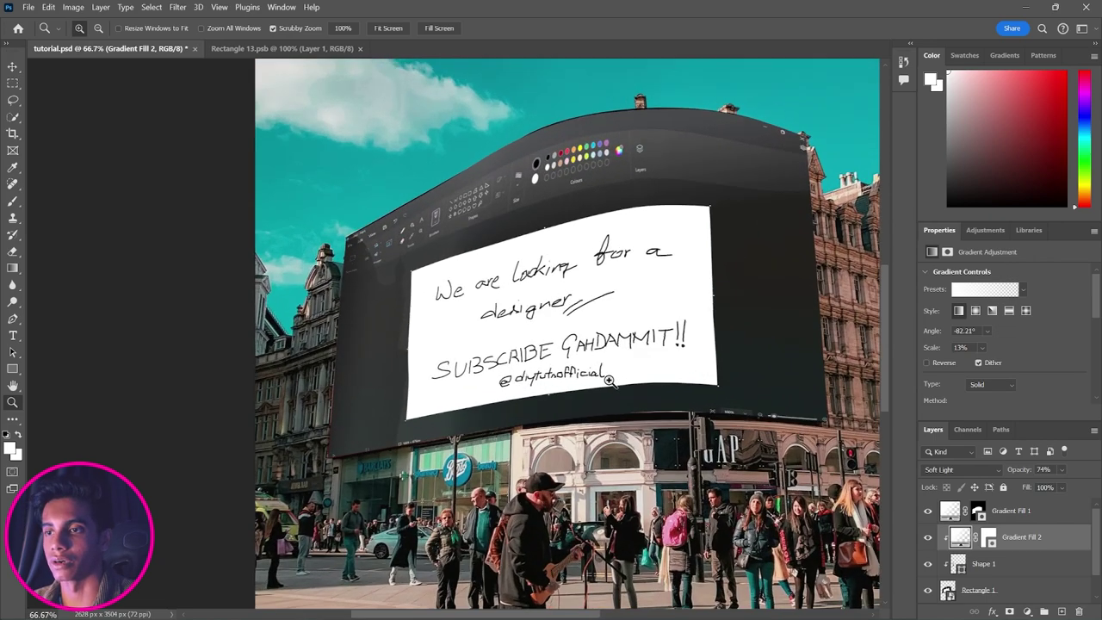
left_click(610, 381)
left_click(745, 423)
left_click(745, 422)
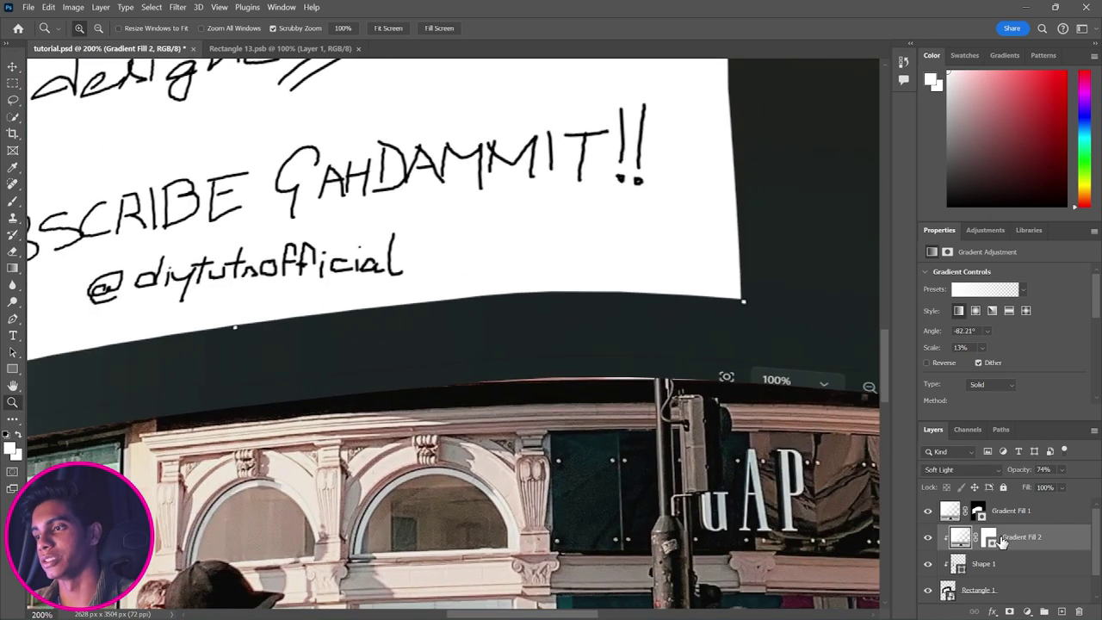
Step: Add a layer mask to Rectangle 1 and lower the layer's opacity to 16%
left_click(1024, 571)
scroll(1025, 571, "down", 1)
left_click(1026, 571)
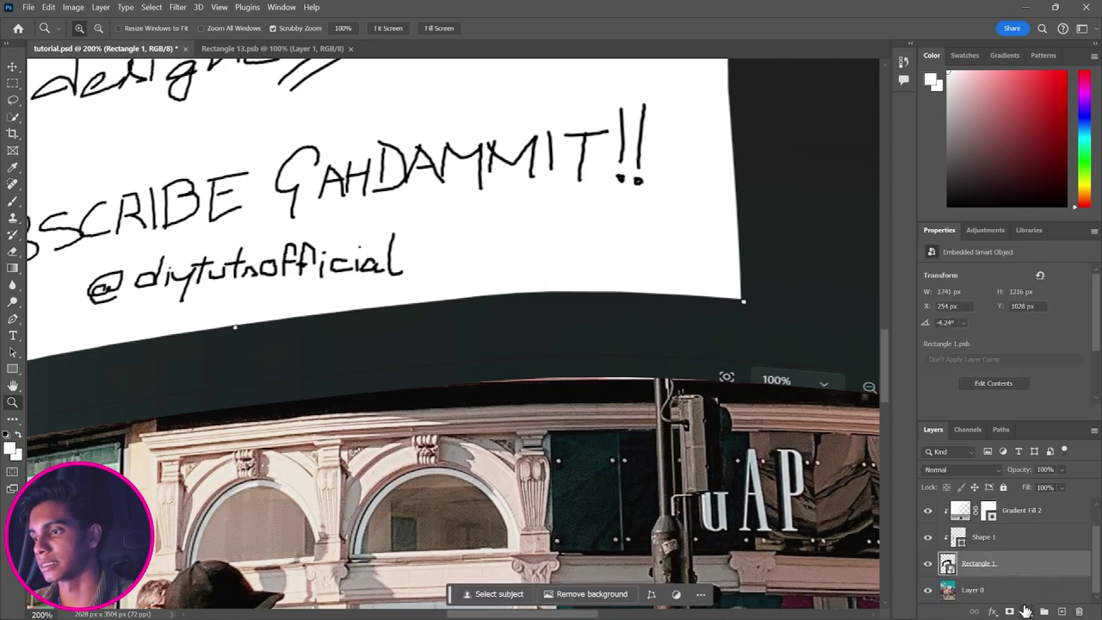
left_click(1009, 611)
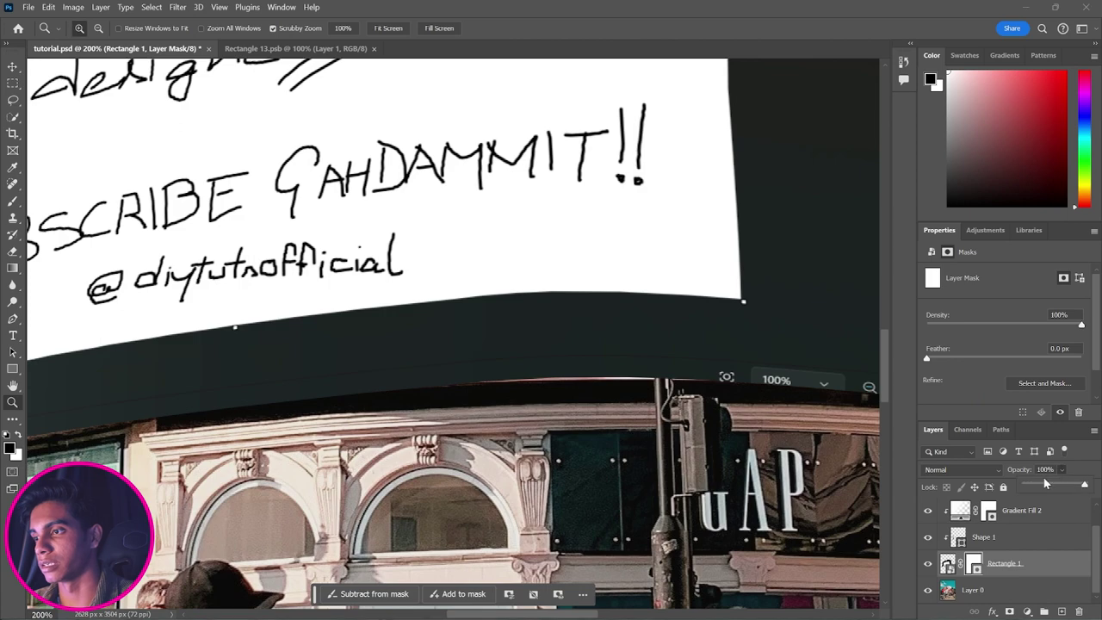
left_click(1041, 484)
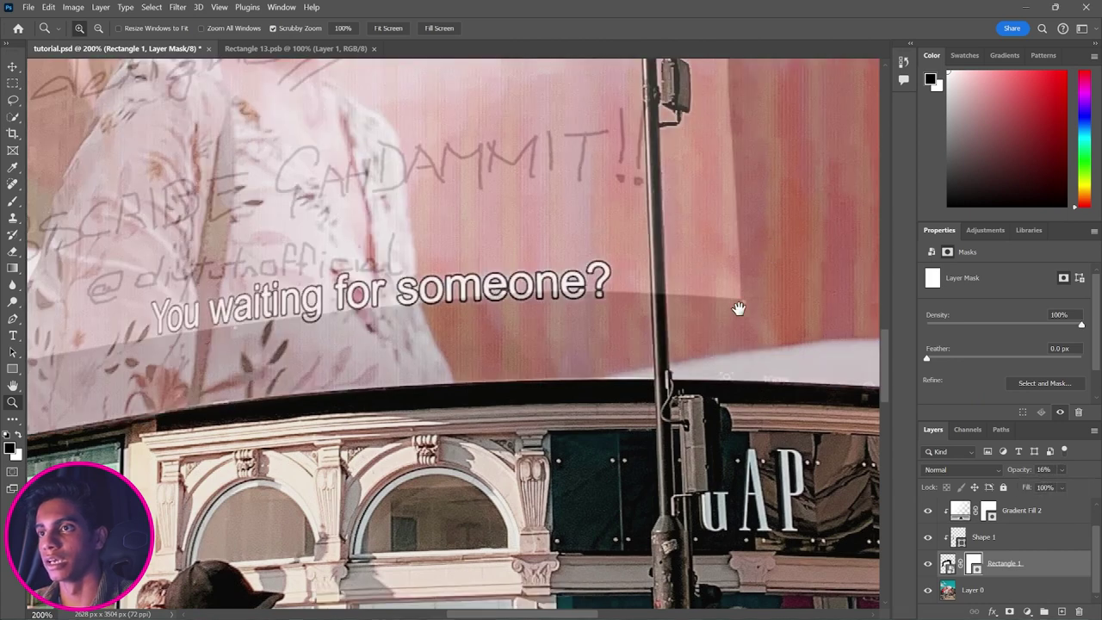
Step: Paint black on the Rectangle 1 mask with a 20 px Hard Round brush along the street pole in front of the billboard
left_click_drag(739, 308, 645, 507)
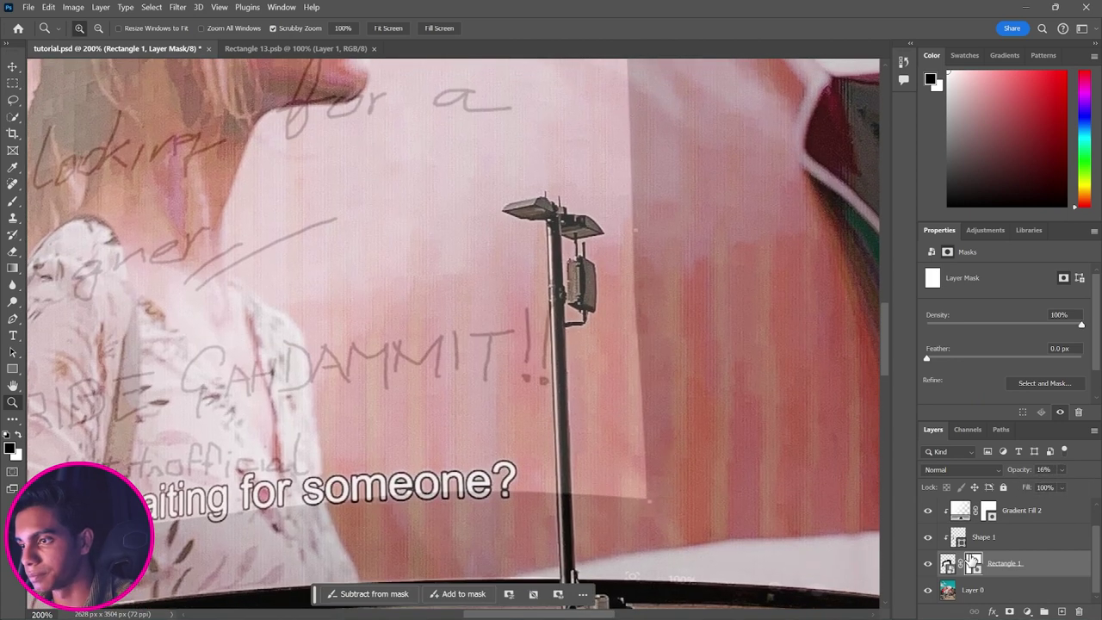
key("b")
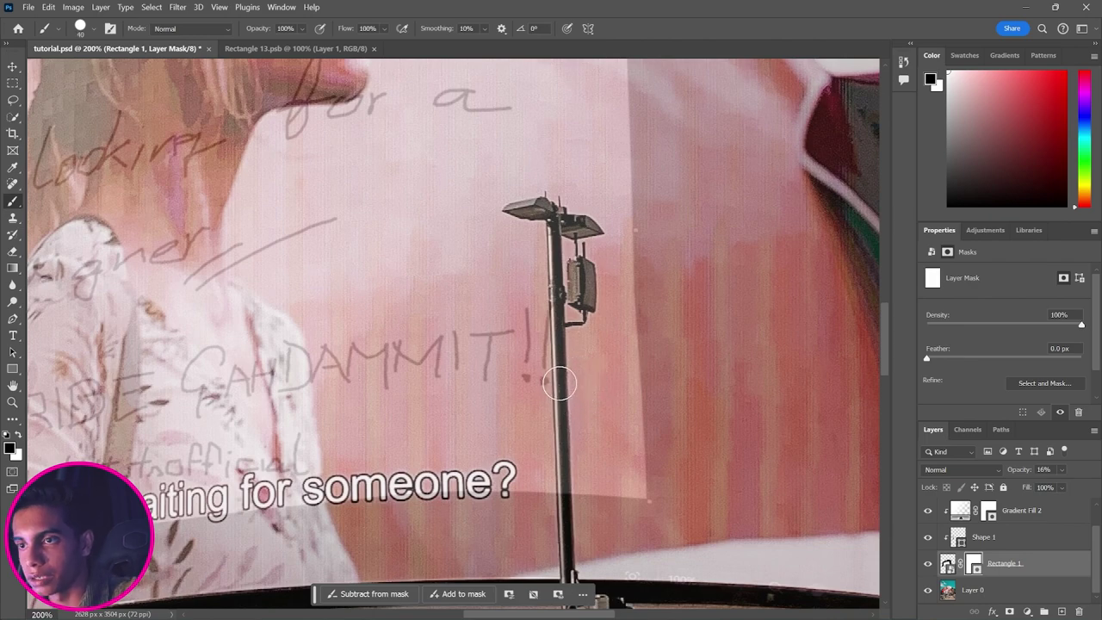
key("bracketleft")
key("bracketleft")
right_click(559, 384)
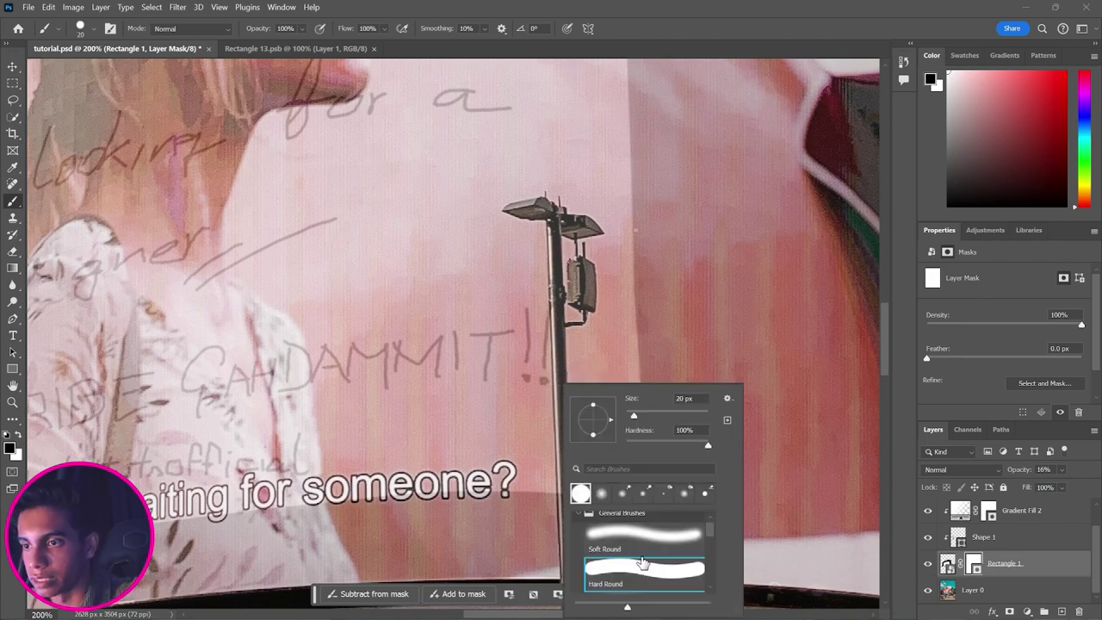
left_click(559, 355)
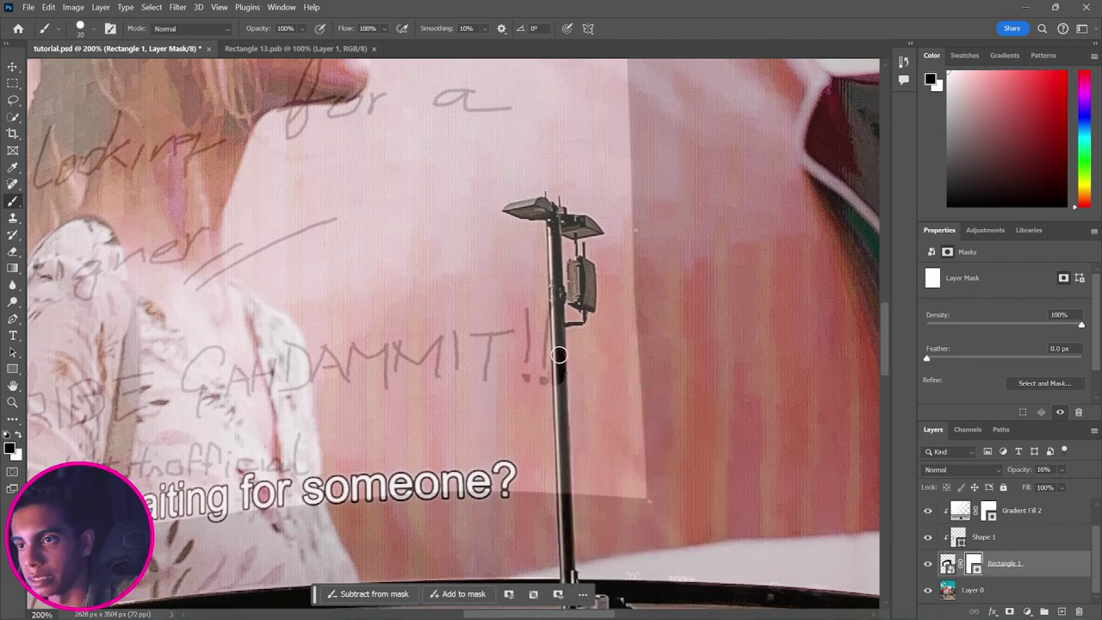
left_click_drag(559, 355, 567, 587)
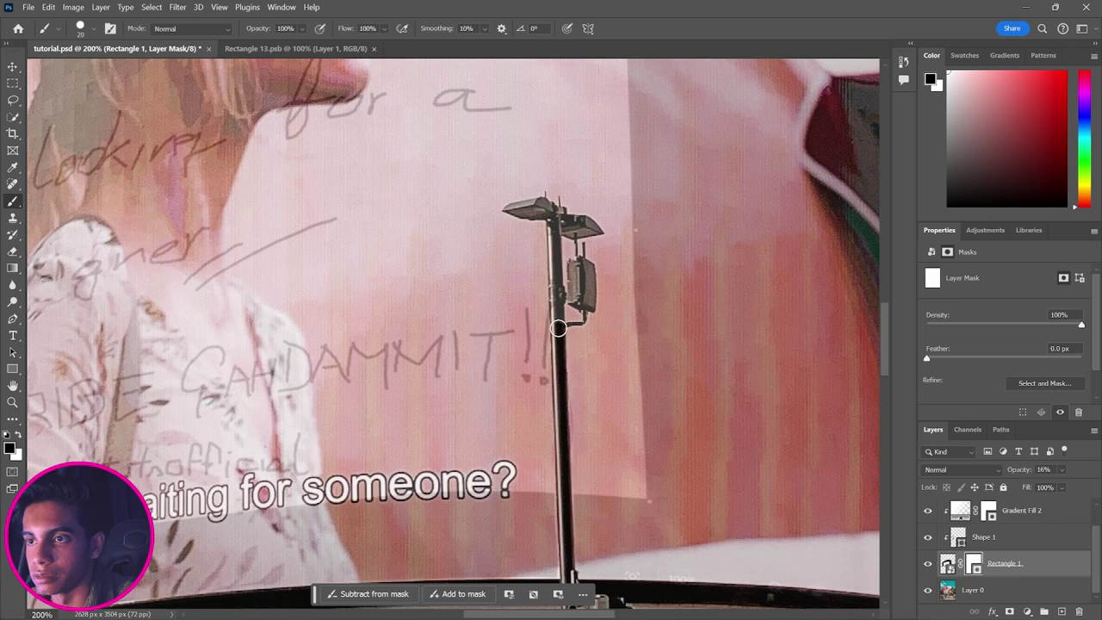
mouse_move(559, 328)
left_mouse_down()
mouse_move(556, 221)
mouse_move(513, 208)
mouse_move(558, 222)
left_mouse_up()
Step: Reduce the brush to 10 px and mask out the lamp heads and the box mounted on the pole
key("bracketleft")
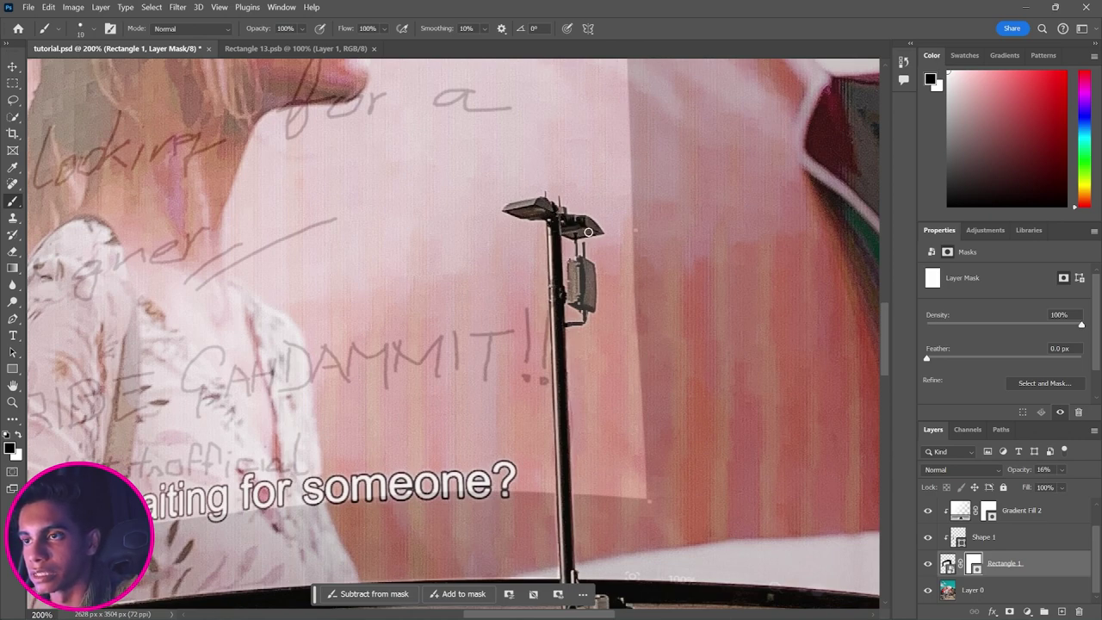
left_click_drag(583, 262, 580, 265)
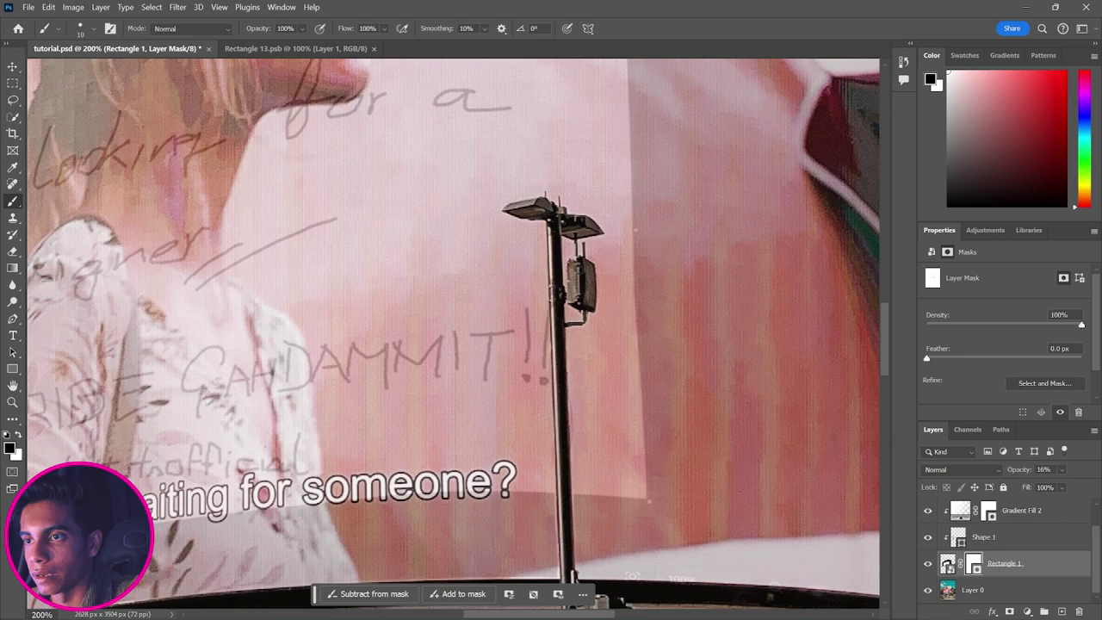
left_click_drag(572, 276, 579, 298)
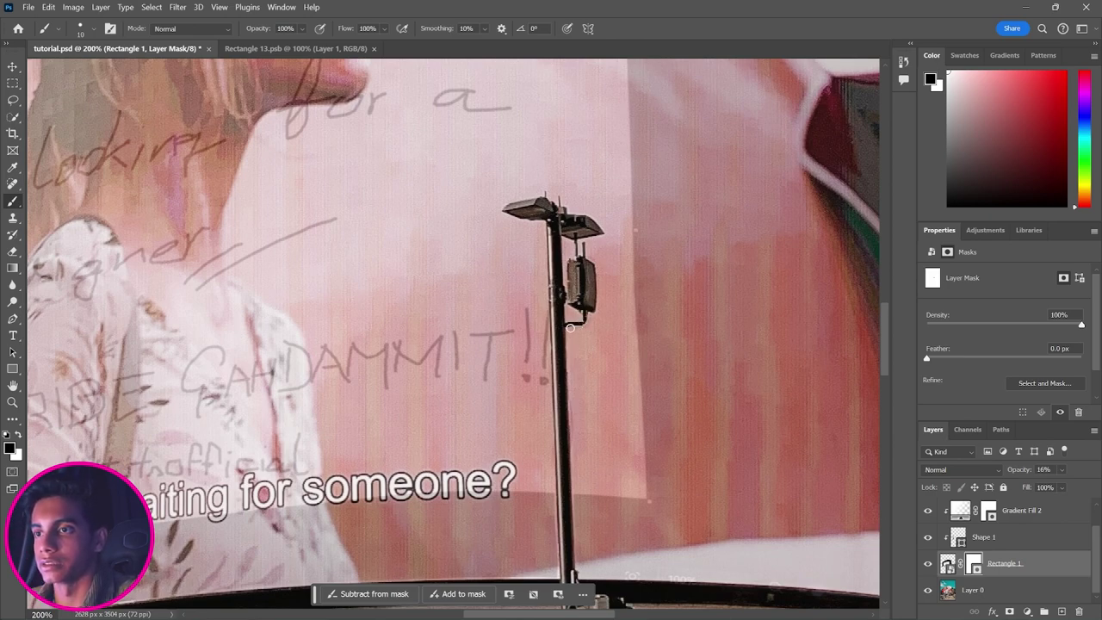
Step: Restore the opacity of the Rectangle 1 layer to 100%
left_click(1063, 471)
left_click(1092, 486)
scroll(595, 345, "down", 3)
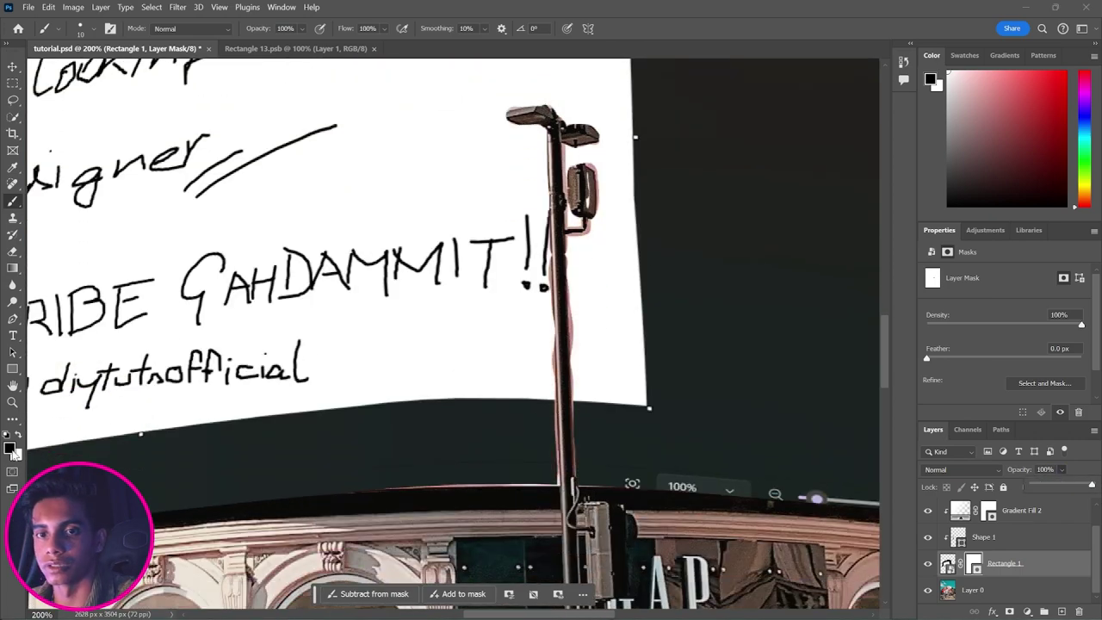
Step: Refine the Rectangle 1 mask along both edges of the pole's shaft, alternating white and black paint with the 10 px brush
key("x")
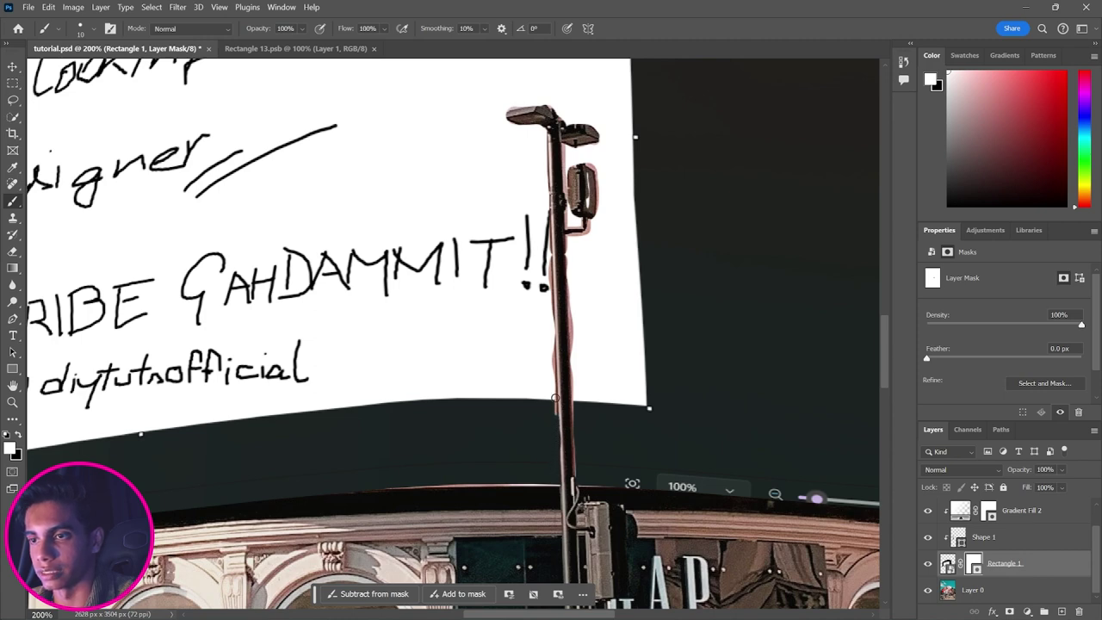
key("x")
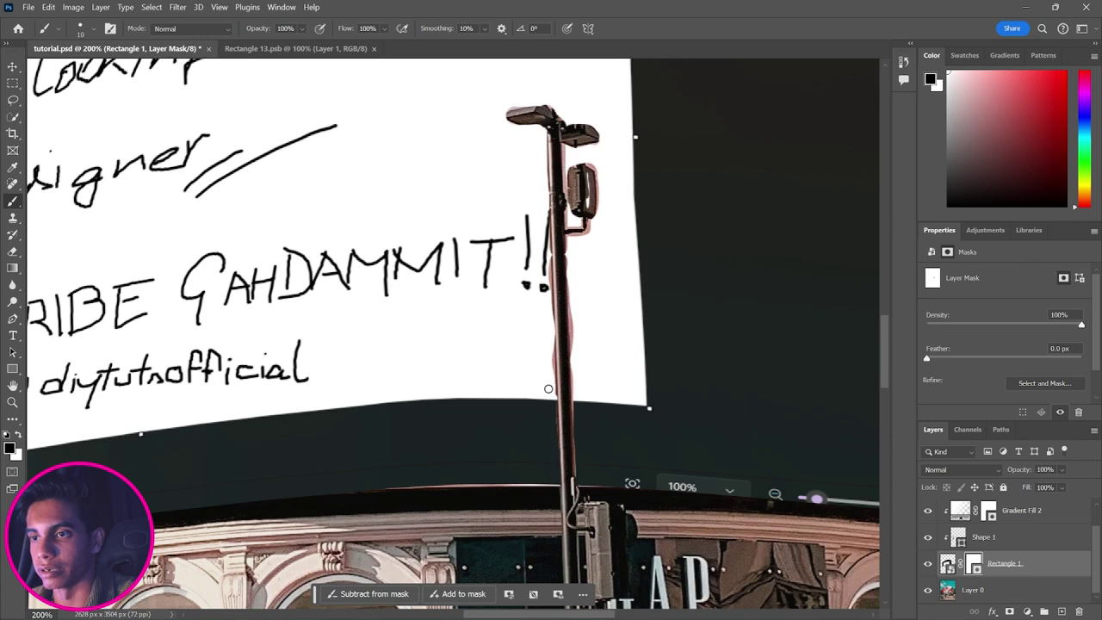
key("x")
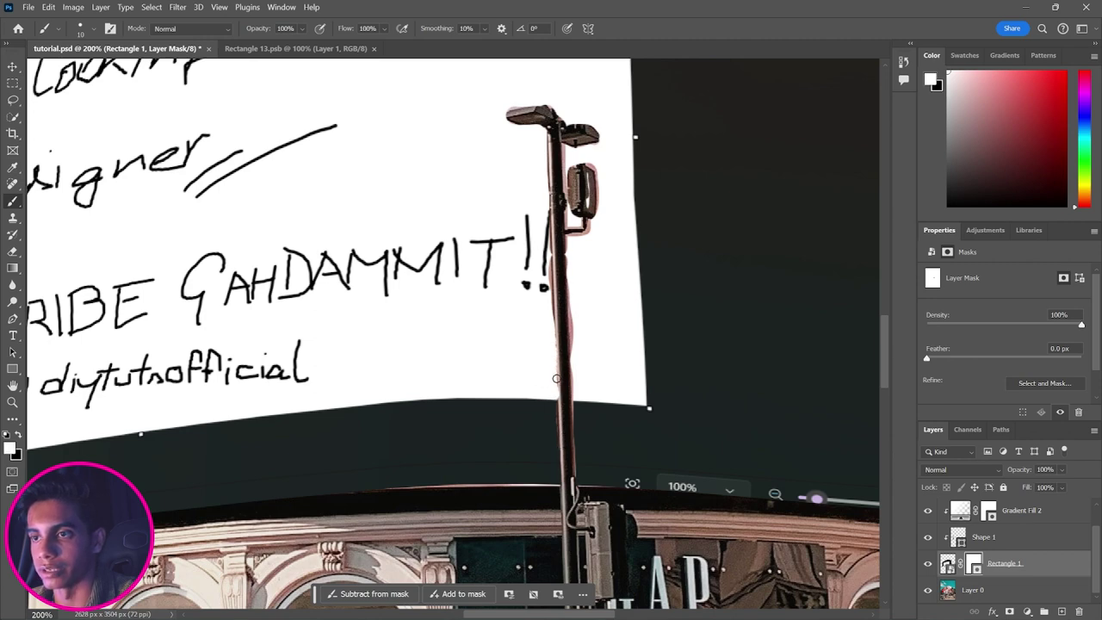
key("x")
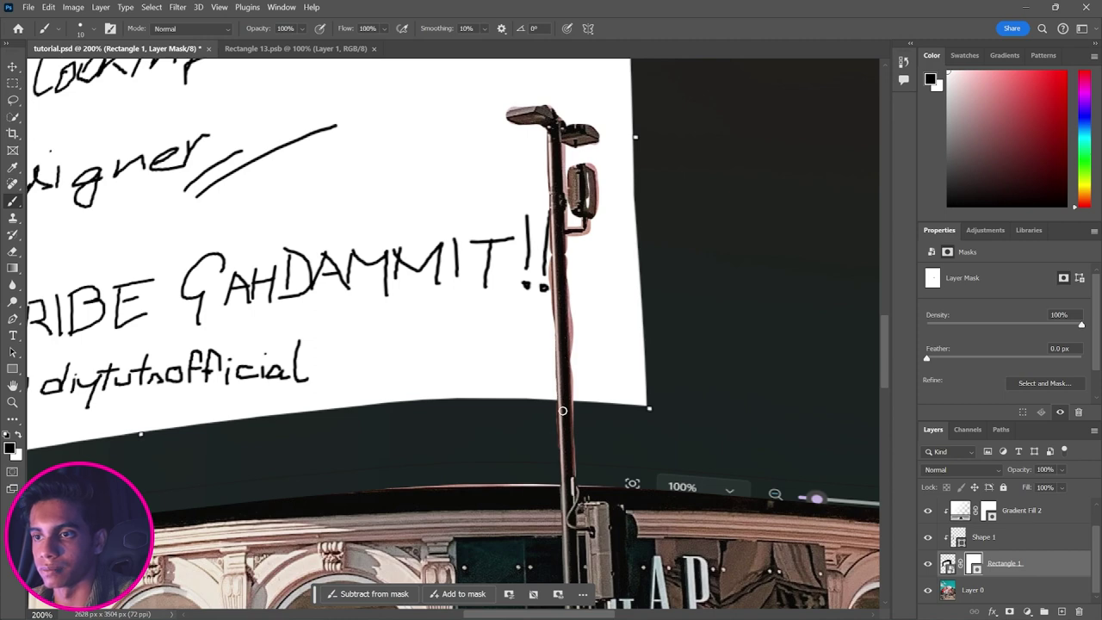
key("x")
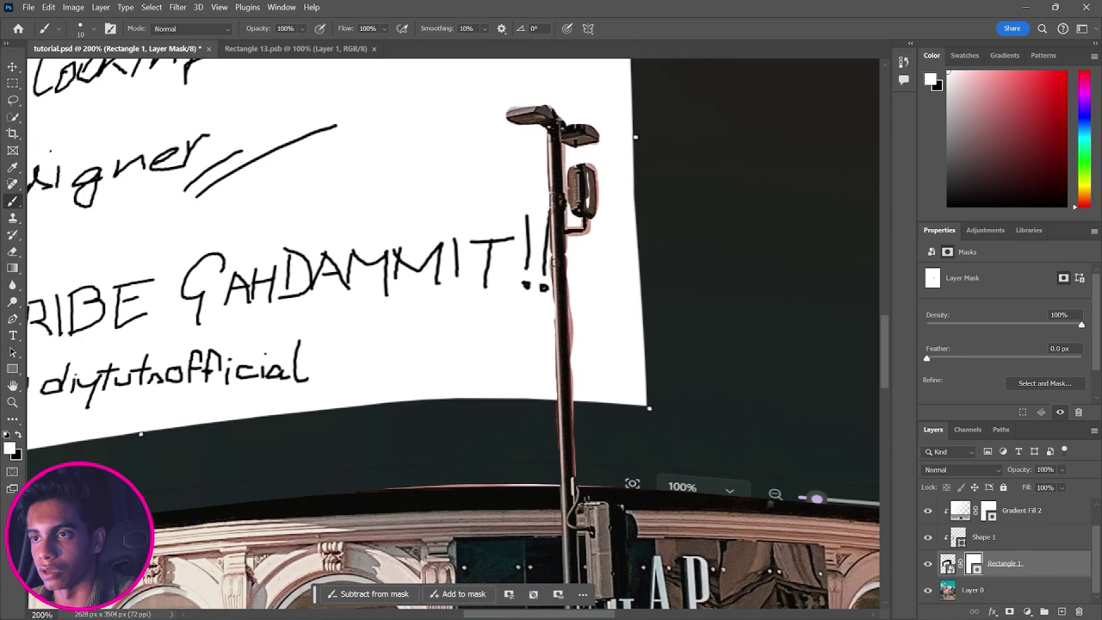
key("x")
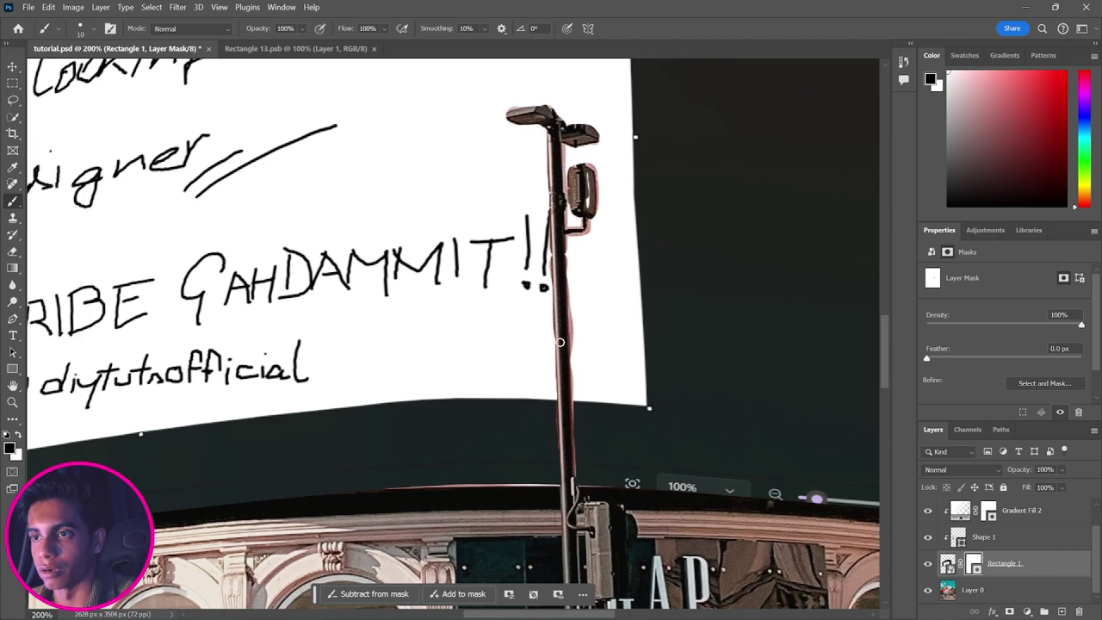
key("x")
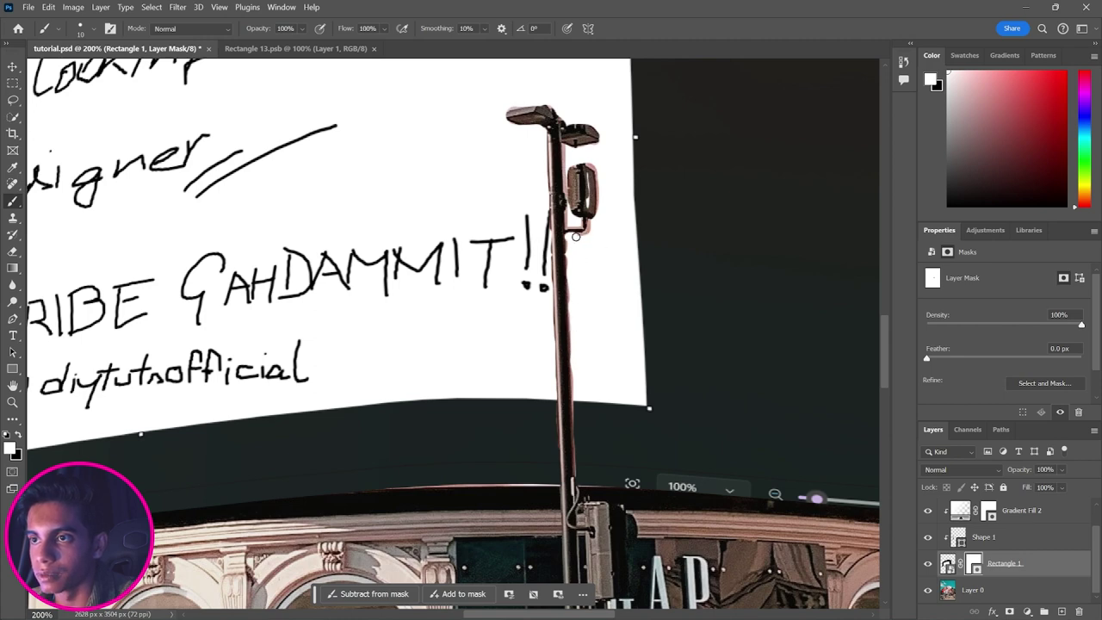
Step: Clean up the mask edges around the box mounted on the pole and along the shaft below it, alternating white and black
right_click(576, 236)
key("Escape")
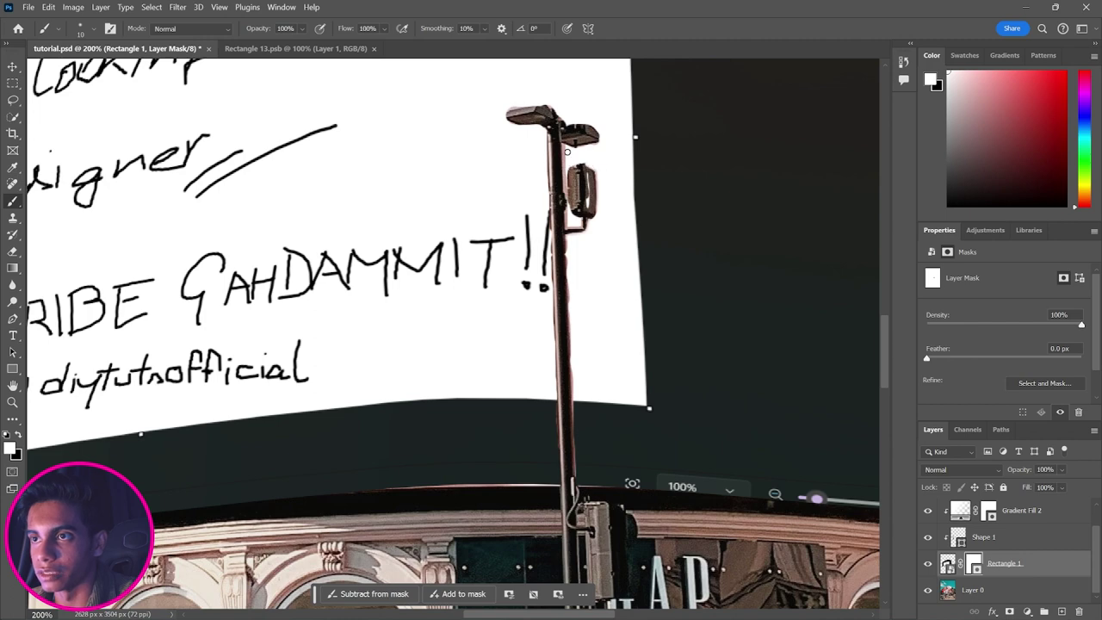
left_click_drag(566, 150, 567, 183)
key("x")
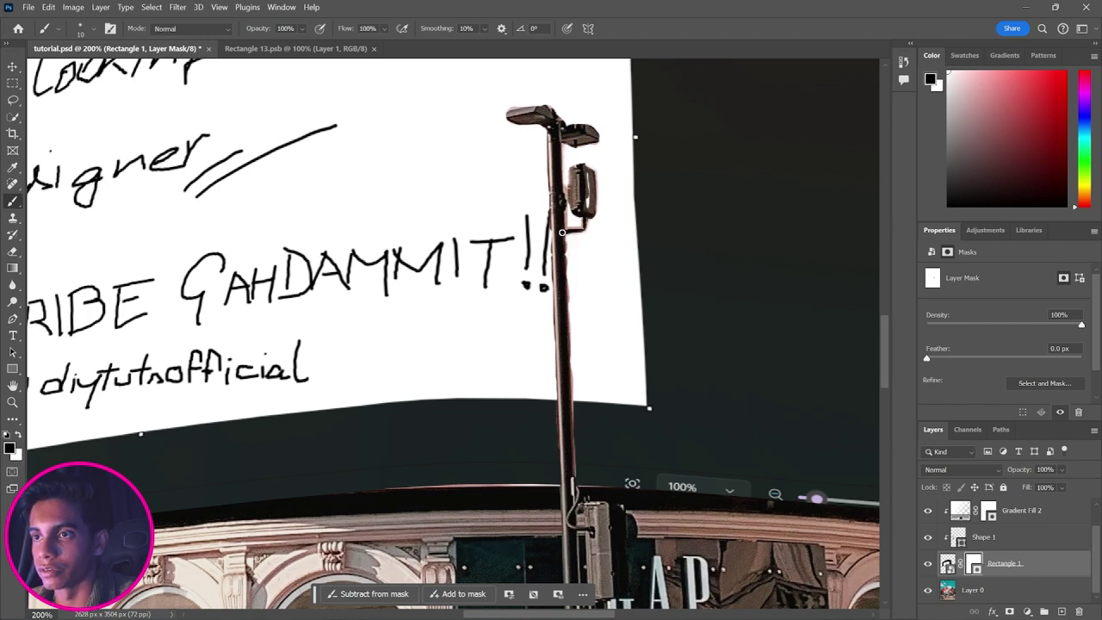
left_click_drag(564, 281, 569, 349)
key("x")
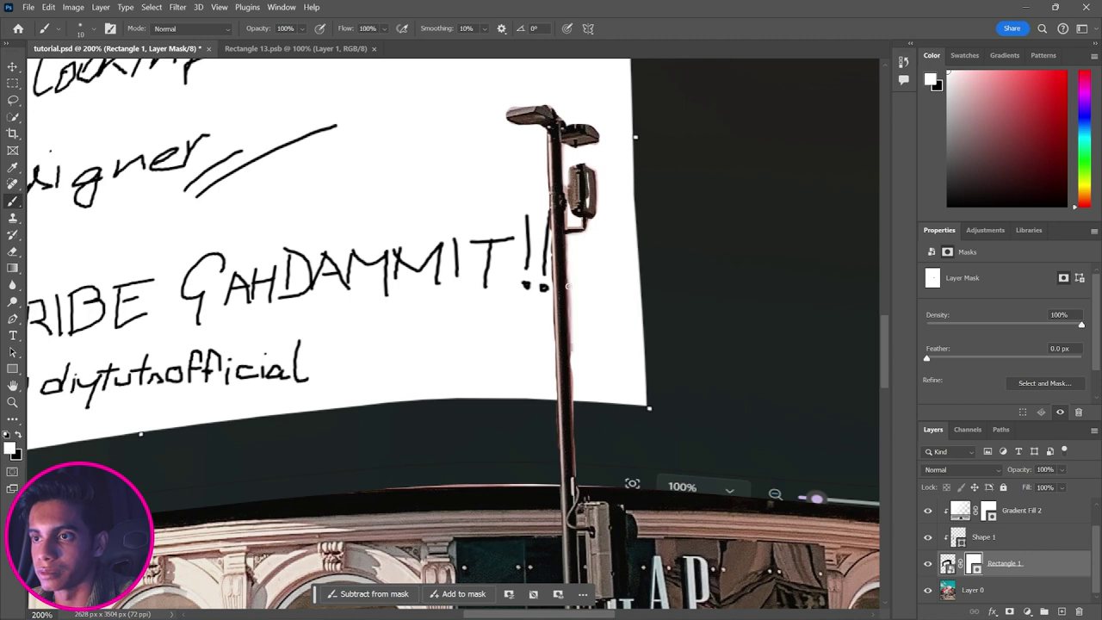
left_click_drag(569, 239, 574, 315)
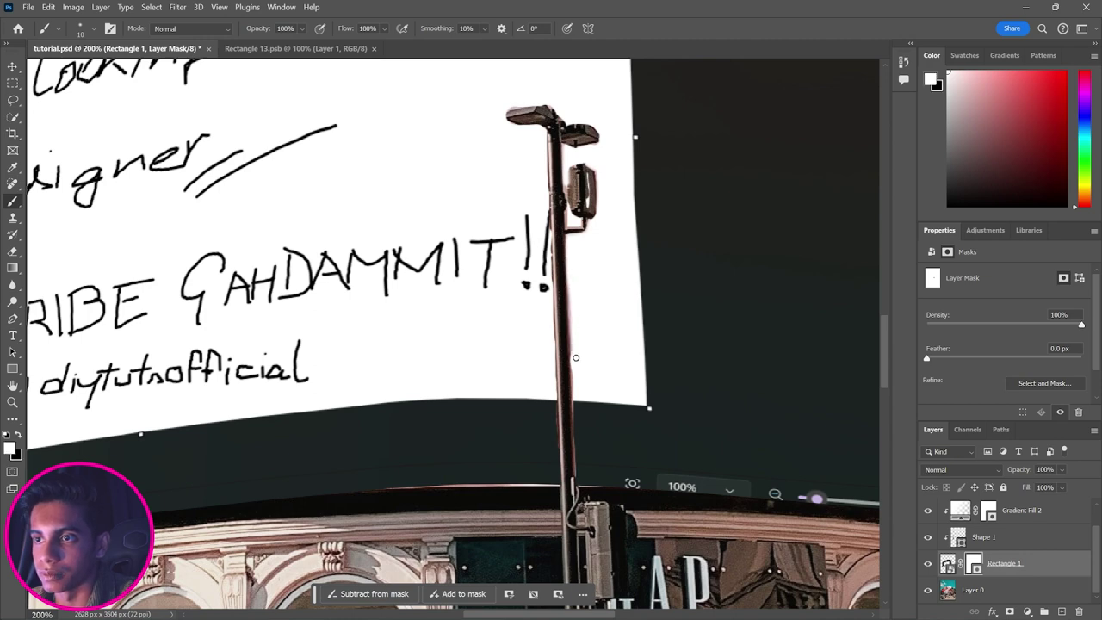
key("x")
left_click_drag(571, 353, 574, 396)
key("x")
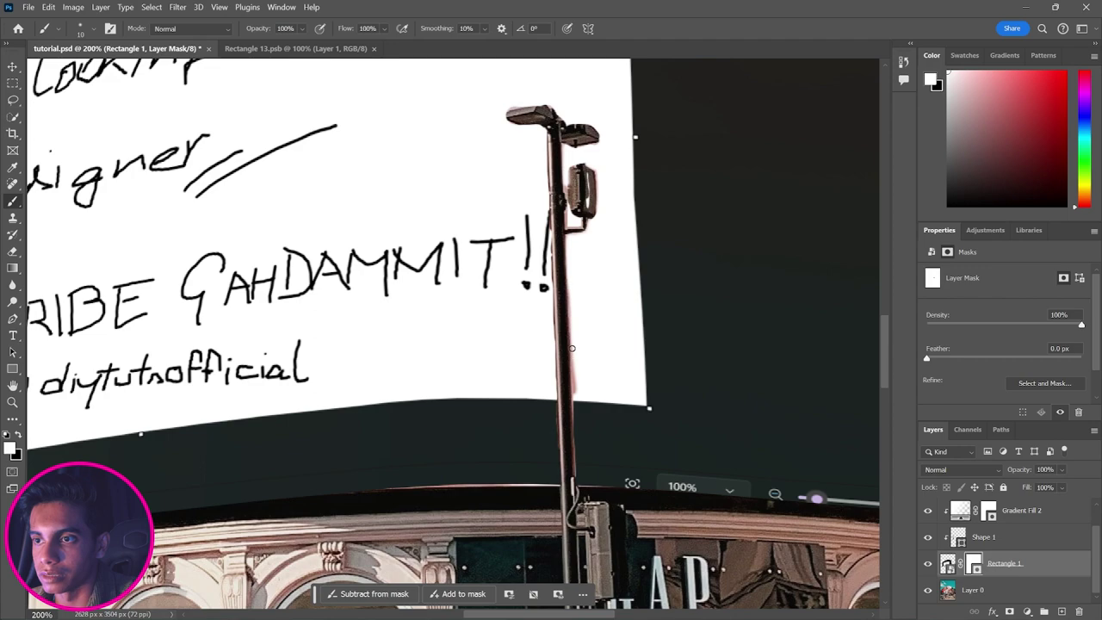
left_click_drag(572, 349, 574, 372)
left_click_drag(575, 372, 576, 398)
Step: Lower the Rectangle 1 layer's opacity to 29% to work on the three-globe street lamp in front of the Boots storefront
key("z")
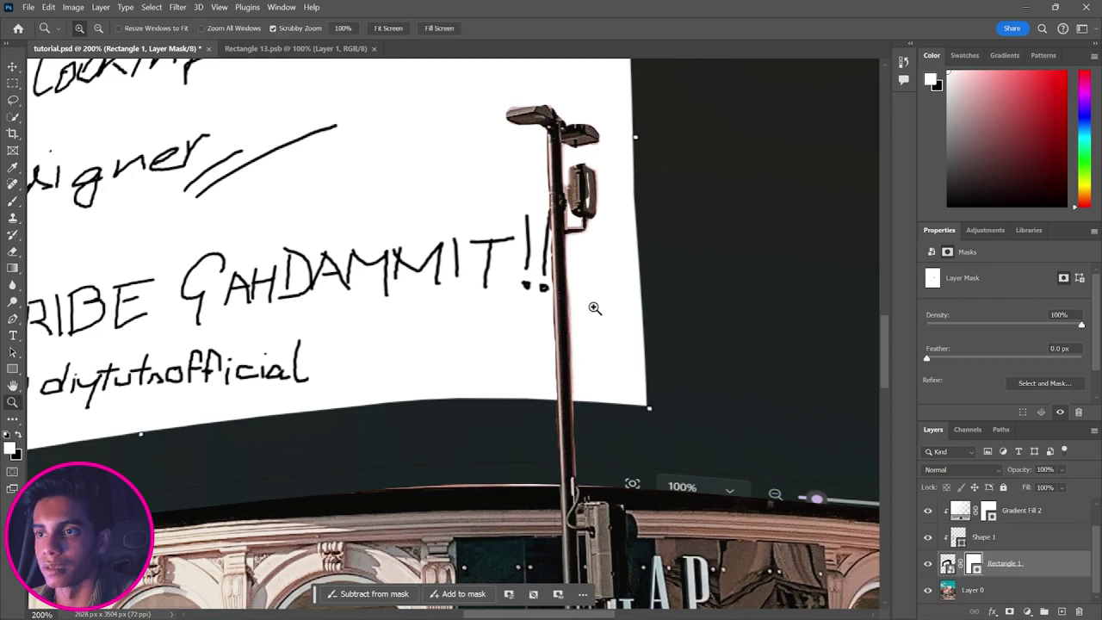
left_click(594, 307, "alt")
left_click(591, 302, "alt")
left_click(589, 297, "alt")
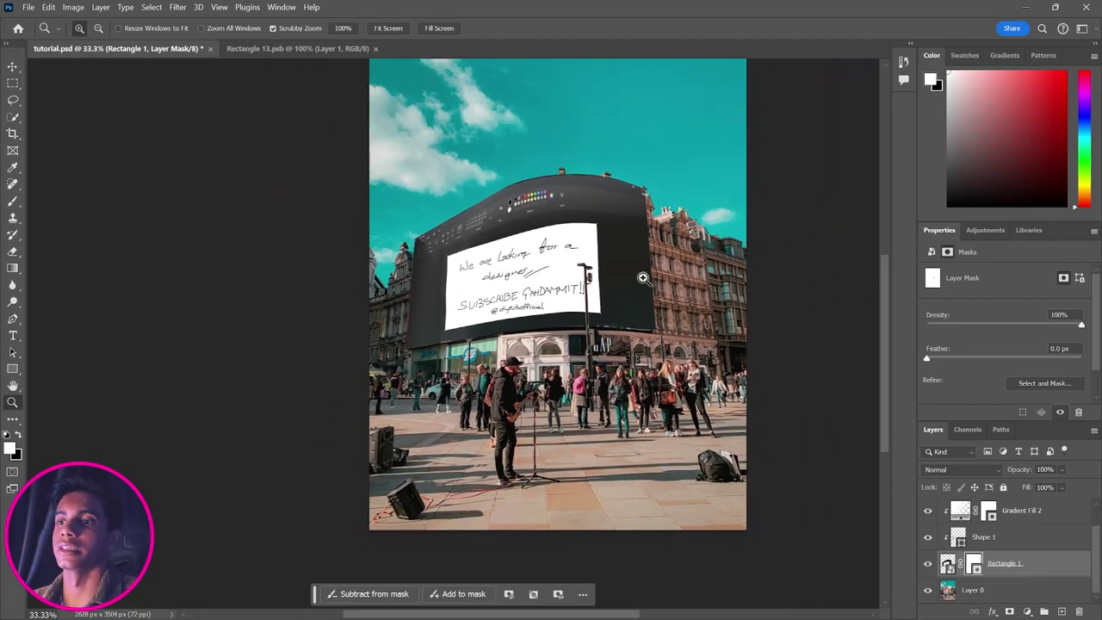
left_click_drag(472, 329, 497, 330)
left_click(498, 329)
left_click(1061, 469)
left_click(1042, 486)
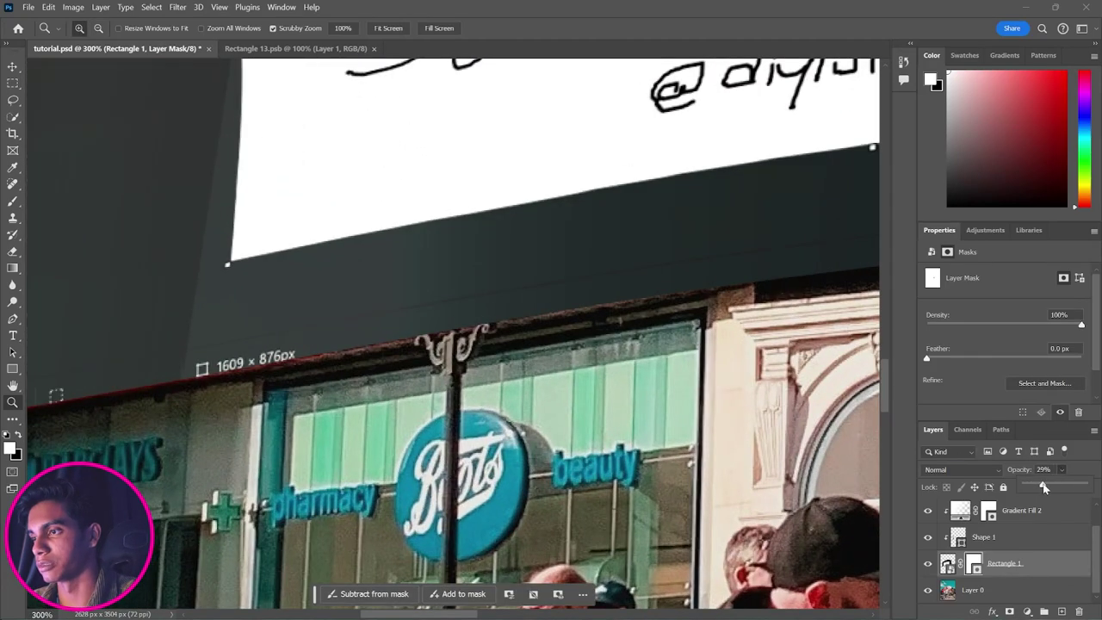
left_click_drag(455, 279, 465, 284)
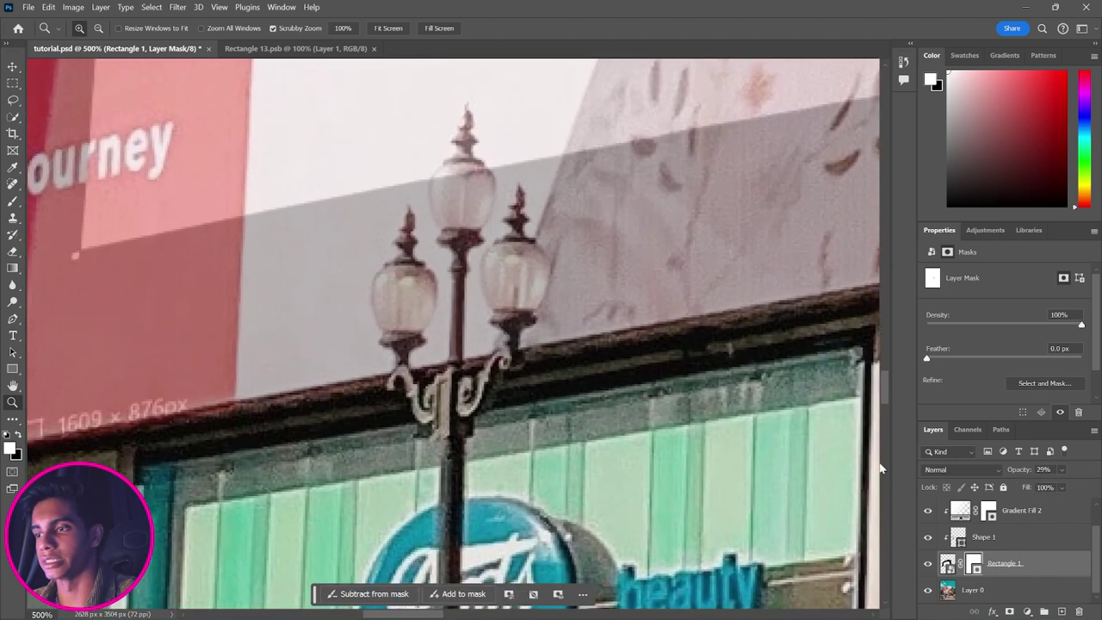
Step: Paint black on the Rectangle 1 mask with the 10 px brush over the street lamp's left globe, its finial and bracket
key("b")
key("x")
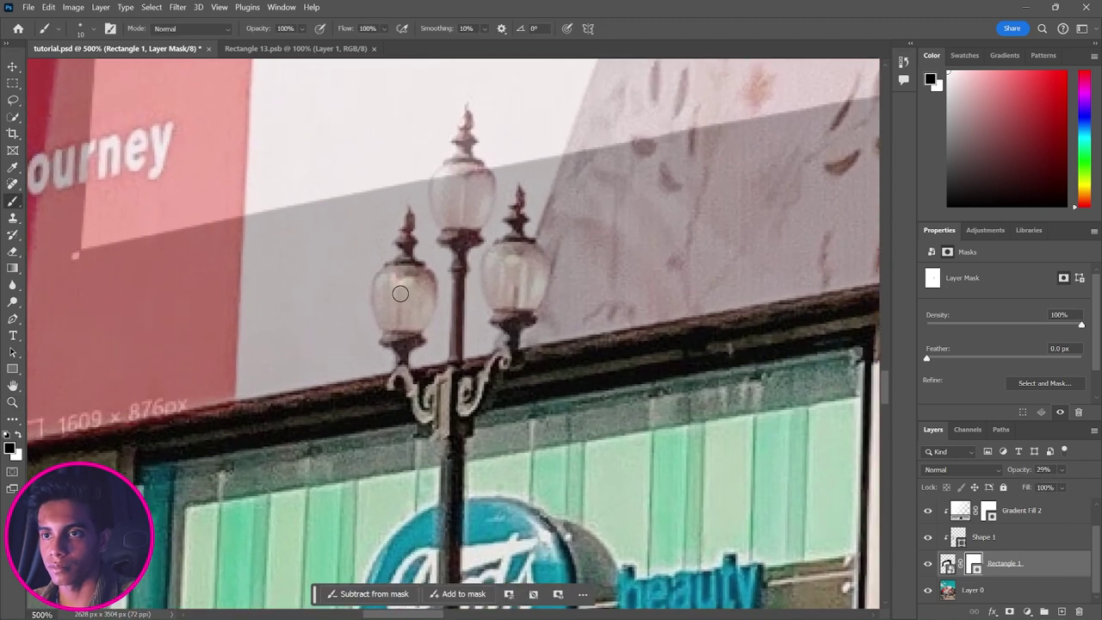
mouse_move(382, 300)
left_mouse_down()
mouse_move(394, 265)
mouse_move(420, 285)
mouse_move(415, 311)
mouse_move(389, 309)
mouse_move(385, 291)
mouse_move(381, 335)
left_mouse_up()
key("x")
key("x")
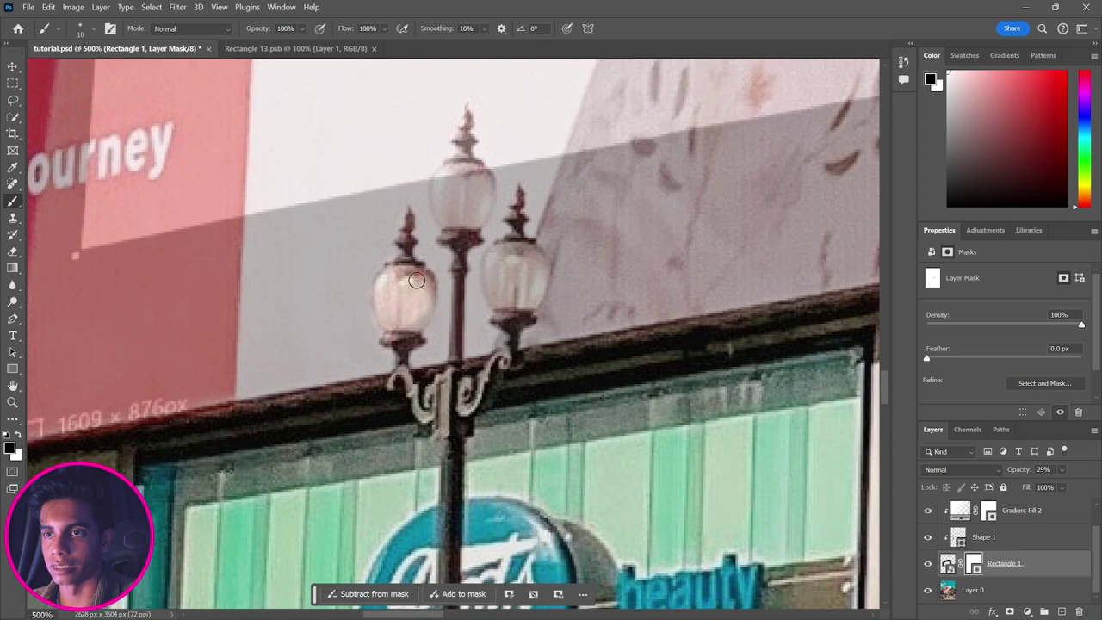
left_click_drag(405, 246, 409, 216)
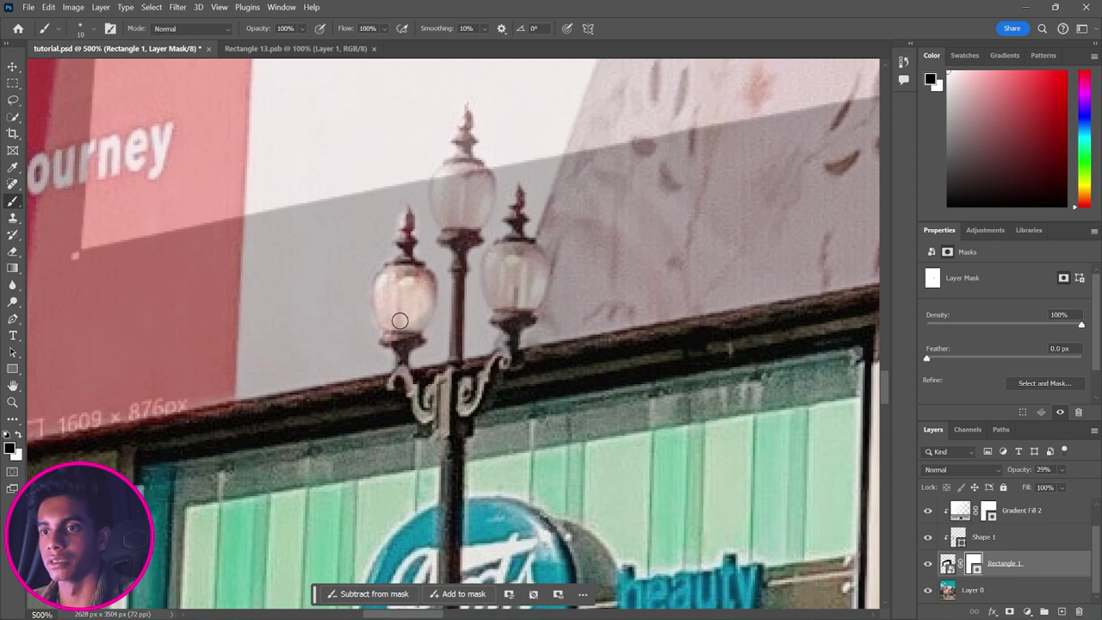
mouse_move(410, 342)
left_mouse_down()
mouse_move(396, 382)
mouse_move(422, 410)
left_mouse_up()
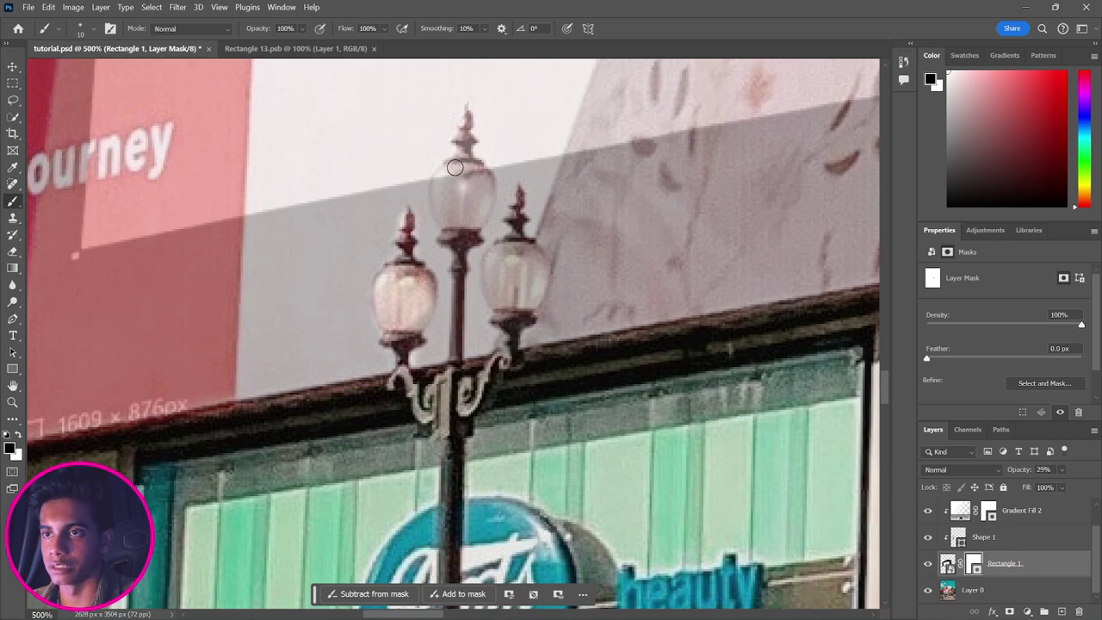
Step: Reduce the brush to 7 px and mask out the street lamp's middle globe, its finial and the central post
key("bracketleft")
key("bracketleft")
key("bracketleft")
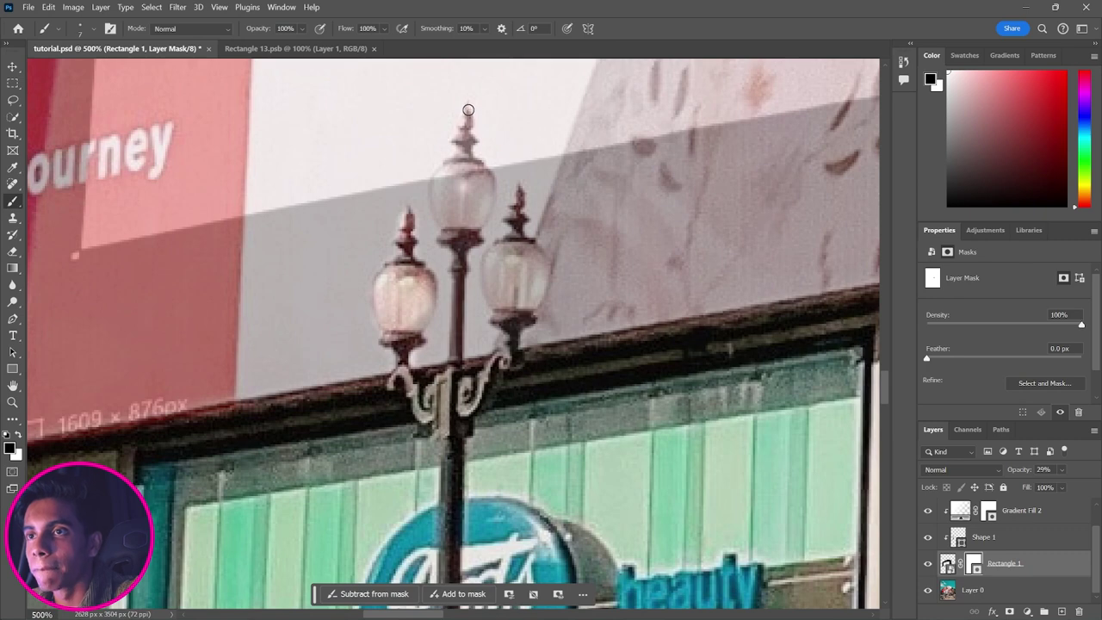
mouse_move(467, 106)
left_mouse_down()
mouse_move(473, 175)
mouse_move(460, 156)
mouse_move(448, 168)
mouse_move(449, 210)
mouse_move(443, 177)
mouse_move(449, 231)
mouse_move(465, 179)
mouse_move(458, 163)
mouse_move(481, 188)
mouse_move(474, 224)
mouse_move(470, 163)
mouse_move(474, 197)
left_mouse_up()
key("bracketright")
key("bracketright")
key("bracketright")
key("bracketright")
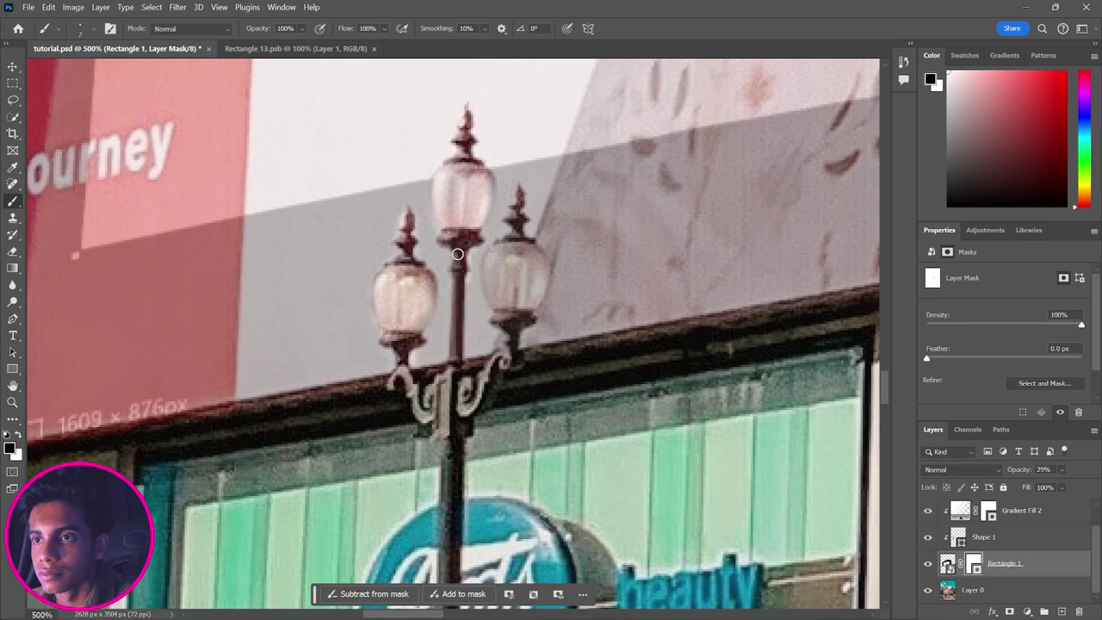
mouse_move(458, 254)
left_mouse_down()
mouse_move(455, 377)
mouse_move(461, 284)
left_mouse_up()
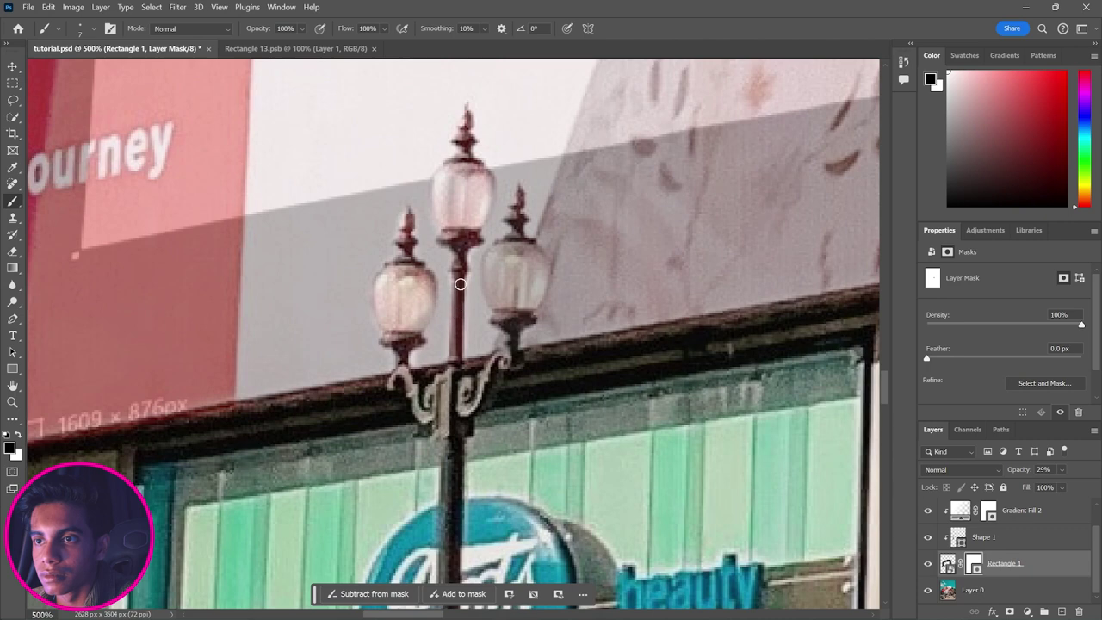
Step: Mask out the street lamp's right globe and finial, and restore the Rectangle 1 layer's opacity to 100%
key("bracketright")
key("bracketright")
key("bracketright")
key("bracketright")
mouse_move(511, 249)
left_mouse_down()
mouse_move(504, 260)
mouse_move(525, 268)
mouse_move(521, 297)
mouse_move(504, 296)
mouse_move(507, 317)
left_mouse_up()
key("bracketleft")
key("bracketleft")
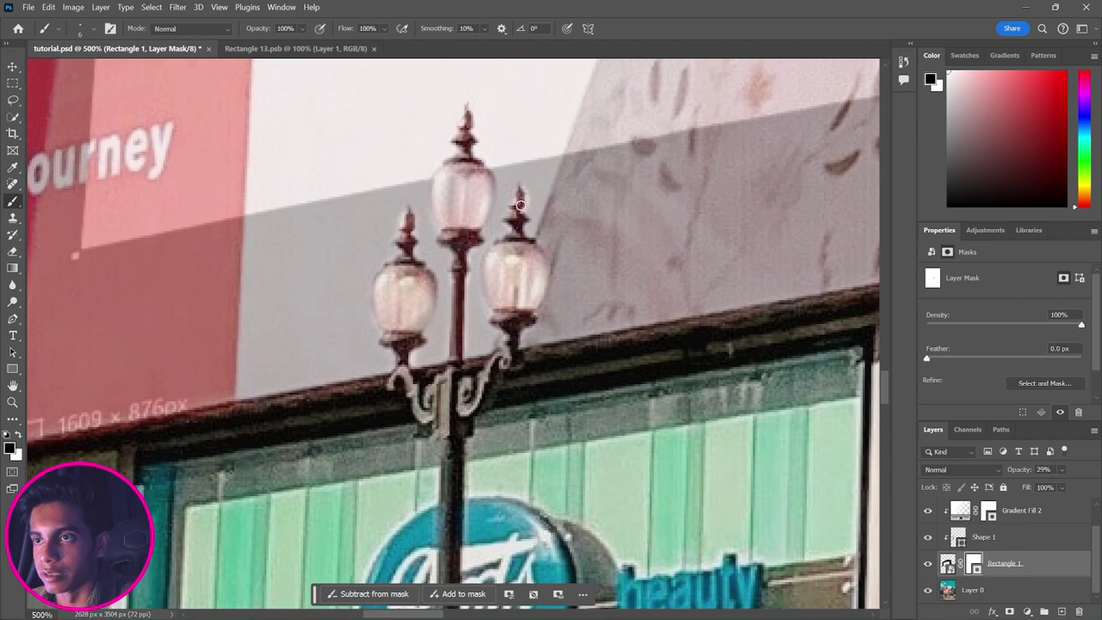
left_click(1063, 470)
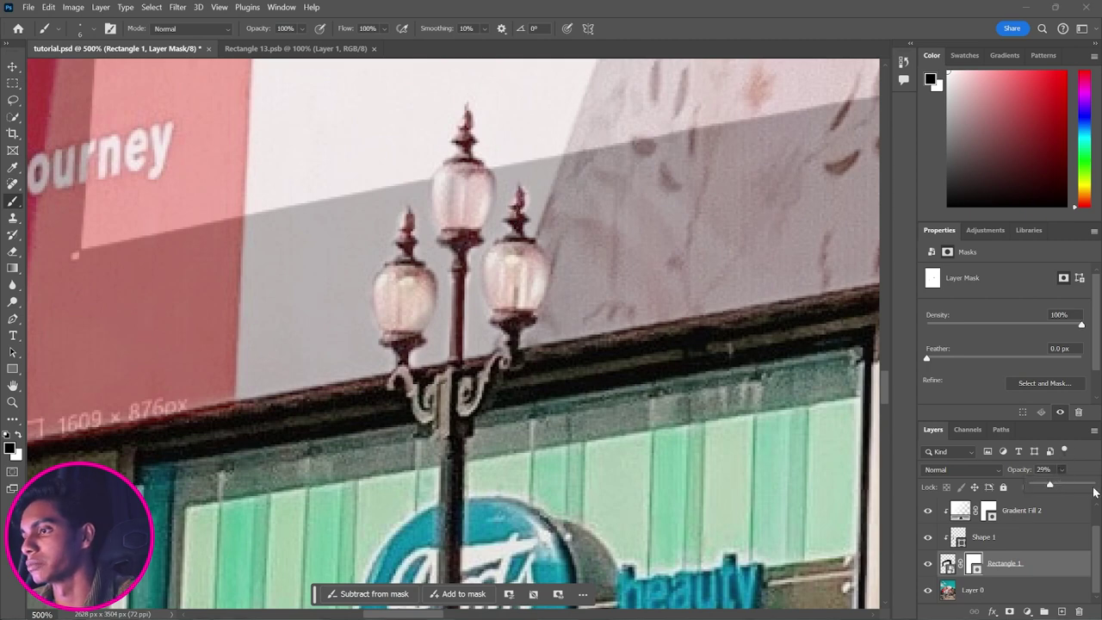
left_click(1091, 487)
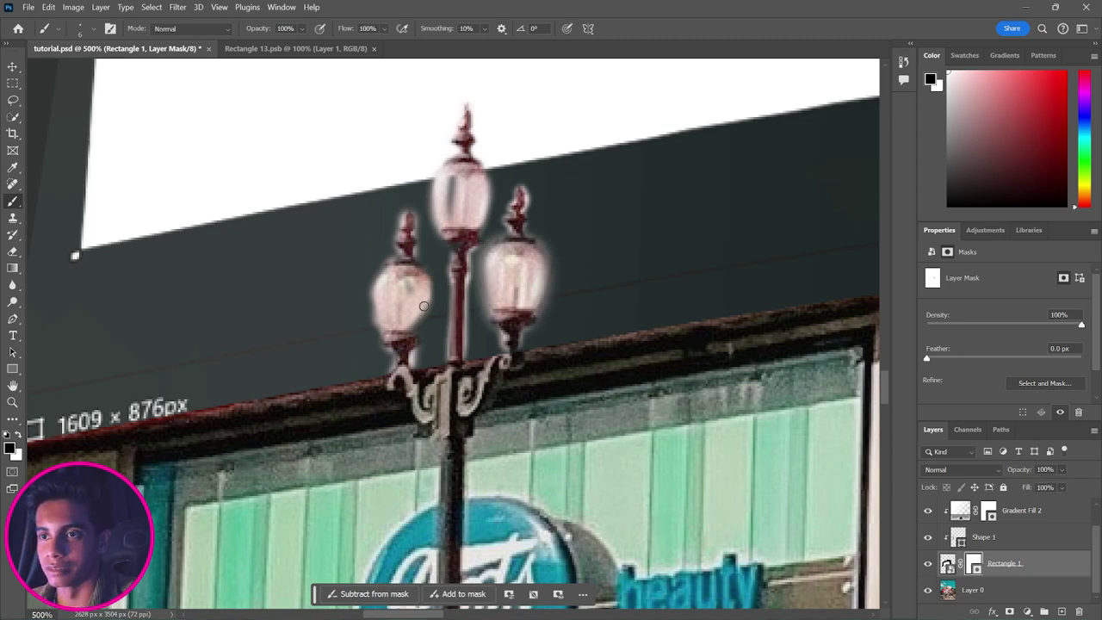
Step: Examine the masked street lamp and pole against the billboard in the whole scene
key("z")
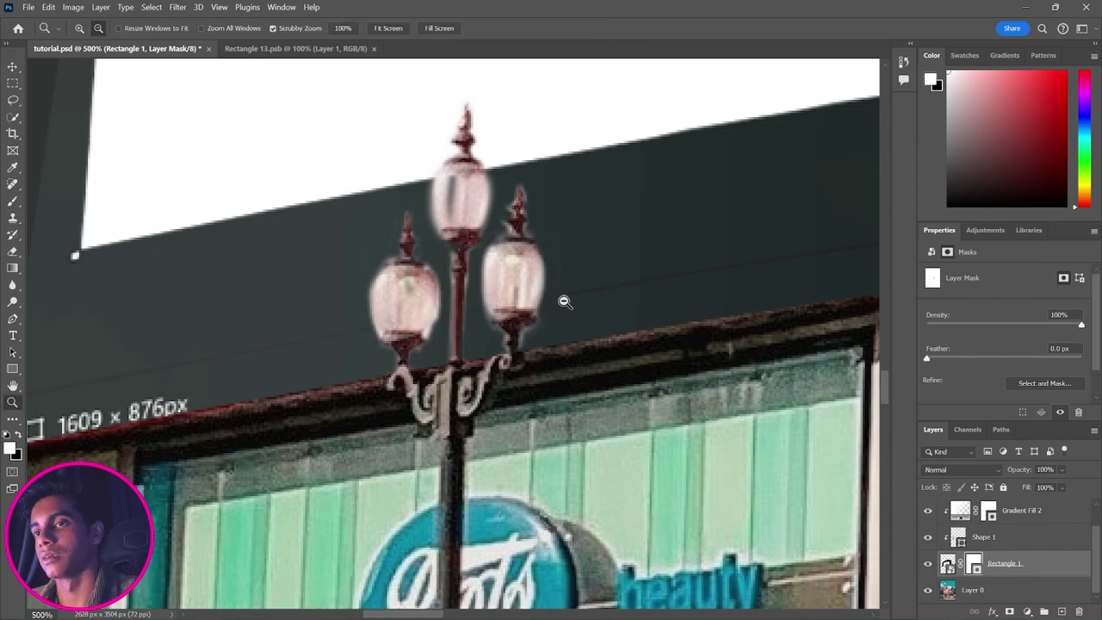
left_click(564, 301, "alt")
left_click(565, 300, "alt")
left_click(564, 301, "alt")
left_click(564, 301, "alt")
left_click(572, 294, "alt")
left_click(661, 293, "alt")
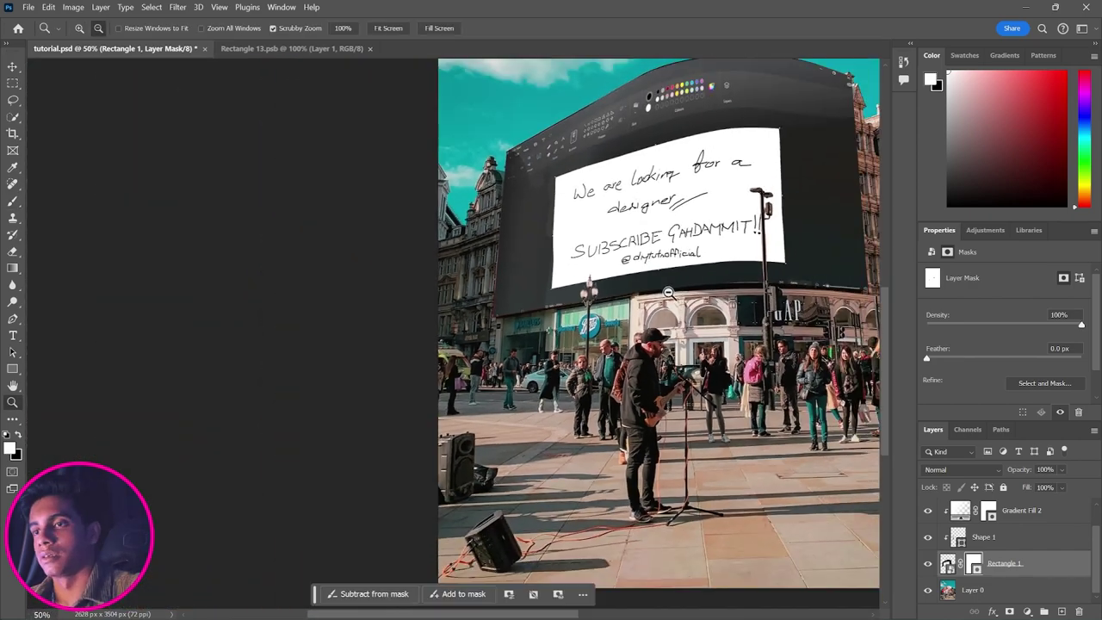
left_click(662, 292, "alt")
left_click_drag(721, 277, 623, 280)
left_click(596, 280)
left_click(596, 280)
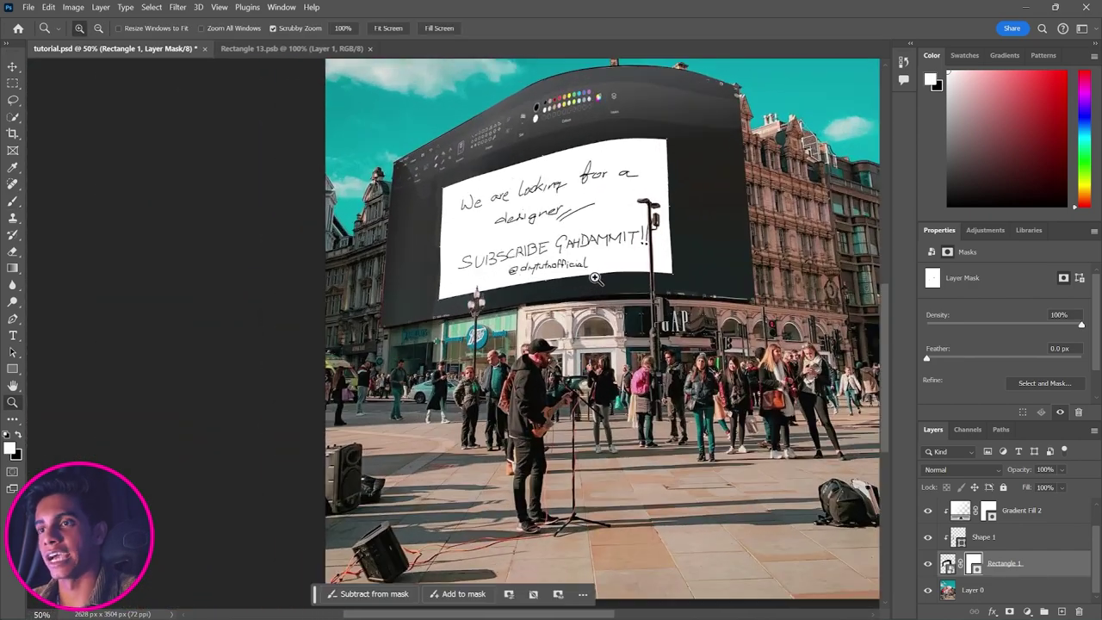
scroll(595, 280, "down", 1)
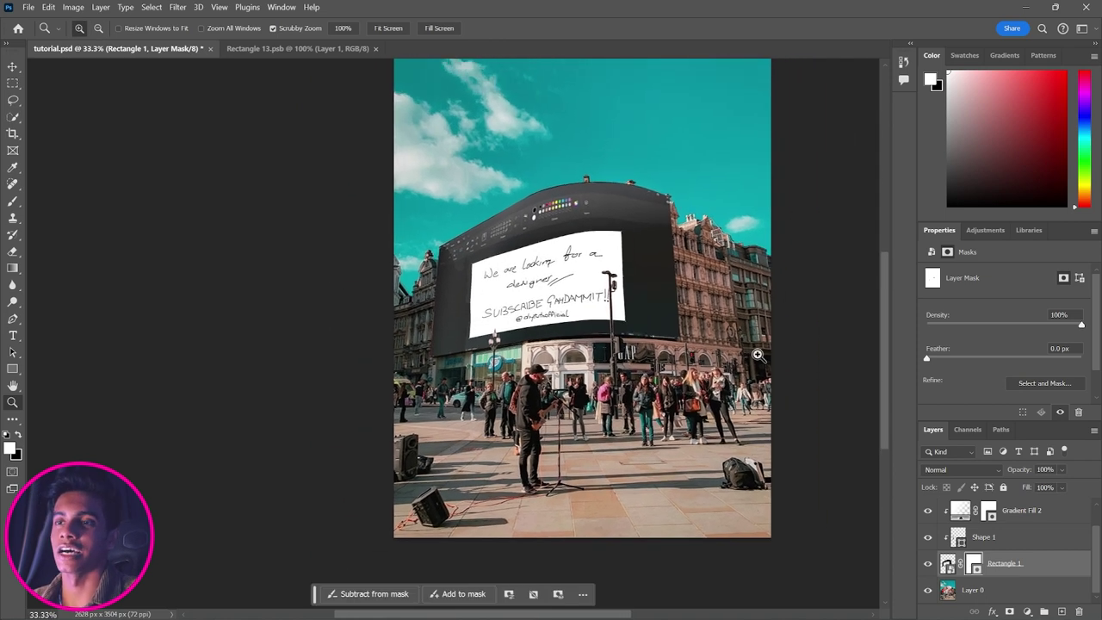
Step: Open the Rectangle 1 smart object's contents and add the text "asfasfasfasfasf" over the word "designer" in the artwork
double_click(948, 564)
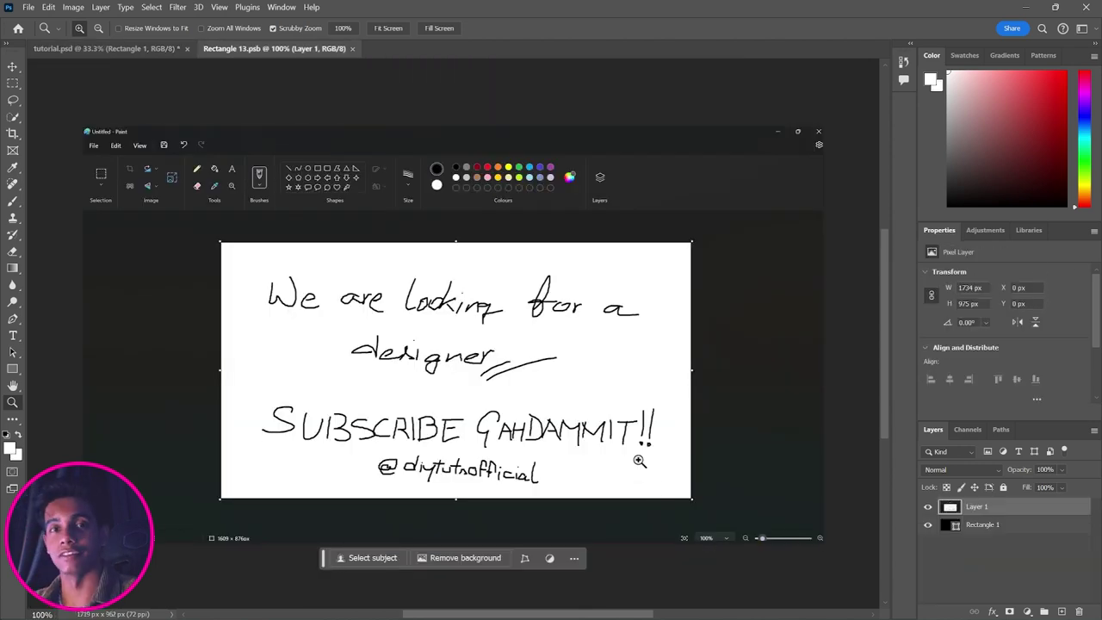
key("t")
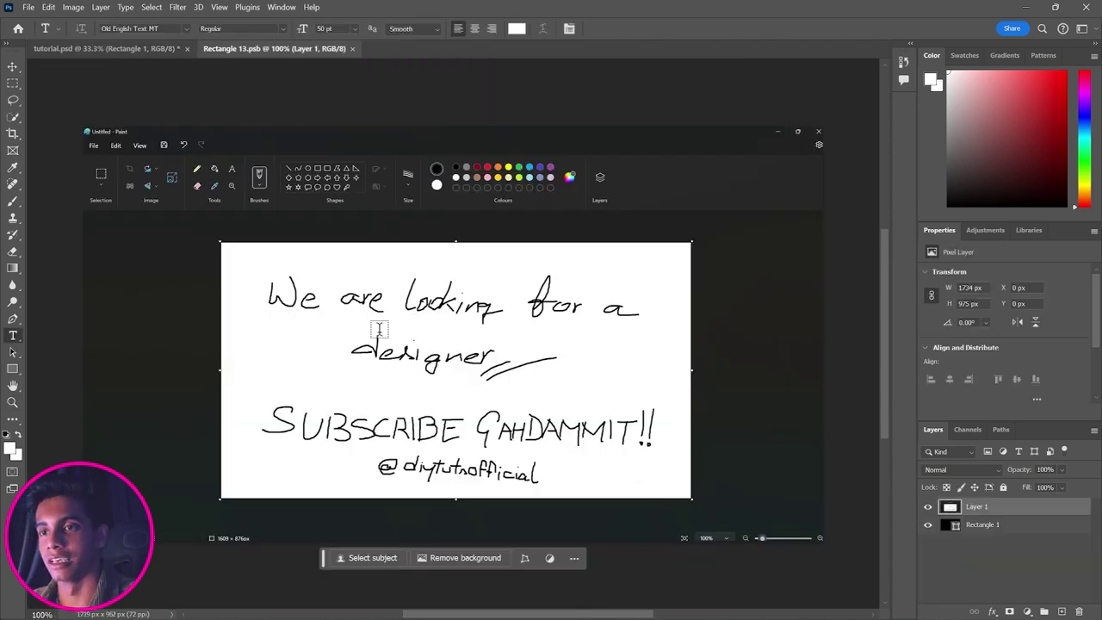
left_click_drag(373, 327, 495, 351)
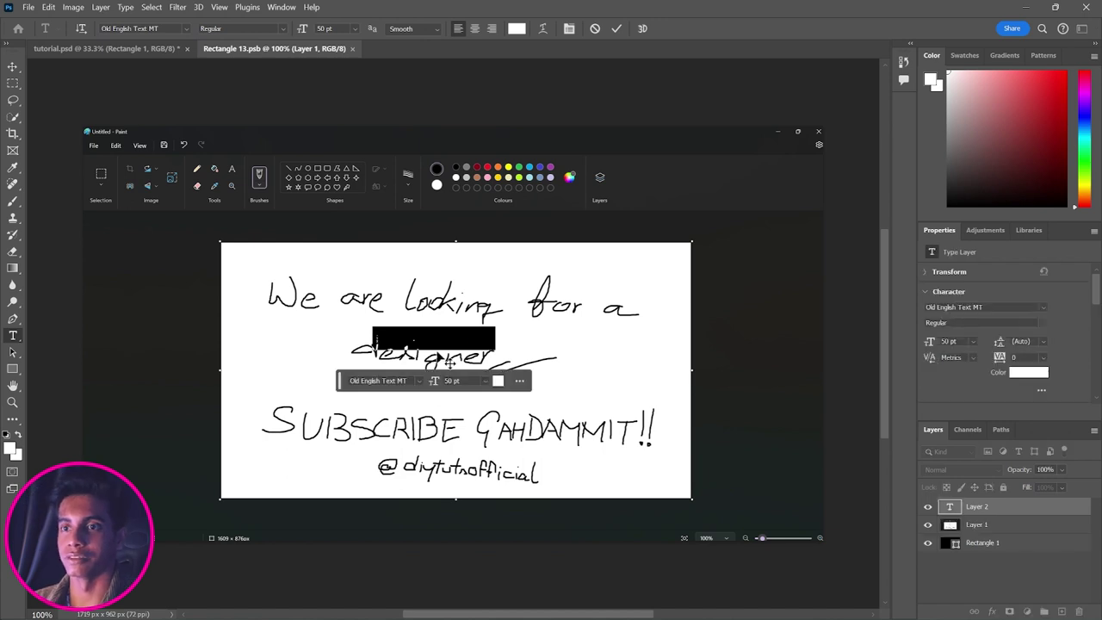
type("DESIGNER")
Step: Select all of the "asfasfasfasfasf" text and set its colour to black
key("ctrl+a")
left_click(517, 28)
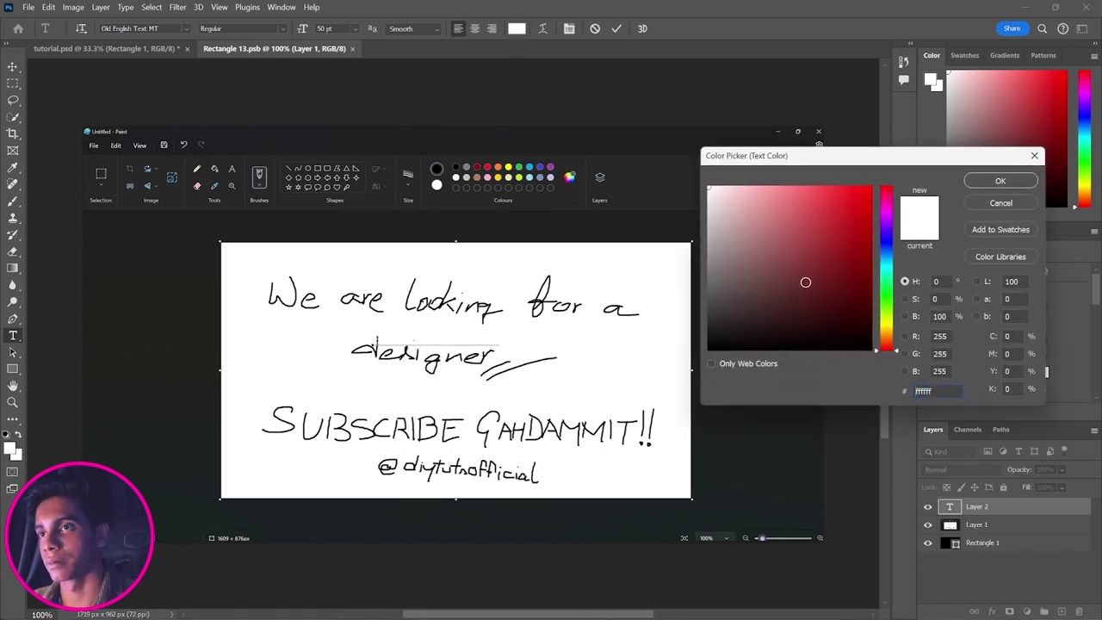
left_click(721, 350)
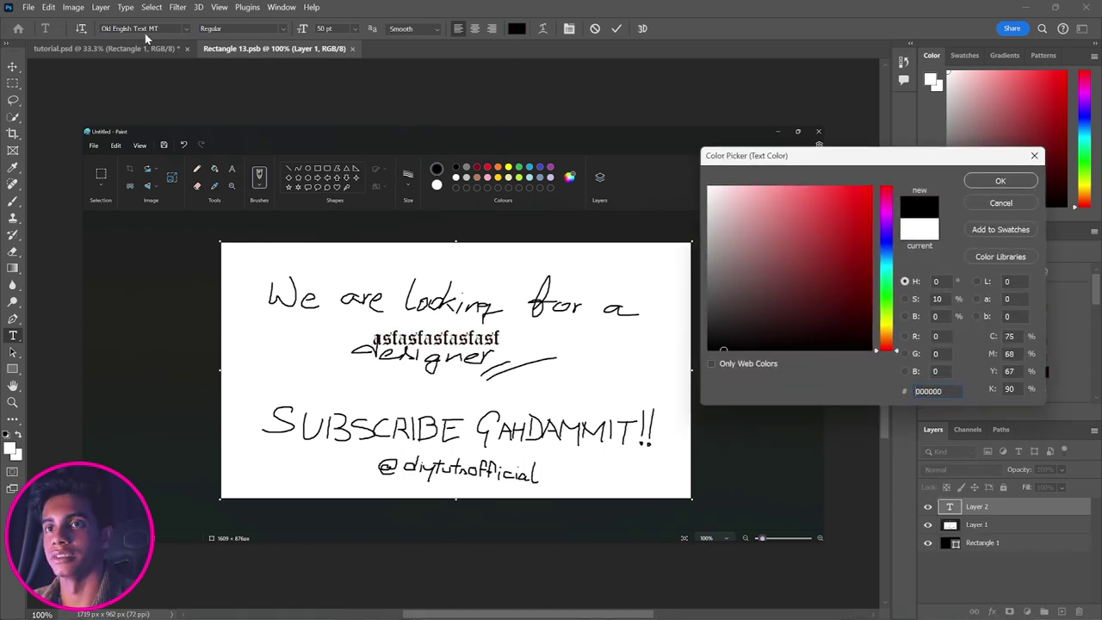
left_click(918, 228)
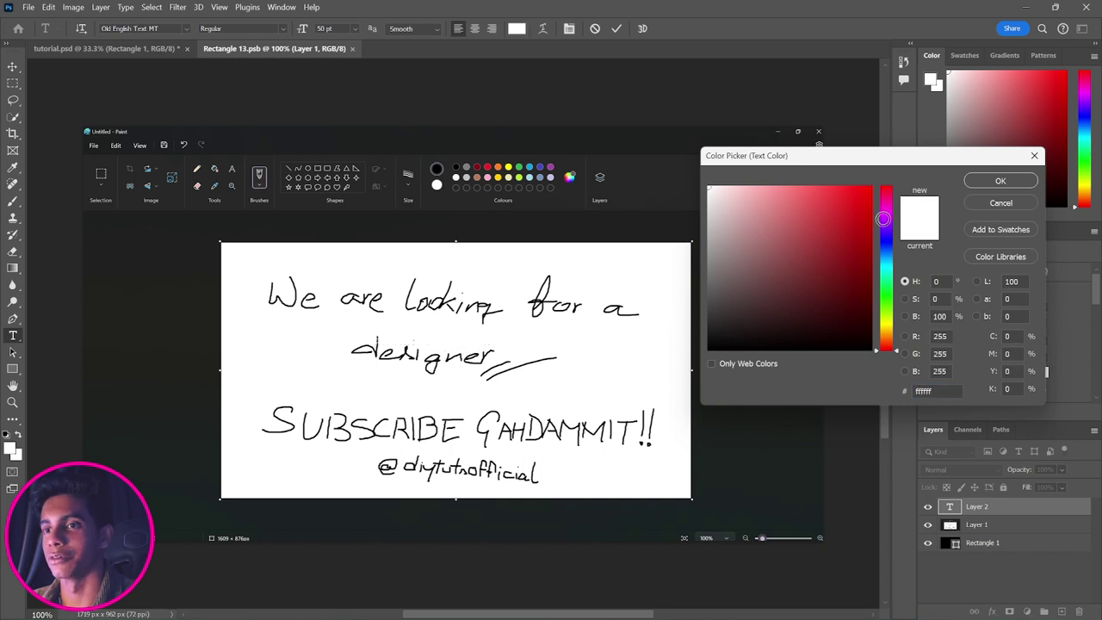
left_click(982, 183)
left_click(517, 29)
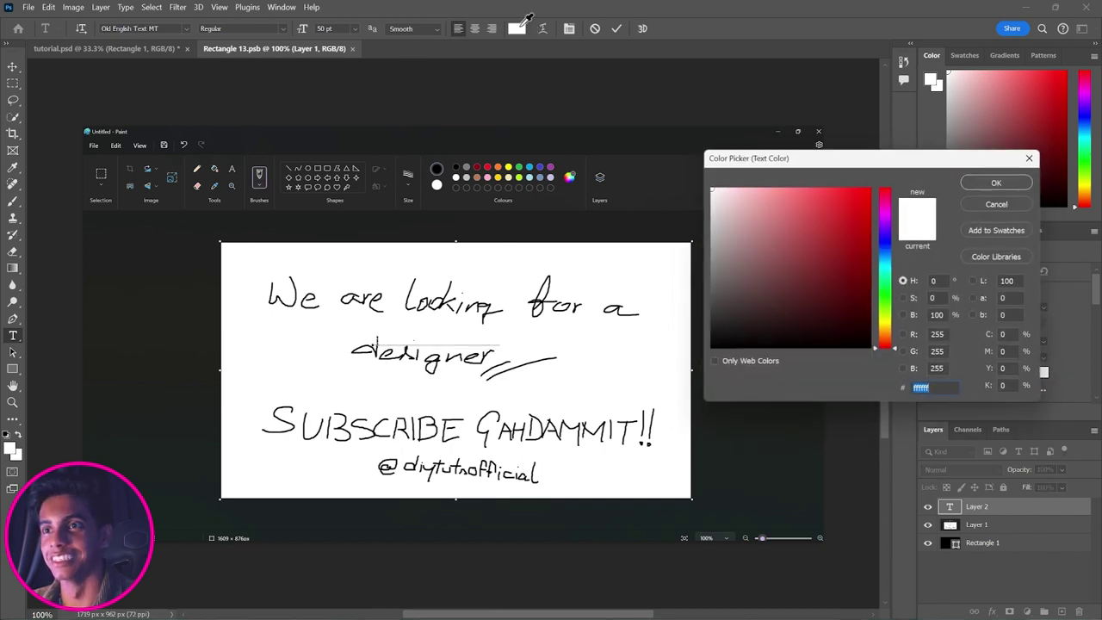
left_click(713, 346)
left_click(974, 184)
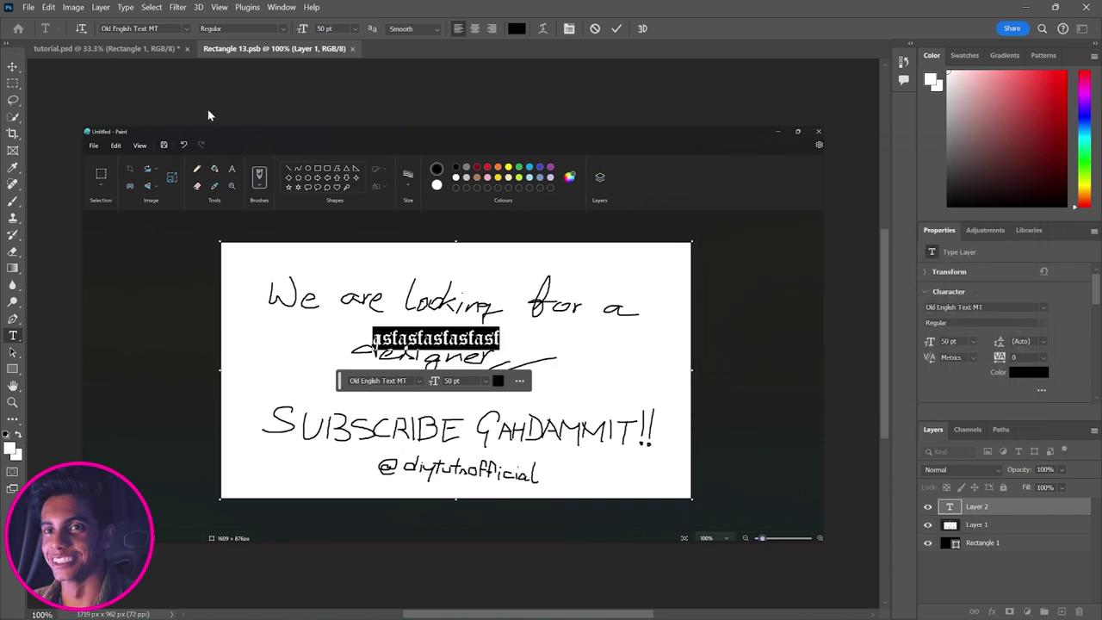
Step: Set the "asfasfasfasfasf" text's font to Swis721 BlkEx BT Black and finish the text edit
left_click(177, 28)
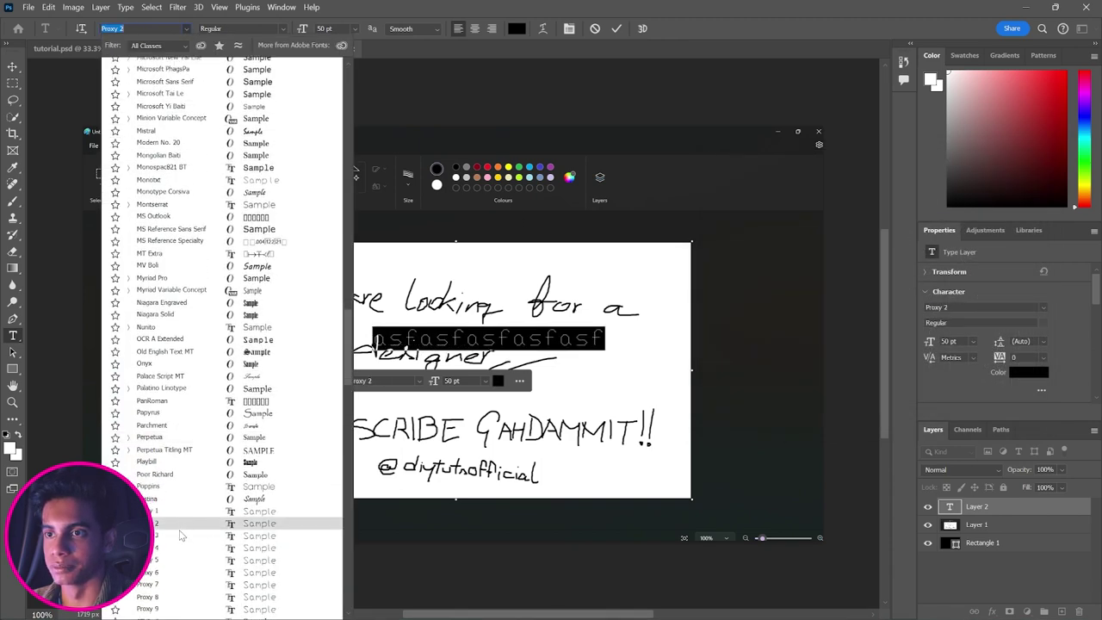
scroll(181, 516, "down", 7)
scroll(172, 495, "down", 3)
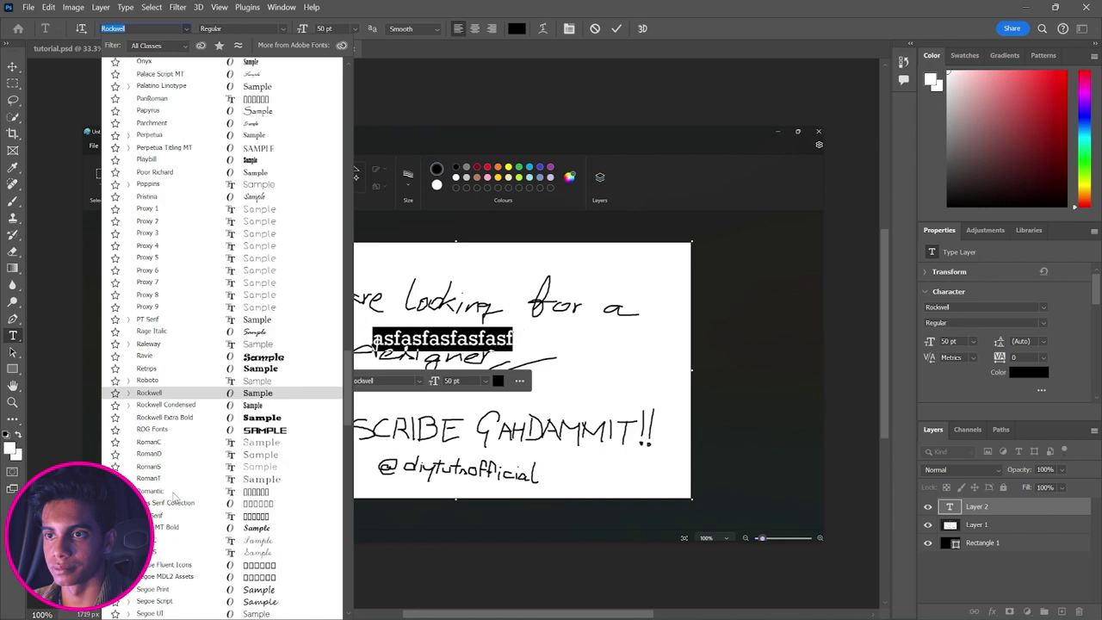
scroll(177, 499, "down", 3)
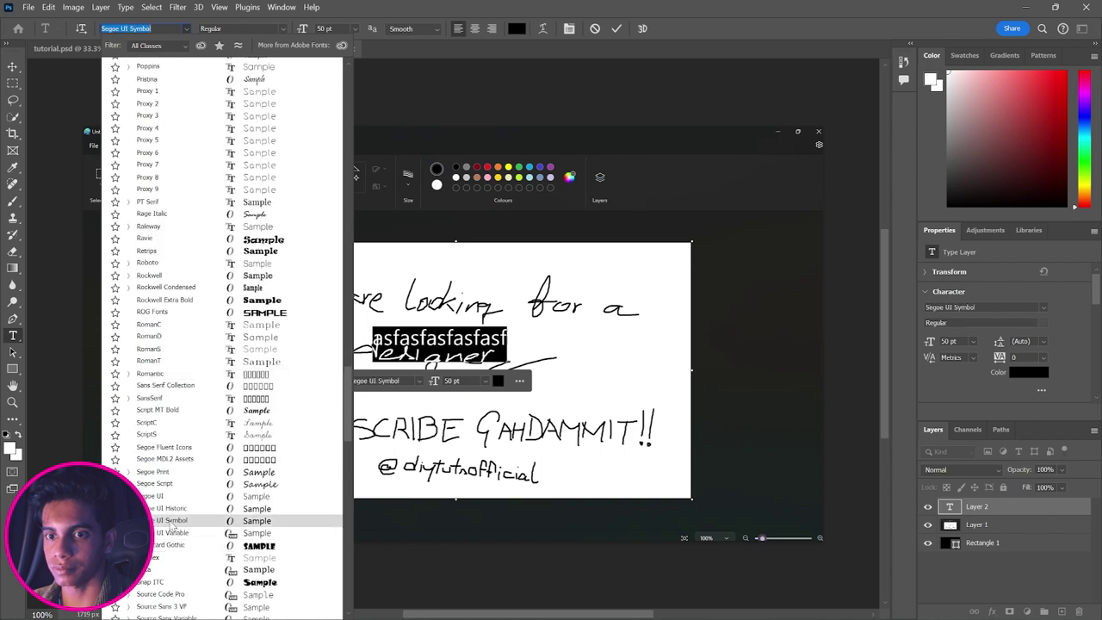
scroll(181, 521, "down", 3)
key("Escape")
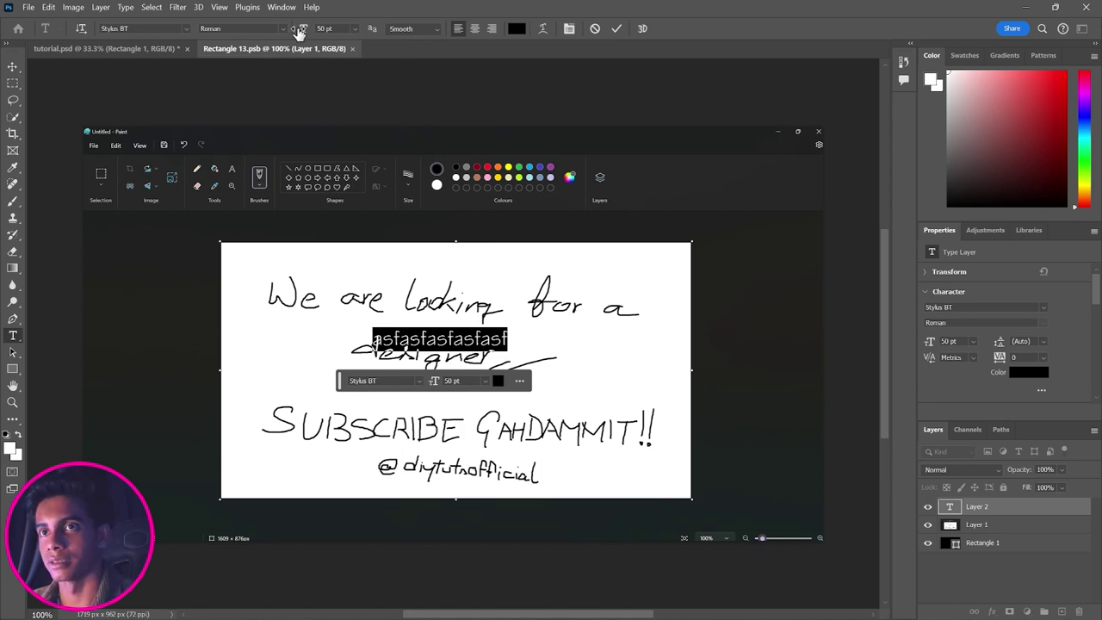
left_click(140, 32)
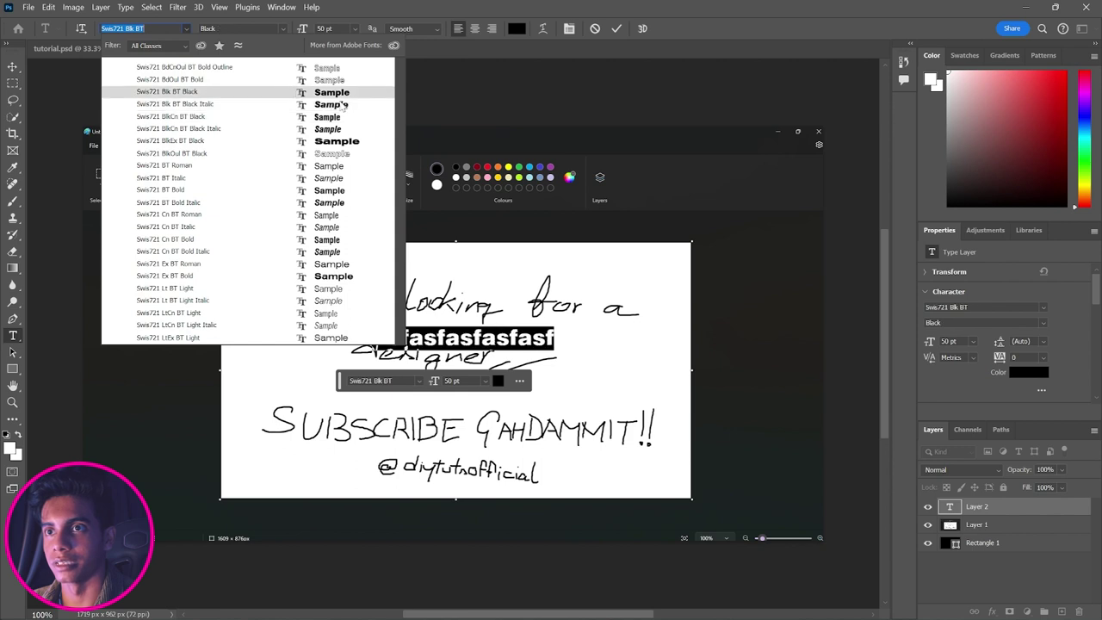
left_click(337, 142)
left_click(13, 66)
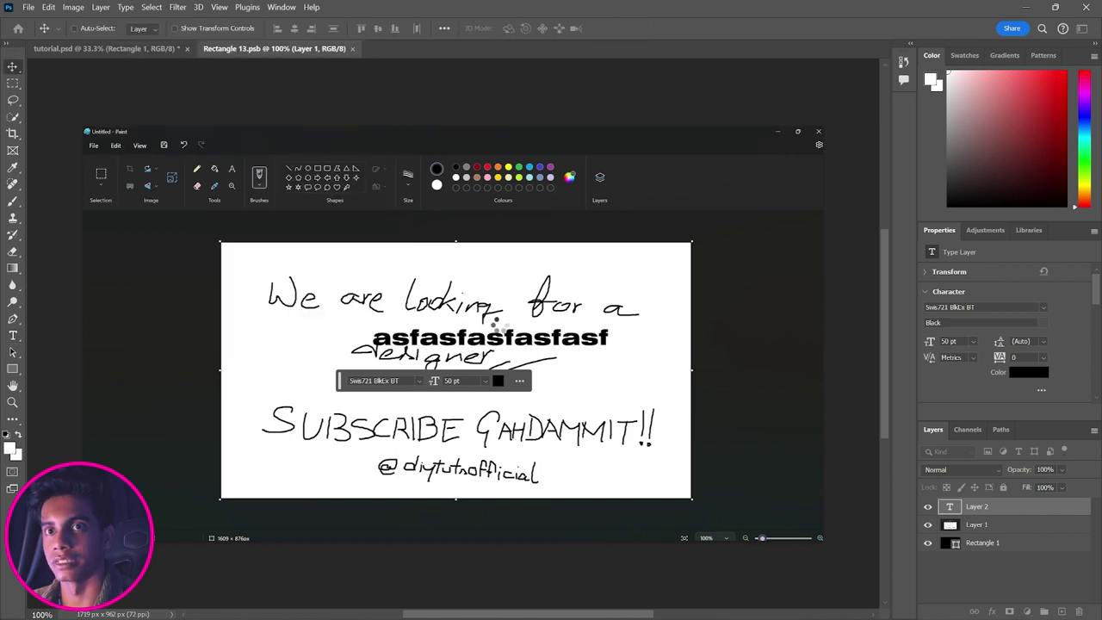